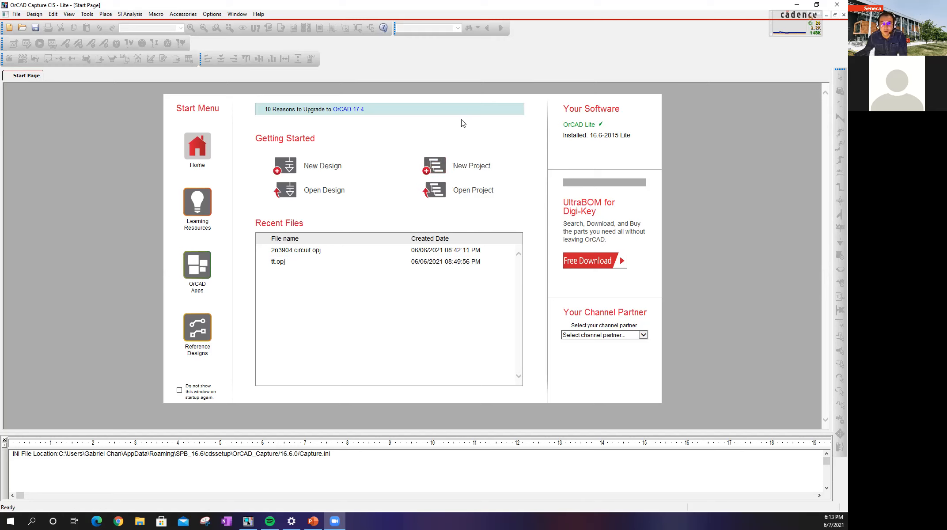
Create a blank Analog or Mixed A/D project named June72021.
left_click(472, 163)
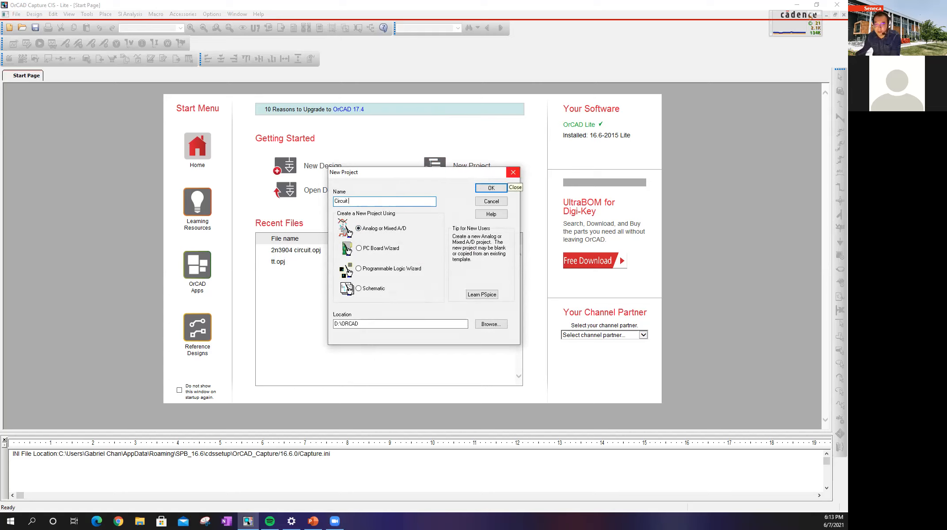
key("BackSpace")
key("BackSpace")
key("BackSpace")
key("BackSpace")
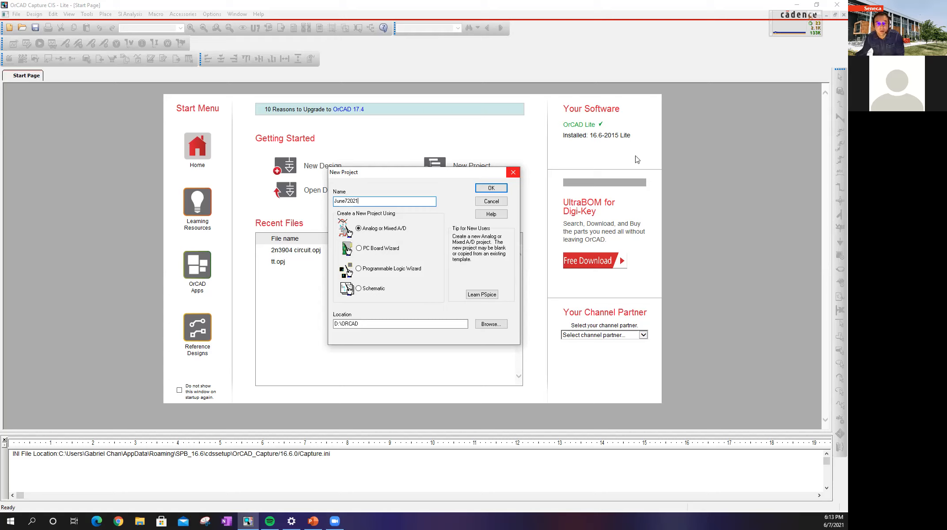
left_click(490, 187)
left_click(347, 275)
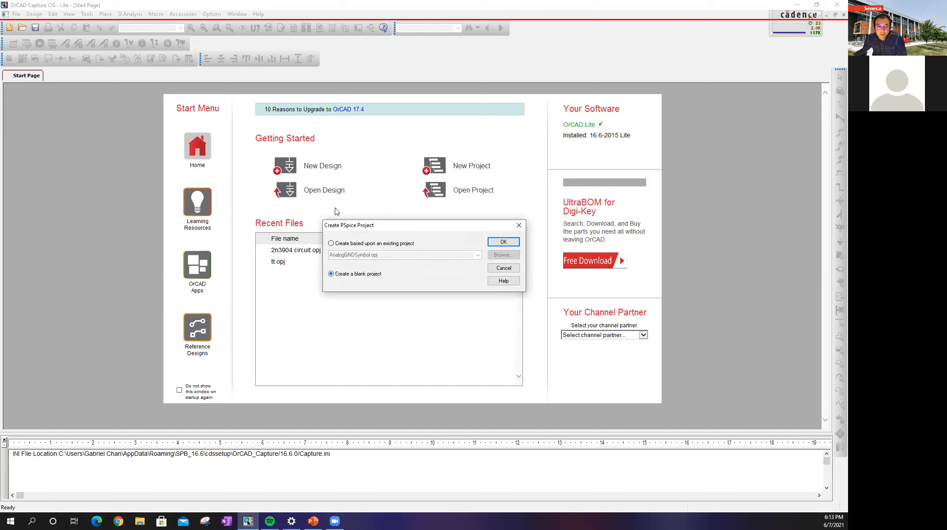
left_click(503, 243)
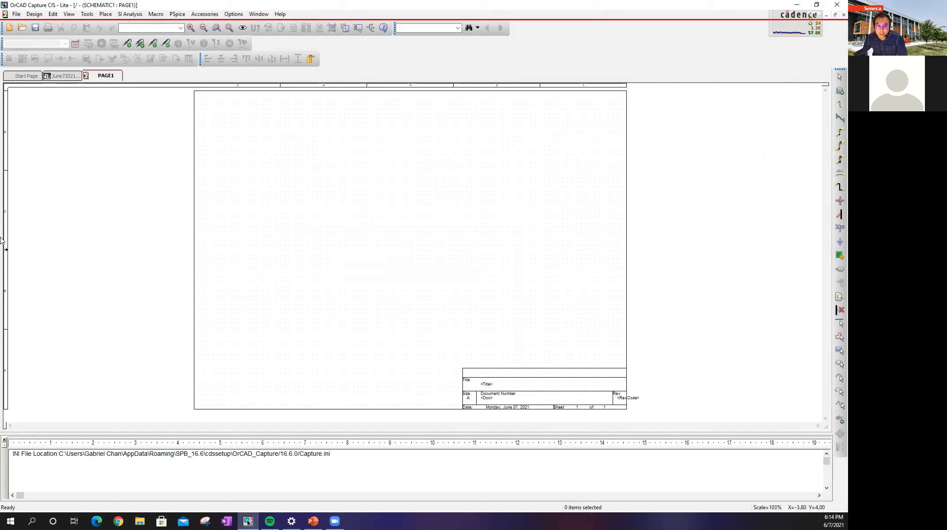
Open part placement and remove all configured libraries from the library list.
left_click(840, 91)
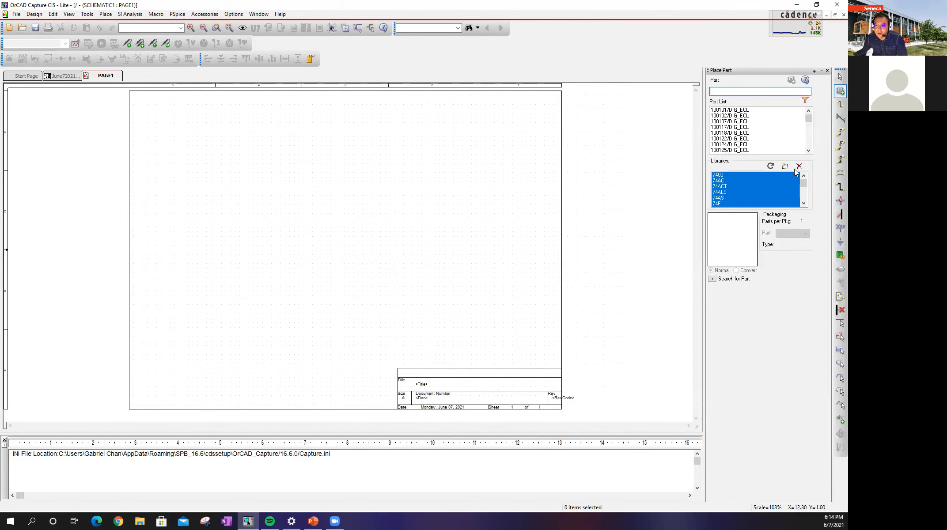
left_click(799, 166)
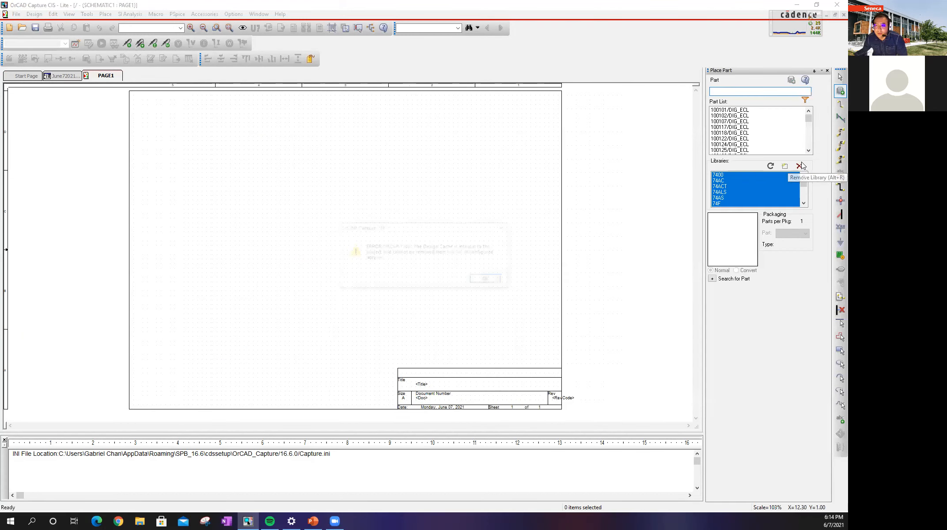
left_click(488, 279)
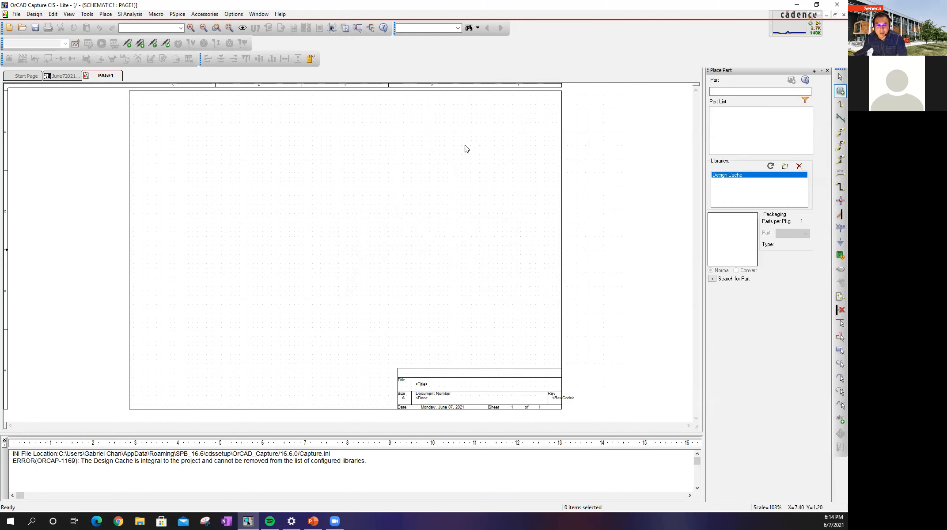
Start adding a part library and browse to the OrCAD_16.6_Lite installation folder on Local Disk (C:).
left_click(784, 167)
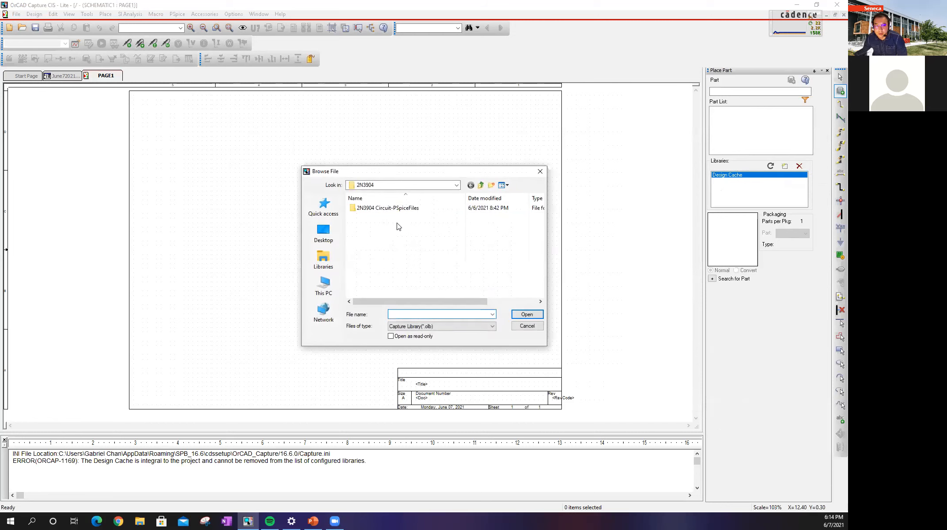
left_click(481, 186)
left_click(481, 185)
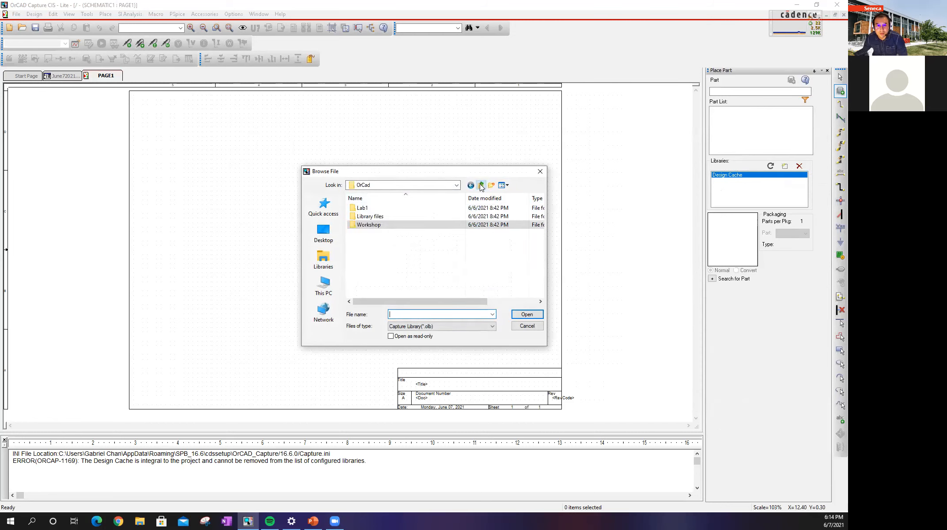
left_click(482, 185)
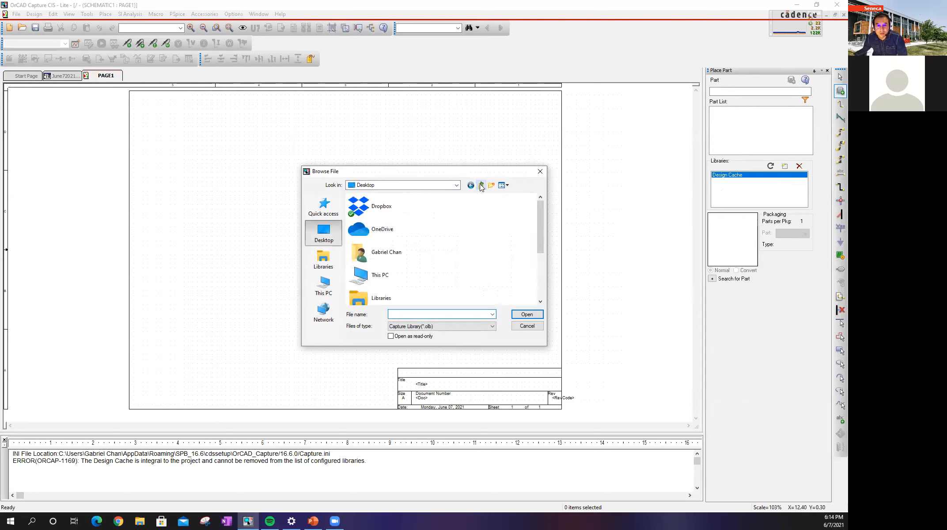
left_click(325, 288)
scroll(408, 251, "down", 5)
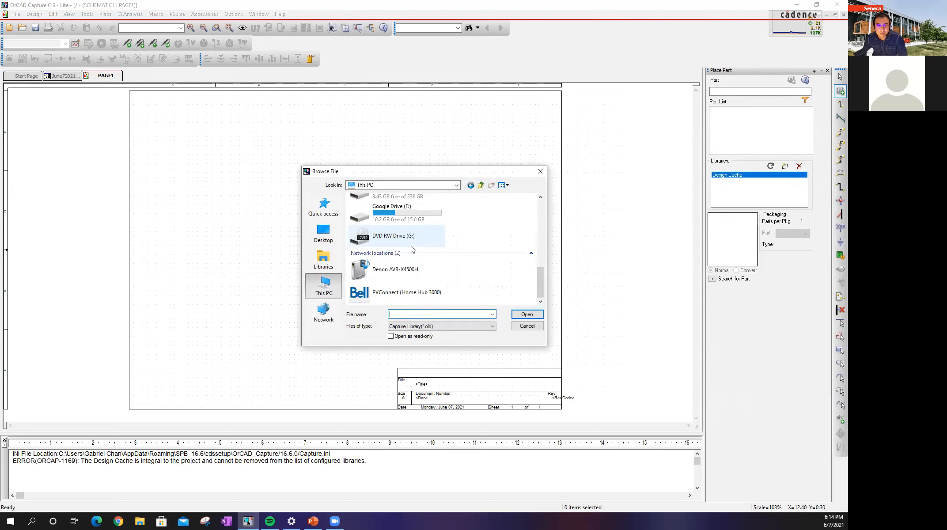
scroll(414, 225, "up", 5)
double_click(401, 247)
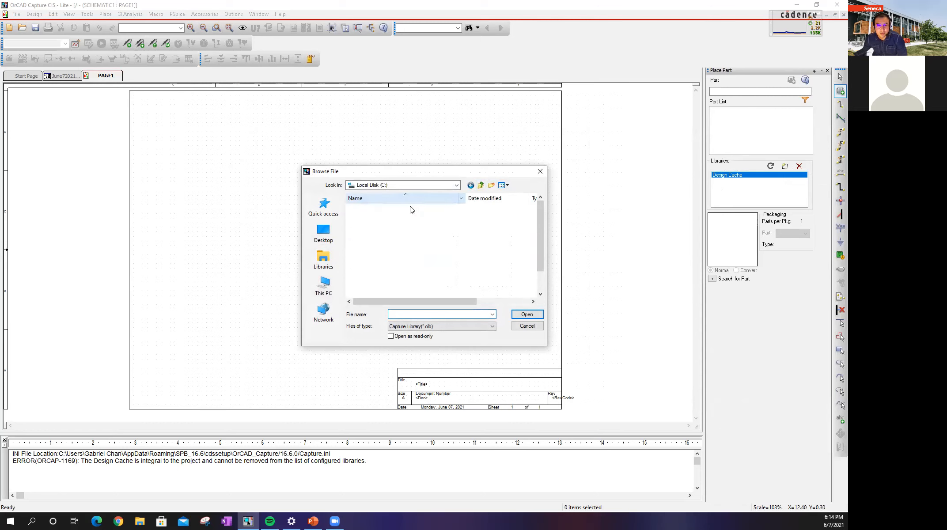
double_click(401, 250)
double_click(397, 207)
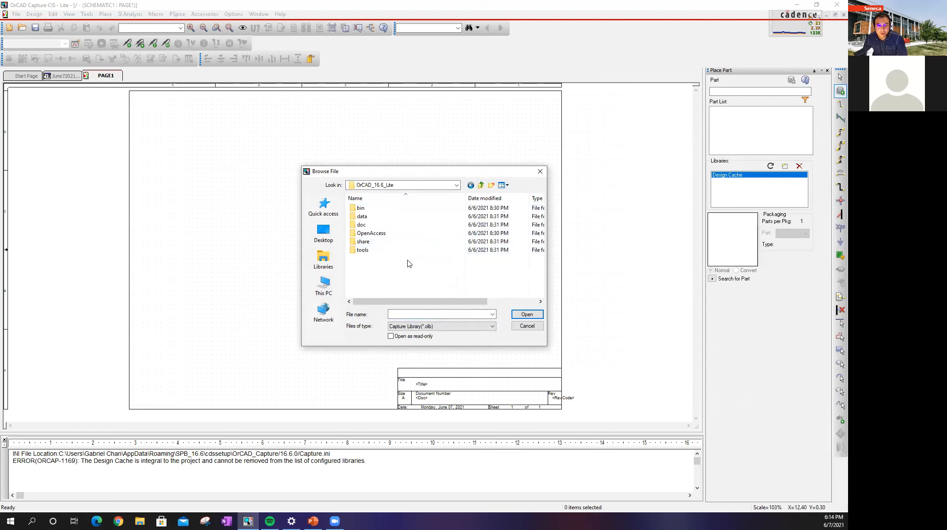
double_click(399, 209)
key("BackSpace")
double_click(391, 216)
key("BackSpace")
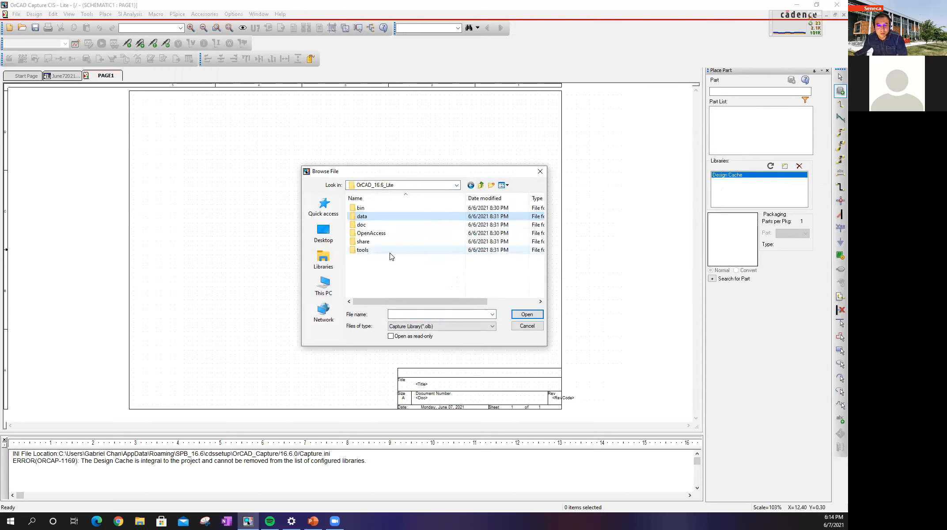
Open the tools folder and look through its subfolders for the part libraries.
double_click(388, 250)
double_click(391, 208)
key("BackSpace")
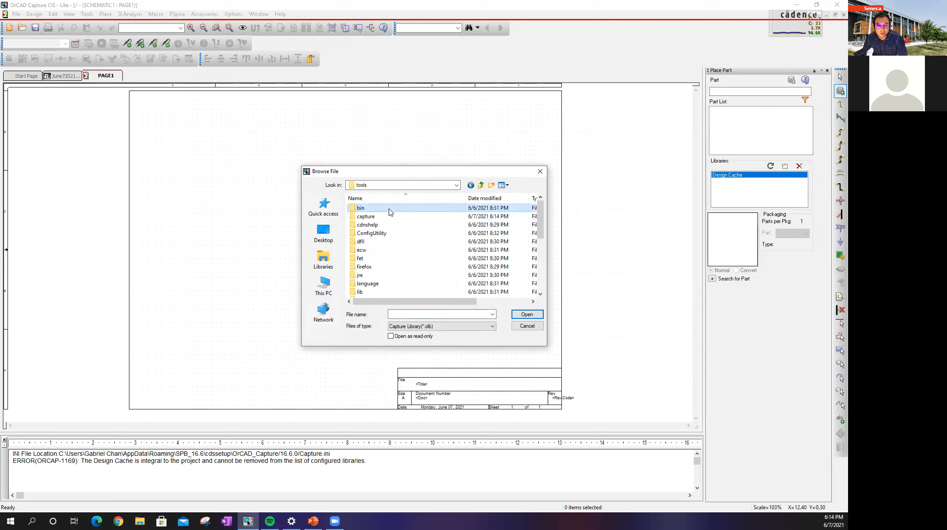
scroll(395, 248, "down", 3)
scroll(381, 242, "up", 1)
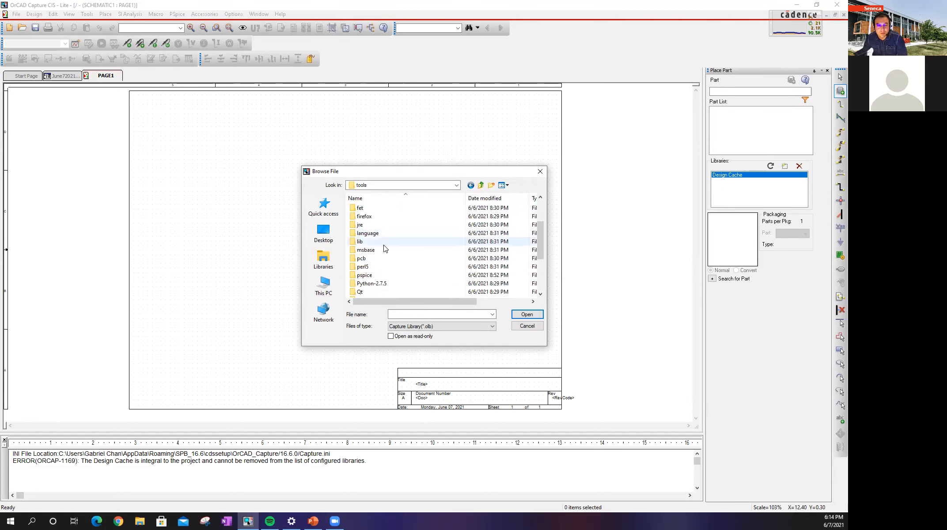
double_click(382, 246)
key("BackSpace")
scroll(388, 247, "down", 5)
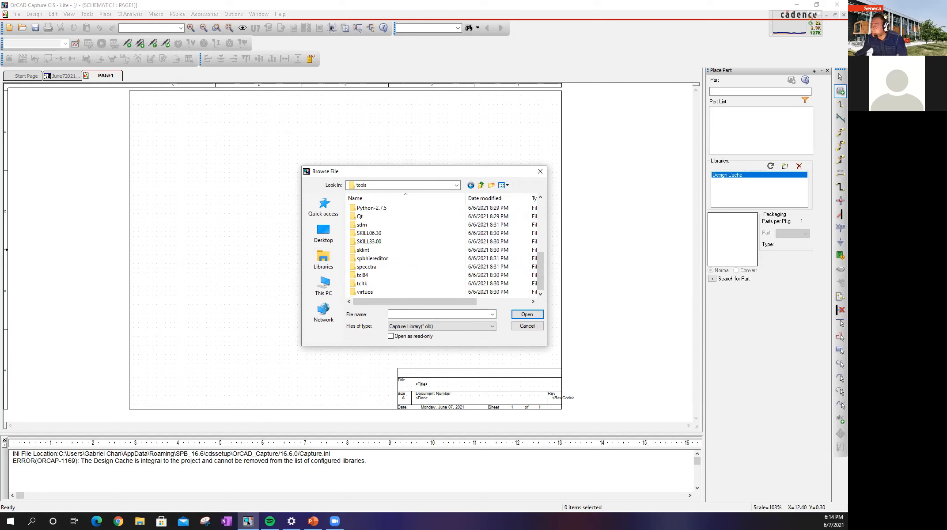
key("alt+Tab")
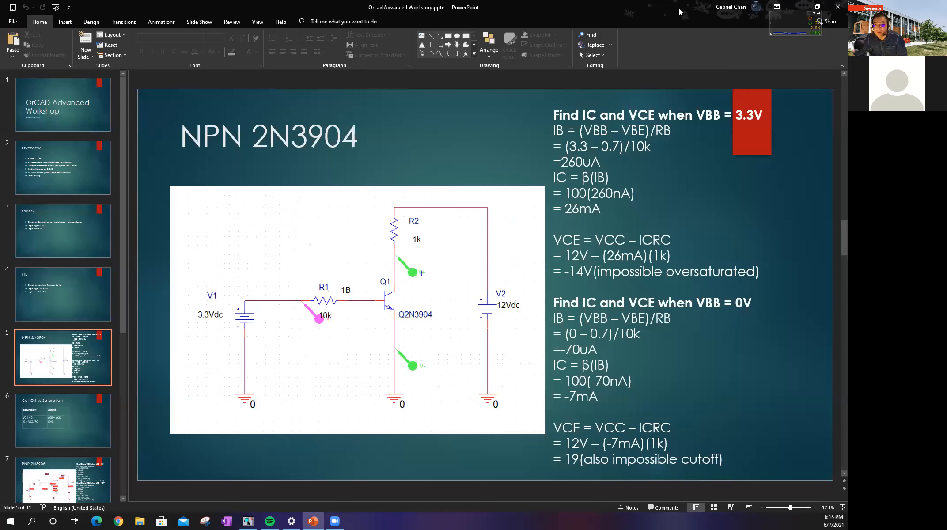
key("alt+Tab")
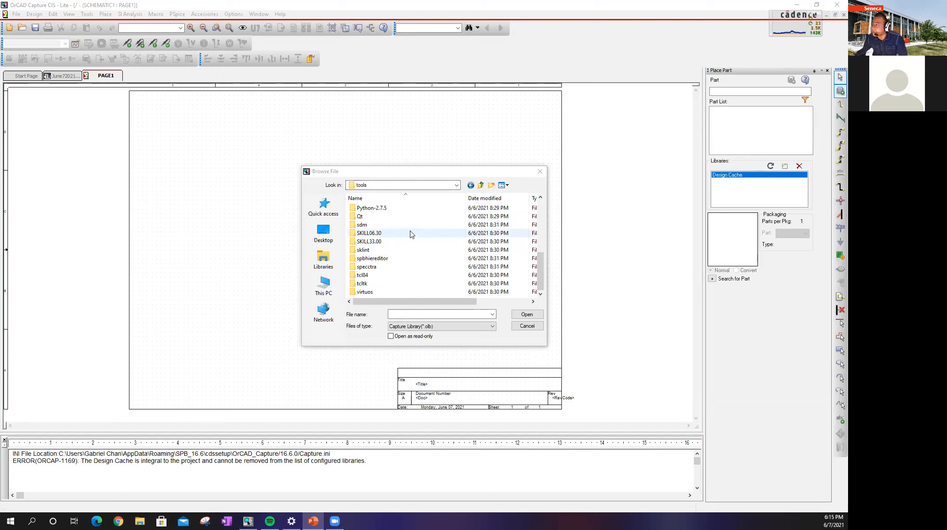
Try to find the part libraries in the library subfolder of tools\pspice, and return to the tools folder.
scroll(387, 269, "up", 1)
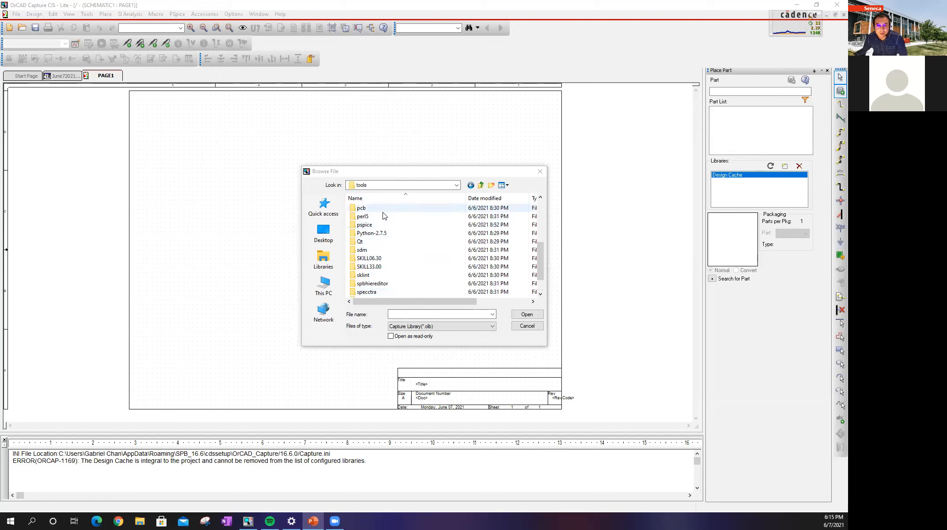
double_click(380, 224)
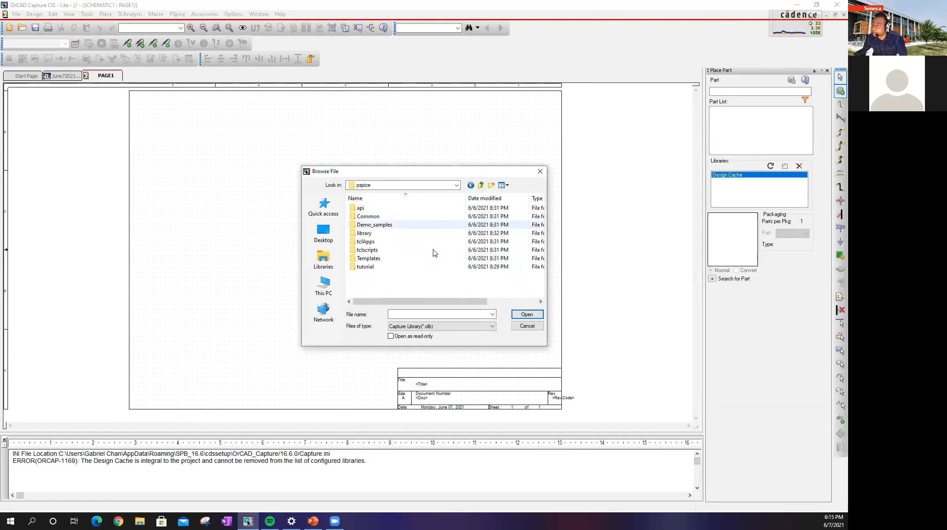
double_click(399, 234)
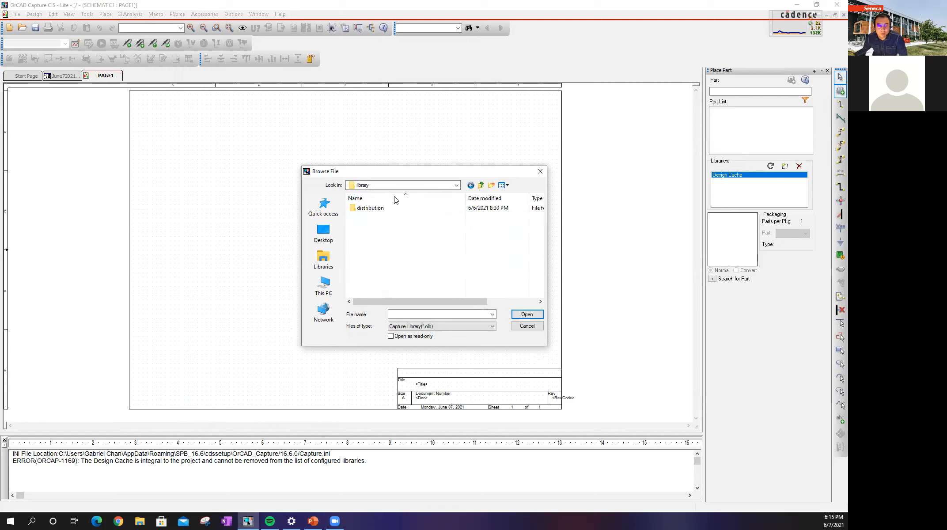
double_click(387, 210)
key("BackSpace")
key("BackSpace")
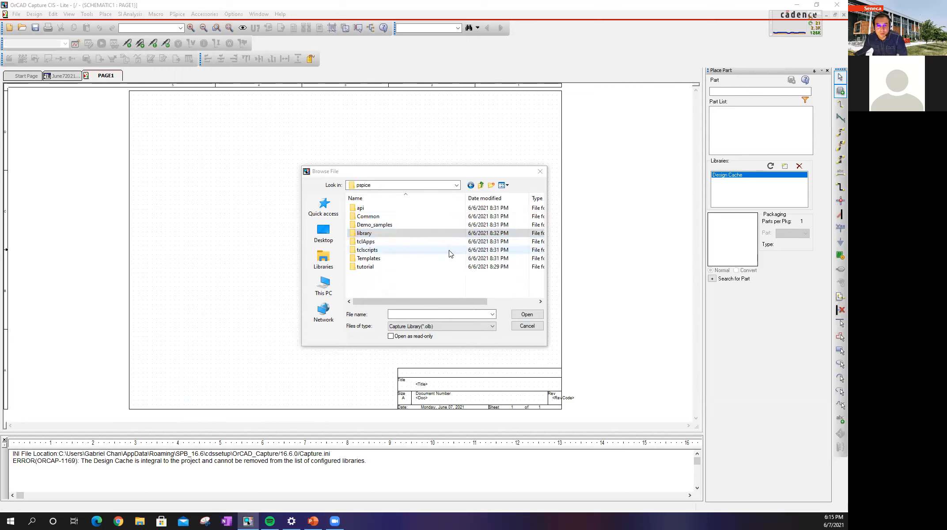
key("BackSpace")
Browse from the tools folder to capture\library\pspice, where the PSpice part libraries are stored.
scroll(412, 273, "down", 2)
scroll(402, 256, "up", 2)
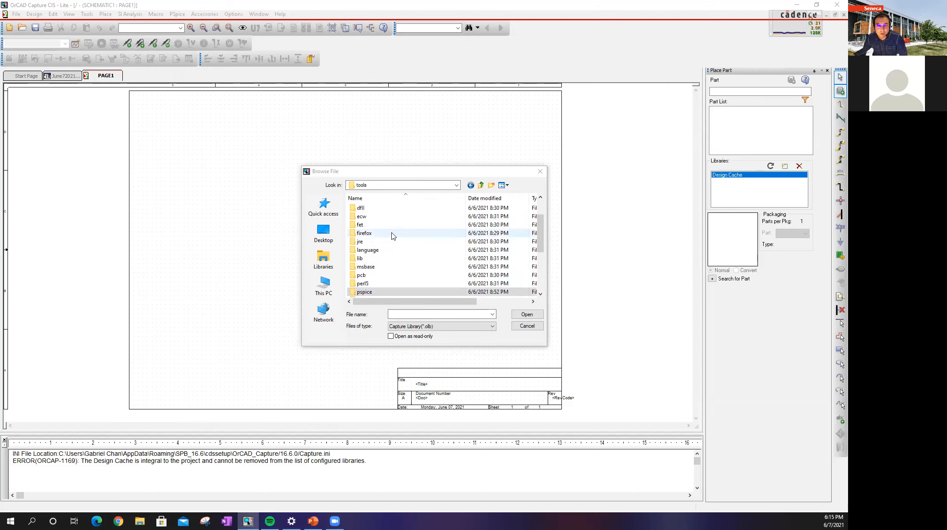
scroll(400, 251, "down", 1)
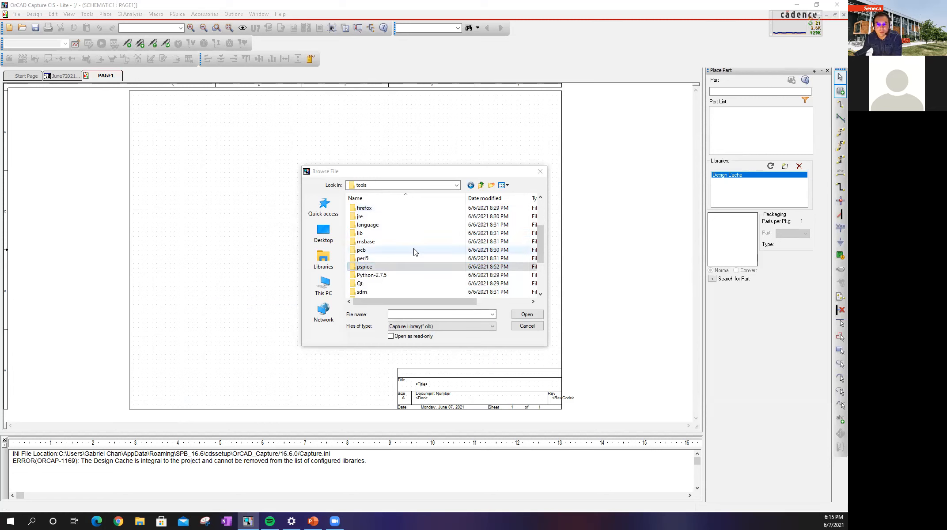
scroll(411, 256, "up", 1)
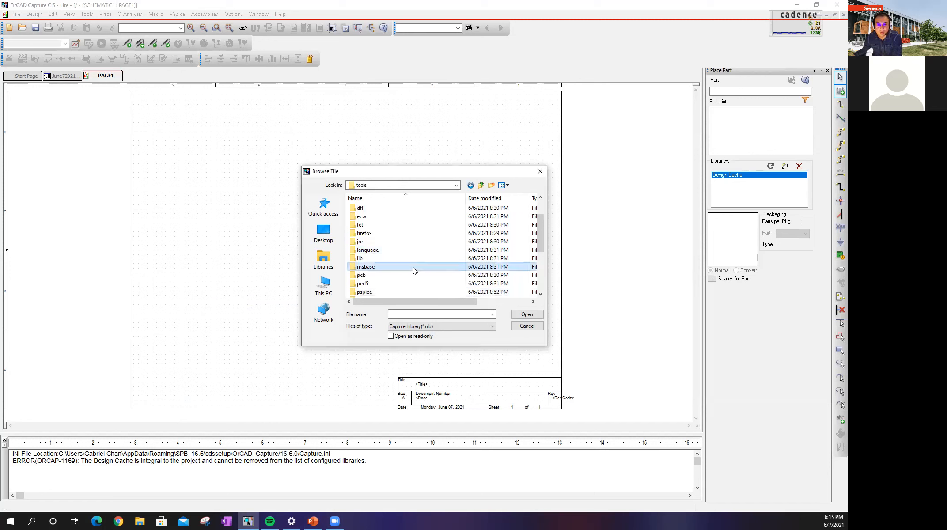
scroll(409, 208, "up", 1)
double_click(409, 209)
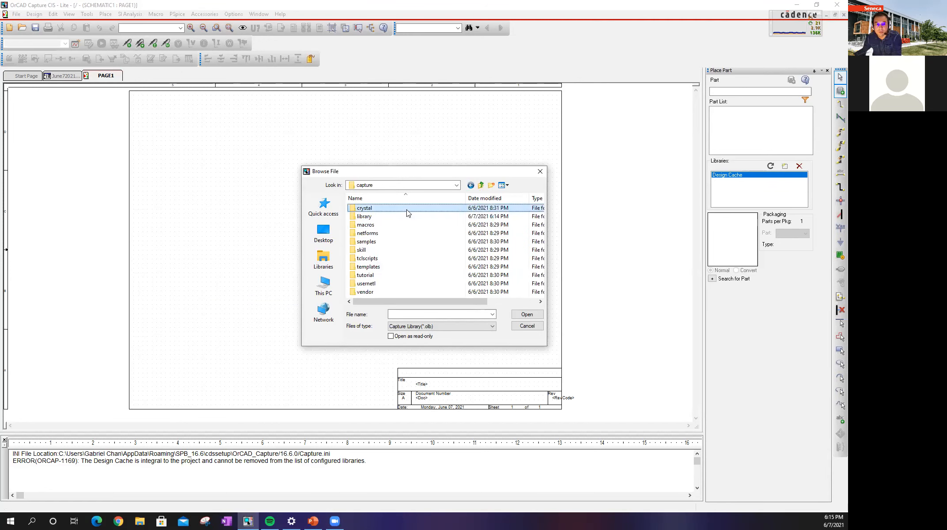
double_click(414, 216)
scroll(415, 218, "down", 4)
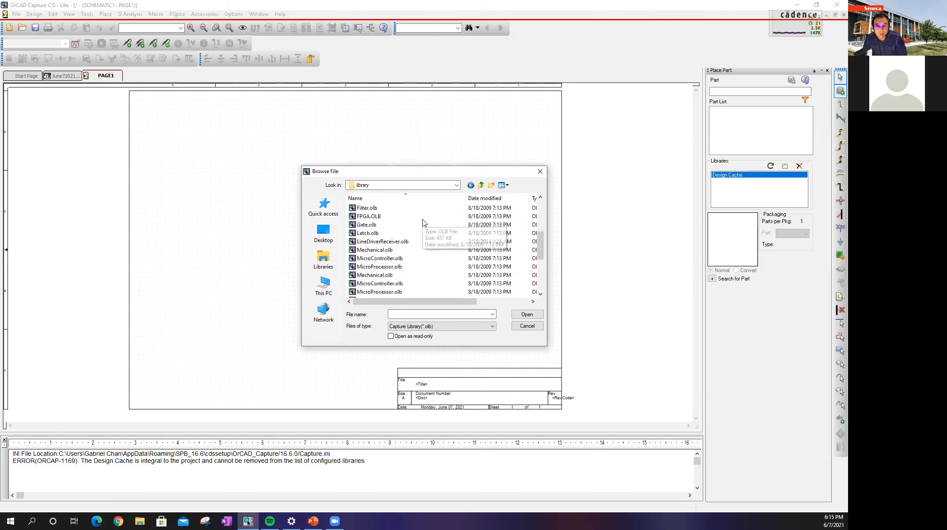
scroll(419, 219, "up", 5)
double_click(417, 209)
Select the EVALAA.OLB and source.olb library files.
scroll(436, 233, "down", 3)
scroll(429, 238, "up", 10)
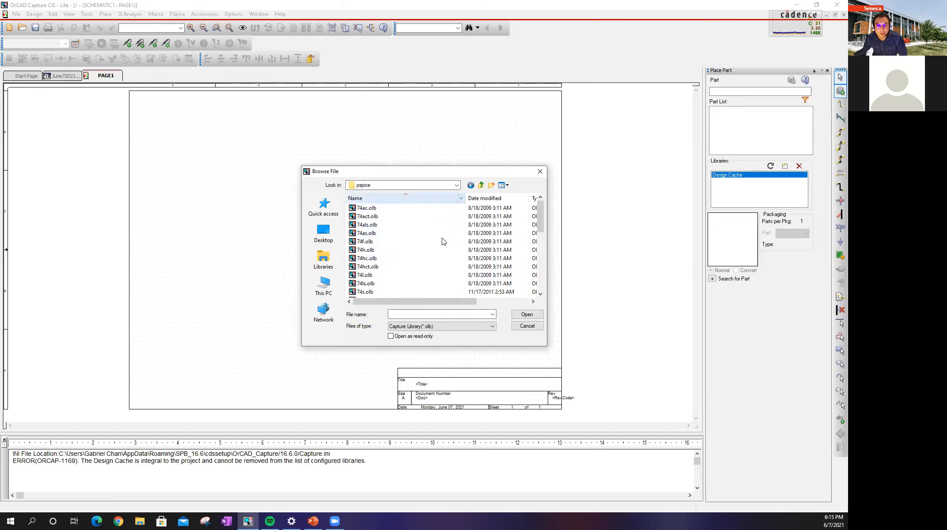
scroll(406, 269, "down", 5)
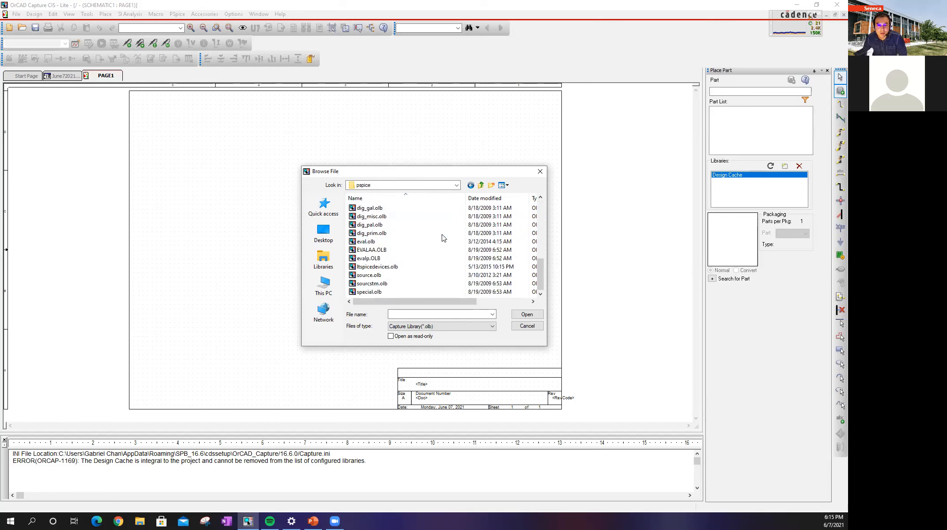
left_click(399, 249)
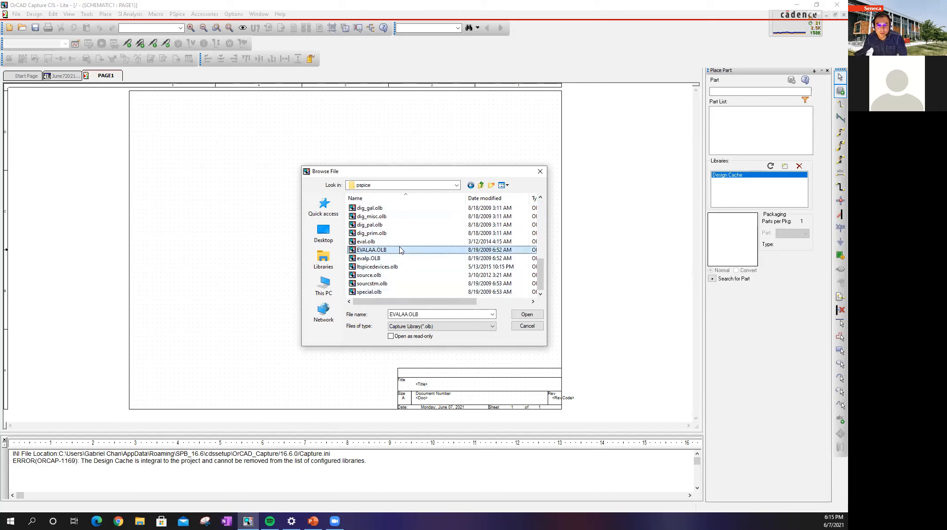
left_click(413, 275, "ctrl")
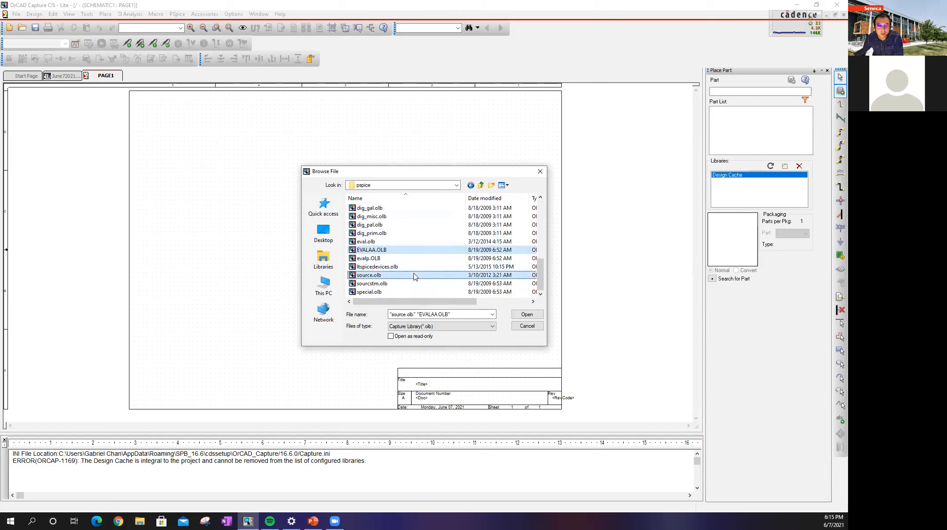
scroll(410, 245, "up", 10)
scroll(411, 240, "up", 1)
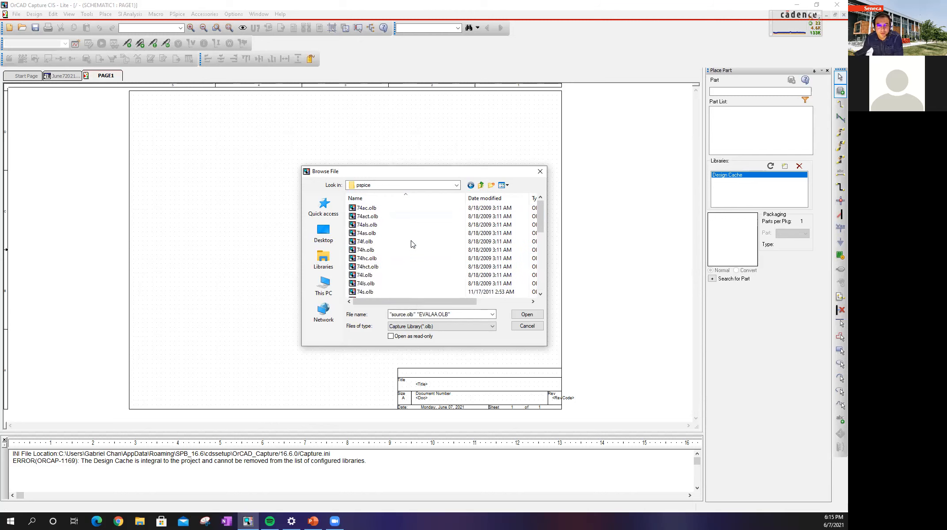
Add all library files in the pspice folder, from 74ac.olb to special.olb, to the part libraries.
left_click(401, 210)
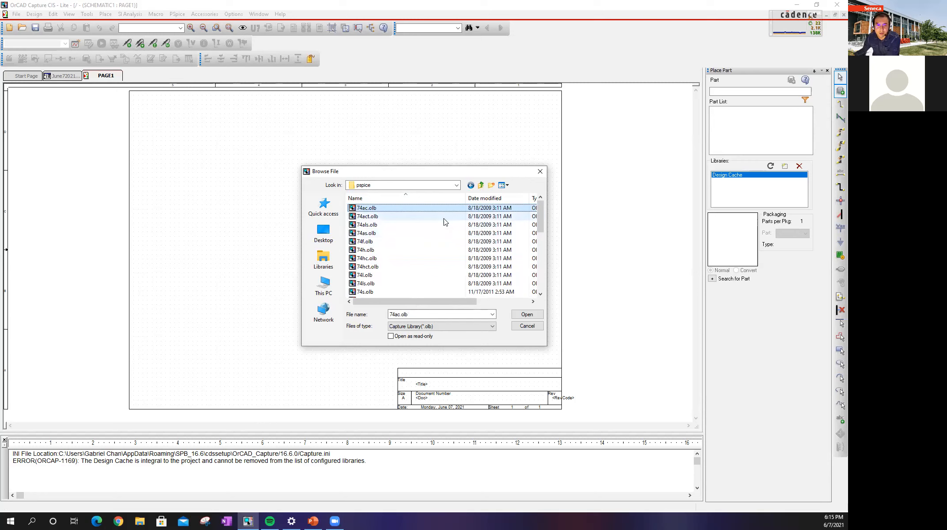
left_click_drag(433, 211, 448, 287)
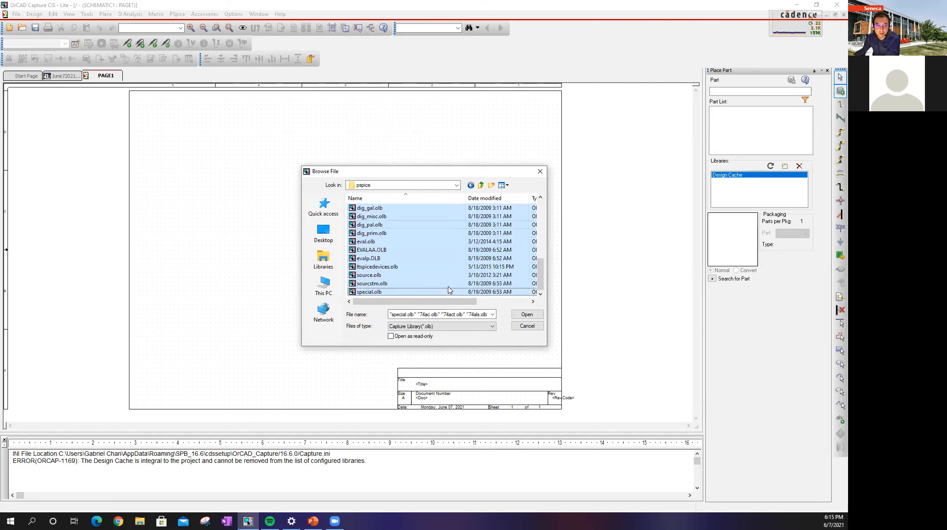
left_click(527, 314)
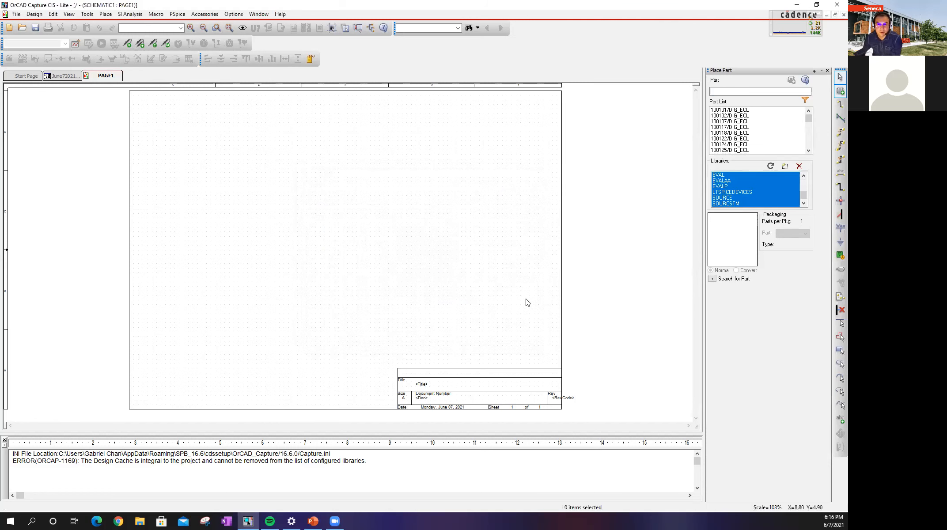
scroll(769, 138, "down", 10)
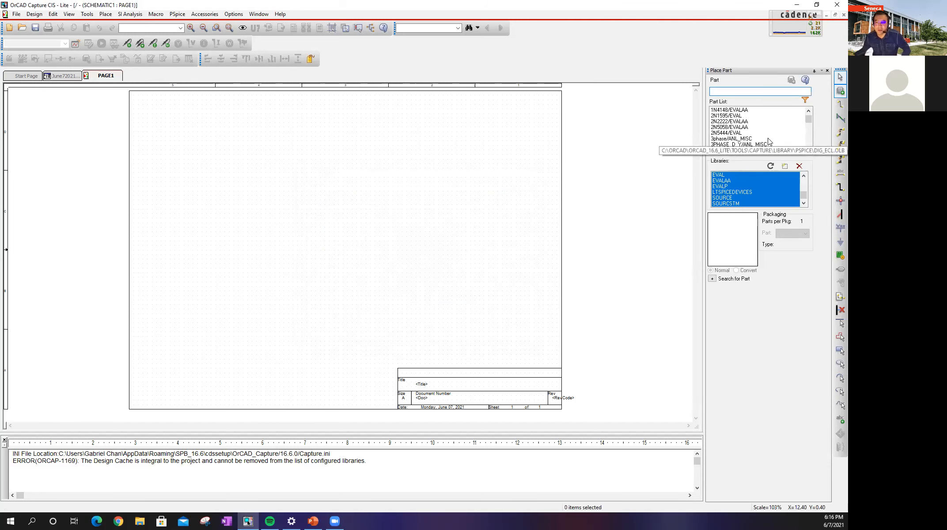
scroll(769, 135, "up", 10)
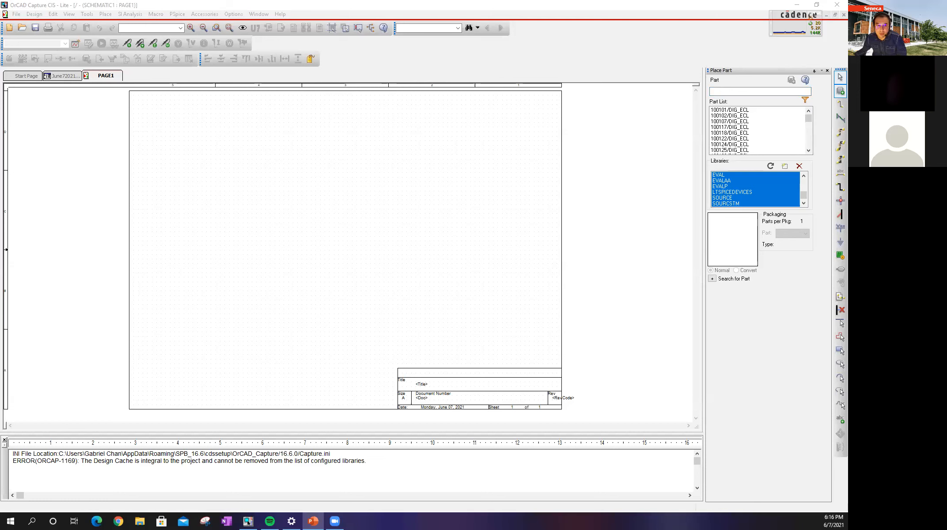
Bring up the NPN 2N3904 slide in PowerPoint and move its window clear of the OrCAD Capture schematic.
key("alt+Tab")
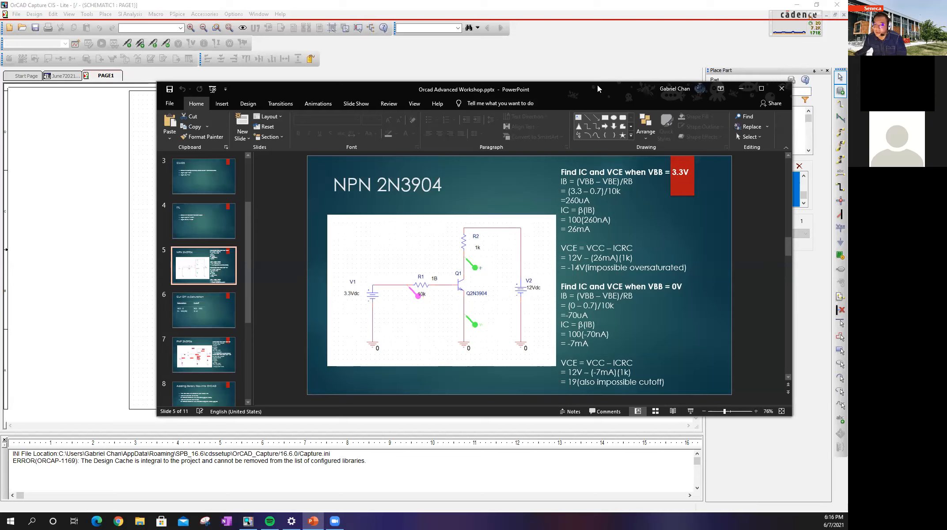
left_click_drag(597, 85, 847, 85)
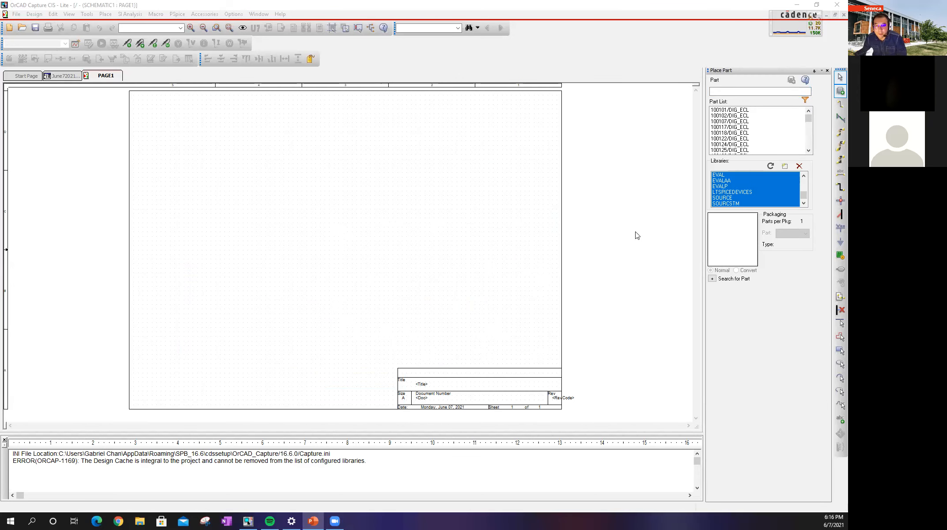
left_click(622, 207)
Look through the loaded libraries and select EVALAA to list only its parts.
left_click(721, 186)
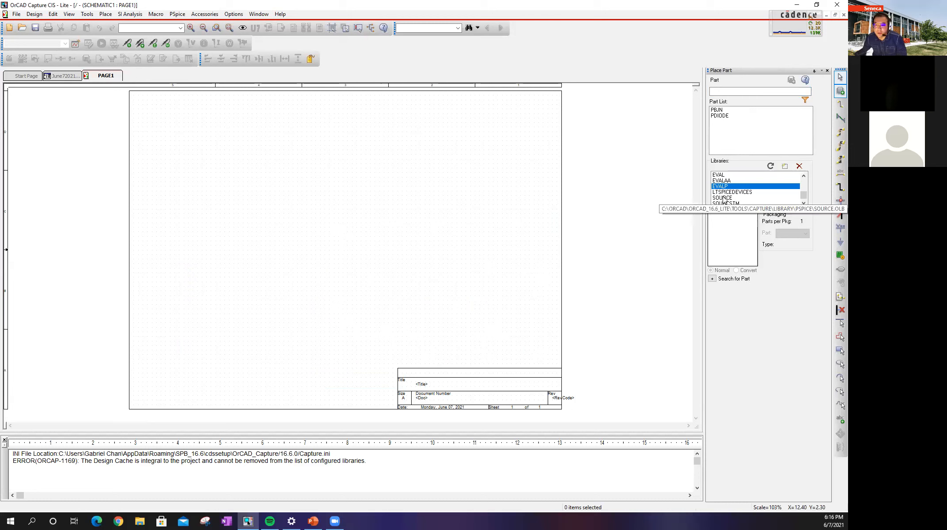
scroll(733, 194, "up", 3)
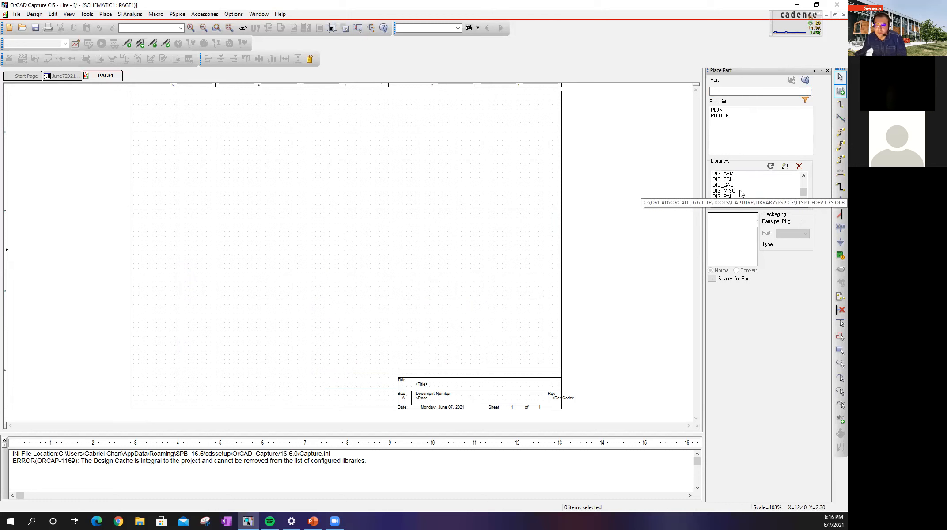
scroll(742, 186, "down", 3)
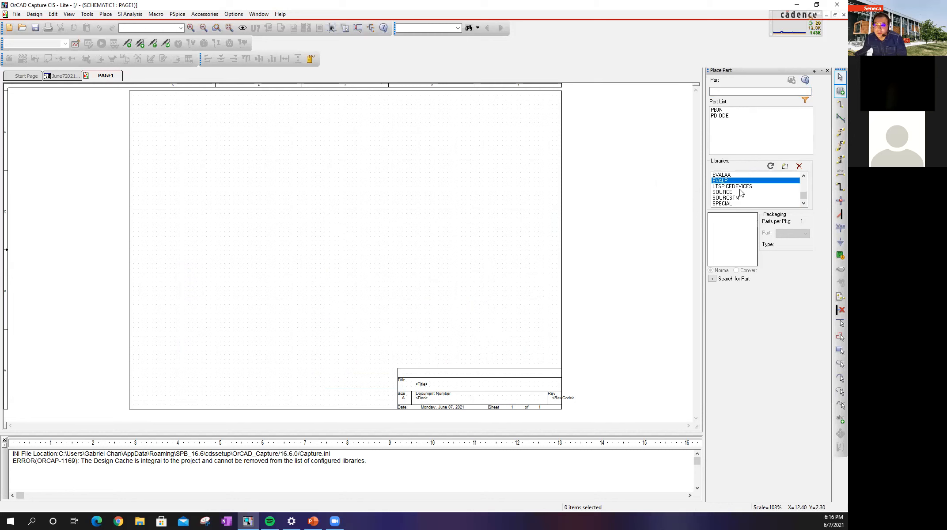
scroll(742, 190, "up", 1)
left_click(725, 193)
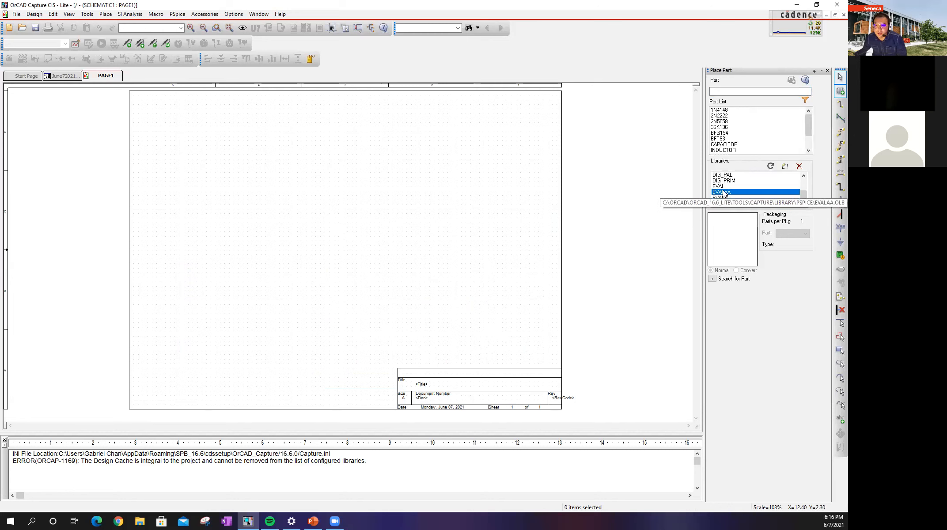
Place two RESISTOR parts from EVALAA on the page, the second one above and to the right of the first.
scroll(736, 133, "down", 2)
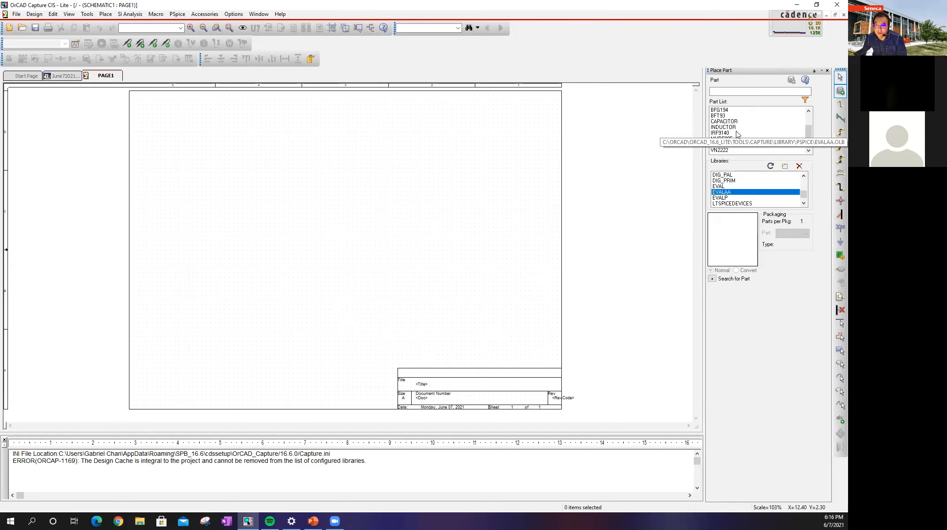
left_click(726, 144)
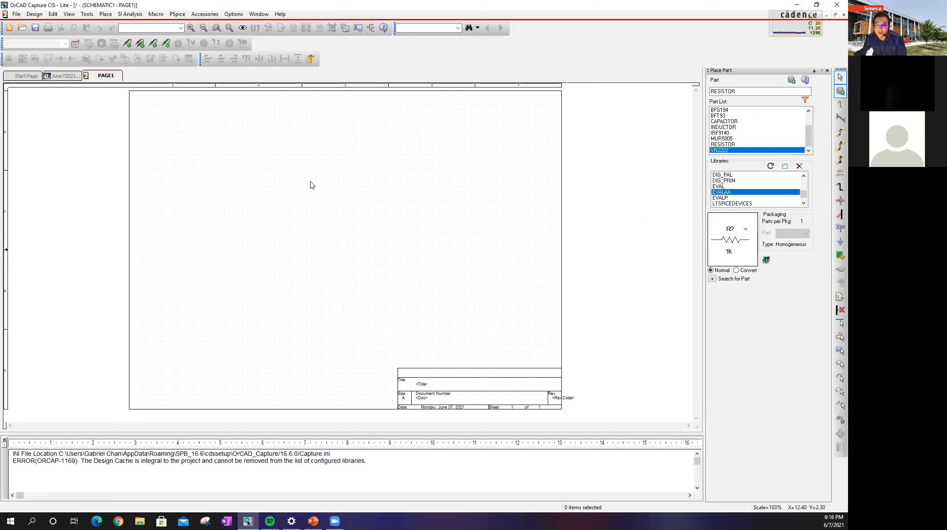
left_click(729, 139)
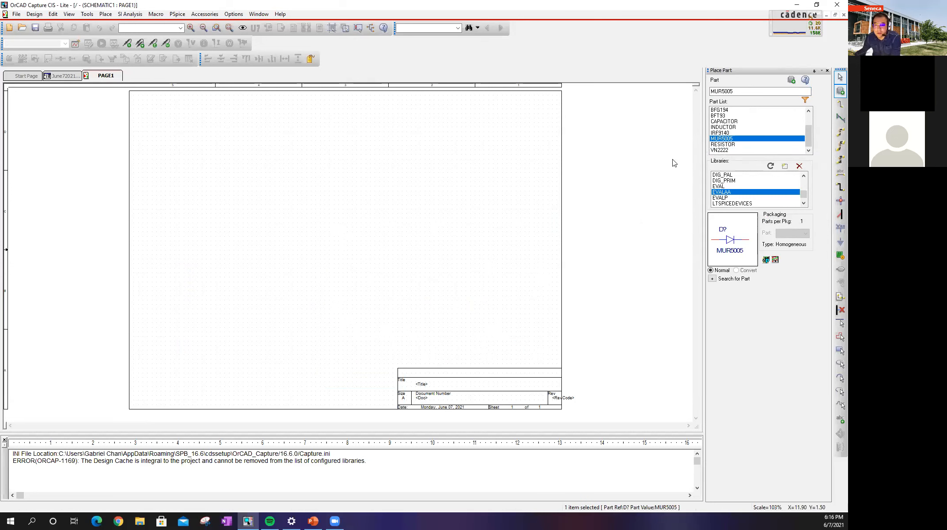
left_click(726, 145)
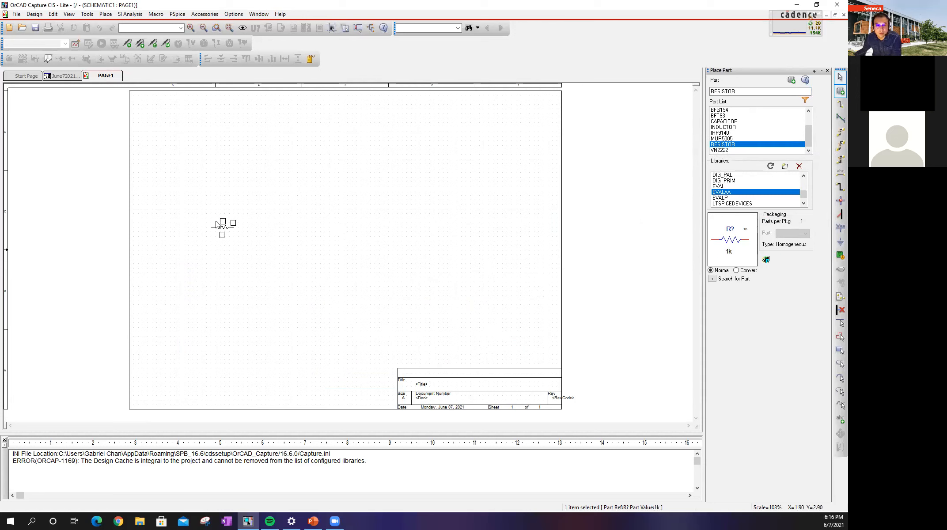
left_click(211, 225)
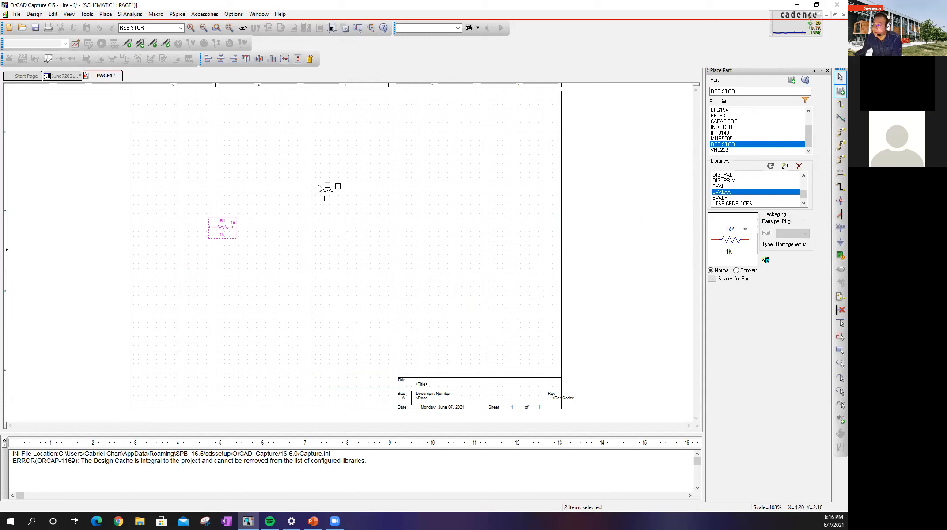
left_click(319, 187)
key("Escape")
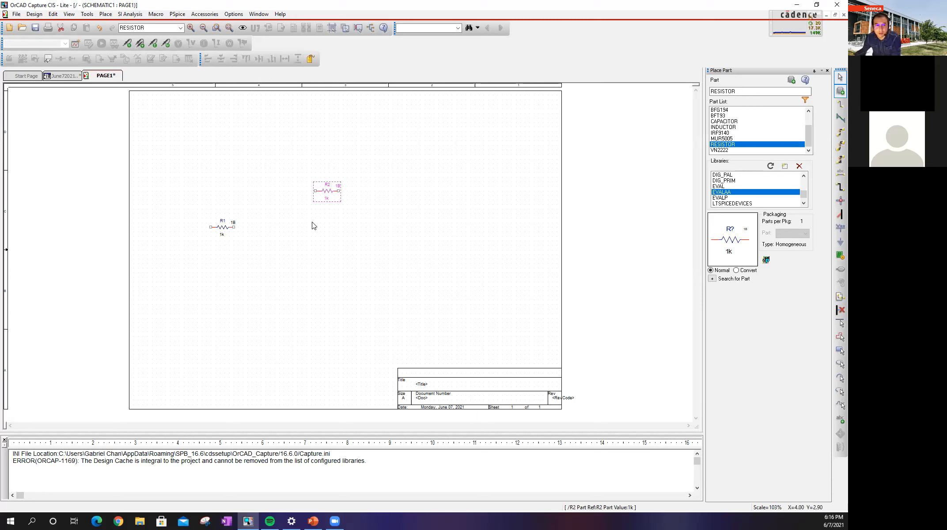
Rotate resistor R2 to vertical and move it slightly up and to the right.
right_click(334, 203)
left_click(360, 177)
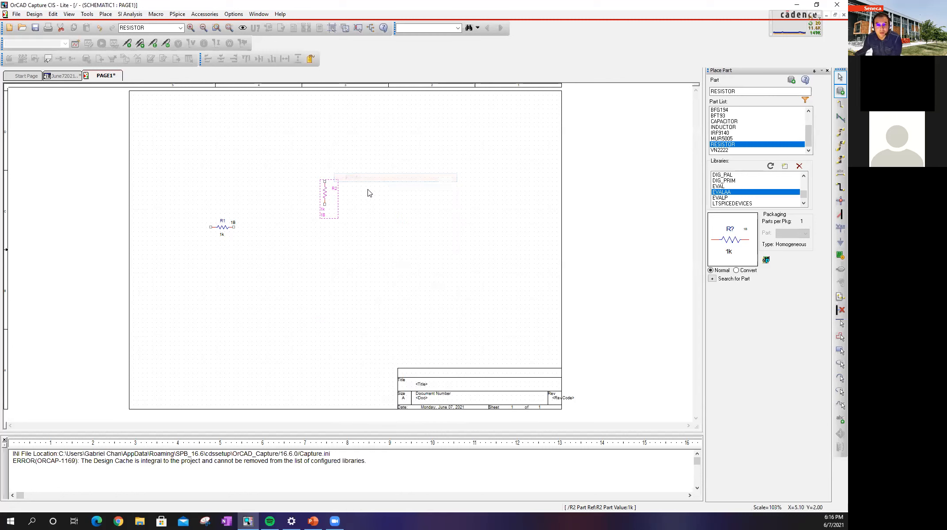
left_click(392, 232)
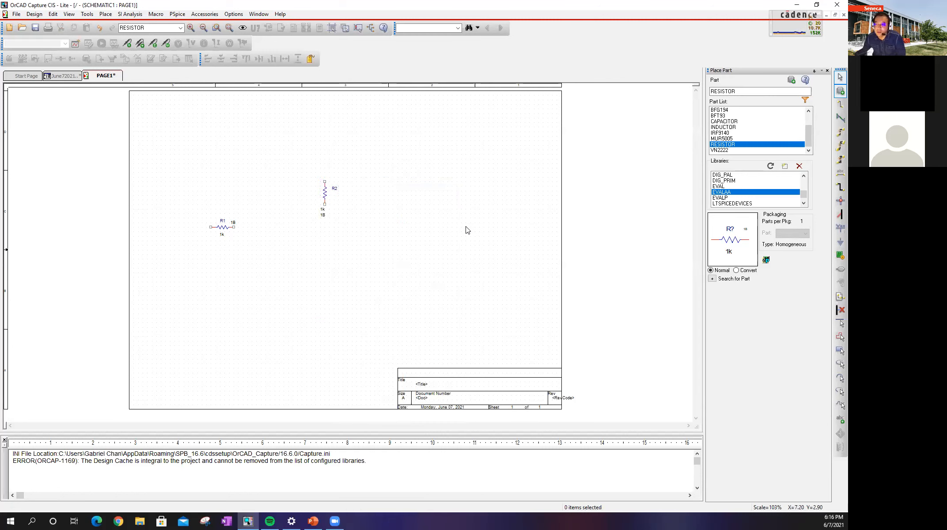
left_click_drag(326, 195, 336, 172)
left_click(376, 209)
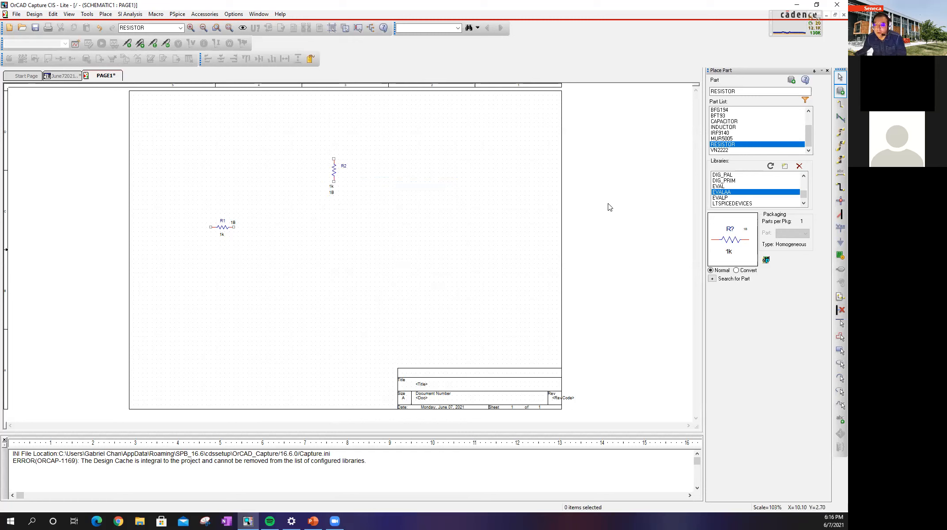
Select the DC voltage source VDC from the SOURCE library.
scroll(740, 201, "down", 1)
left_click(733, 192)
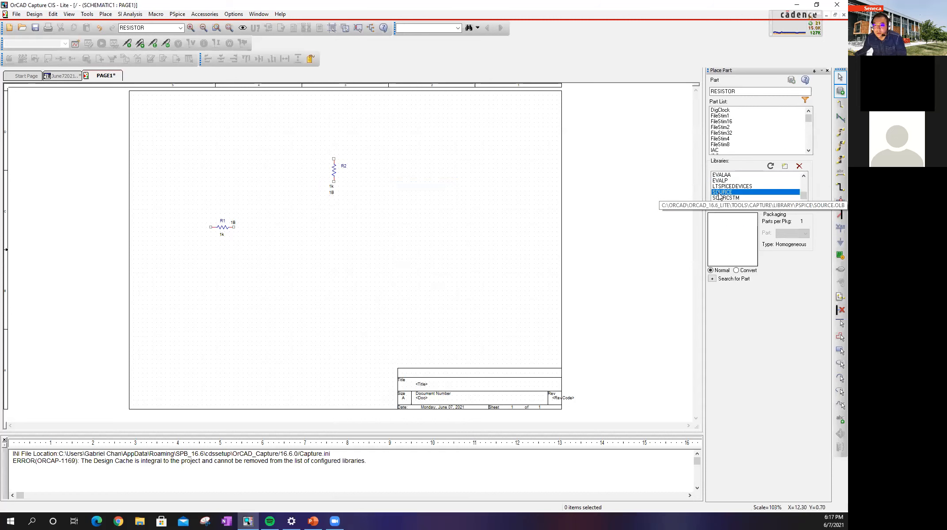
scroll(740, 139, "down", 15)
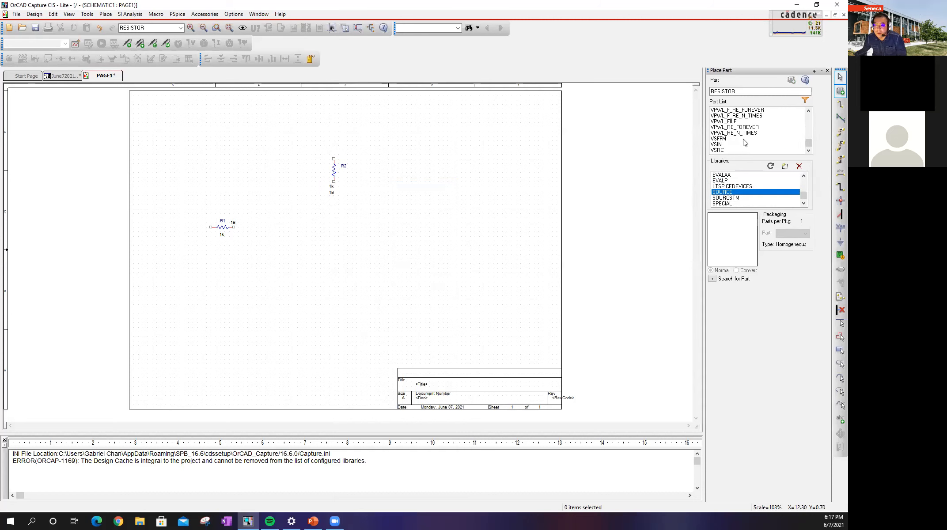
scroll(744, 136, "up", 3)
left_click(716, 116)
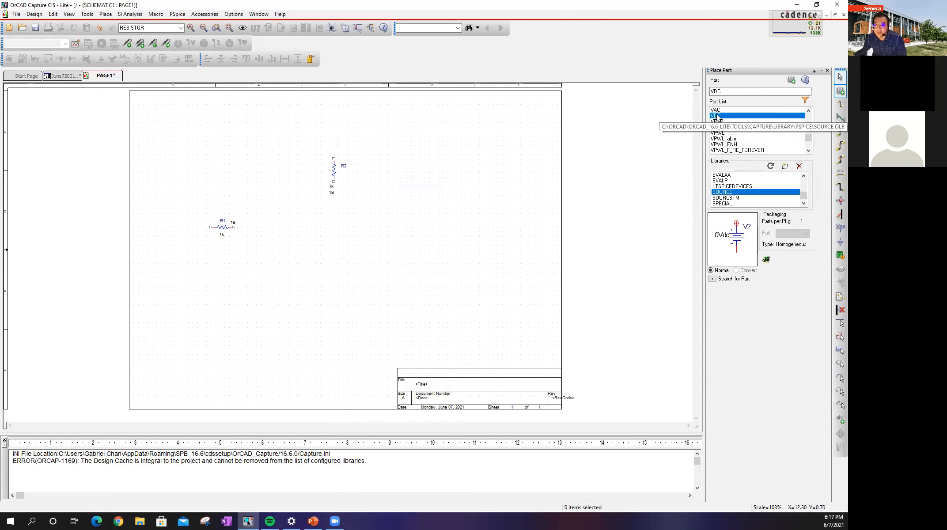
left_click_drag(717, 115, 609, 159)
scroll(752, 144, "up", 2)
scroll(750, 140, "down", 3)
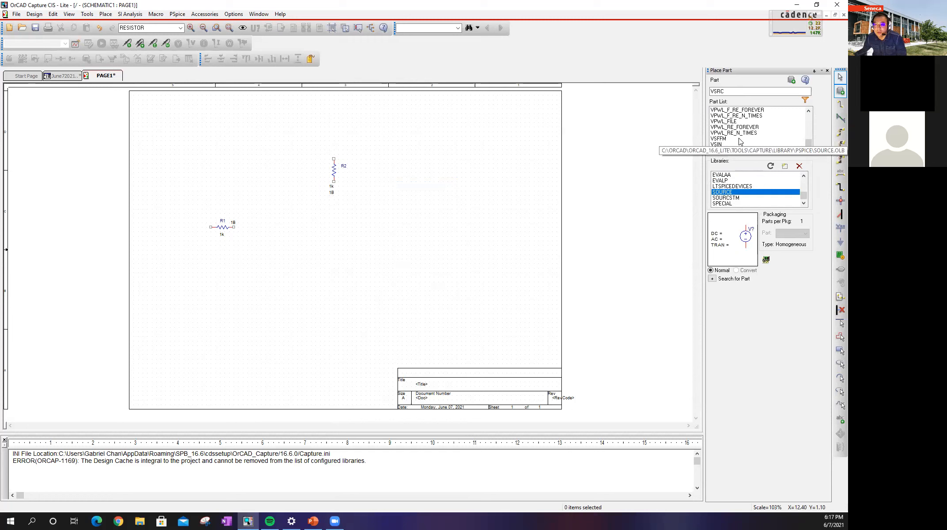
left_click(740, 139)
scroll(749, 128, "up", 3)
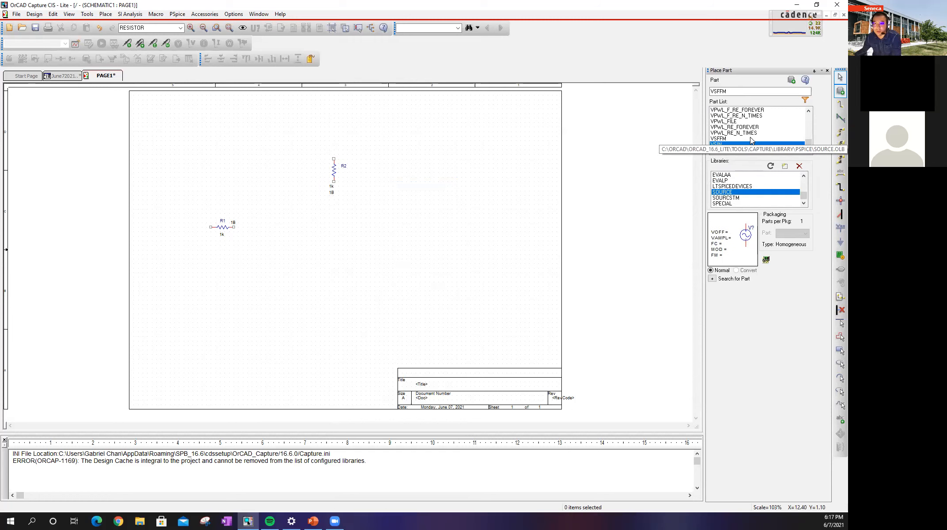
Place two VDC sources, one below and left of R1 and one to the right of R2.
double_click(746, 115)
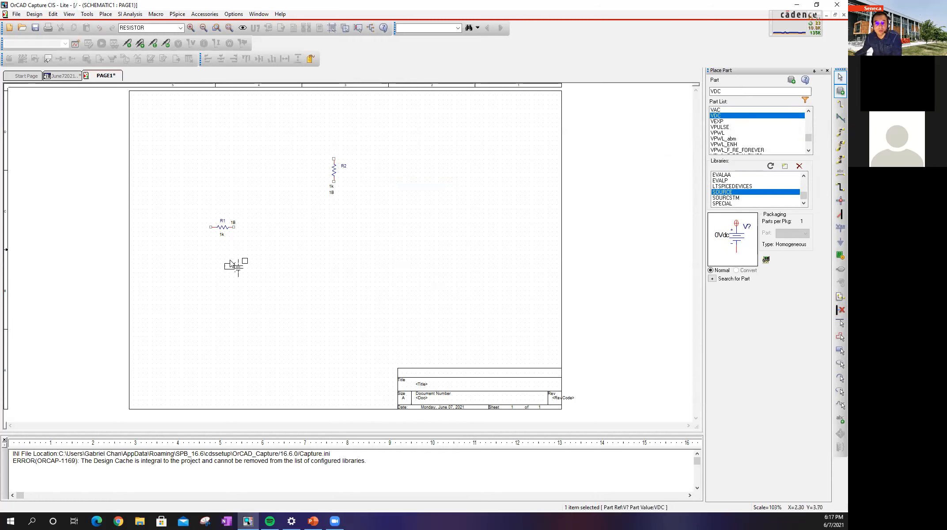
left_click(195, 241)
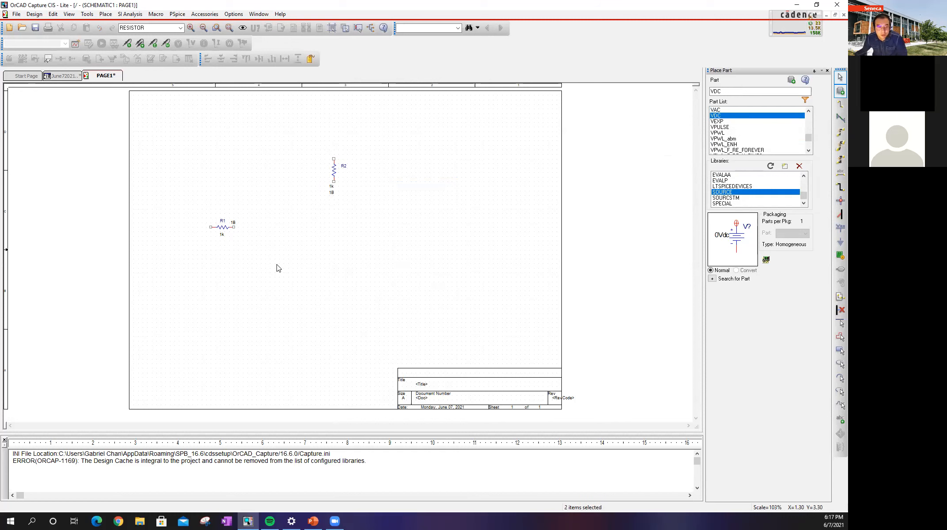
left_click(398, 192)
left_click(401, 262)
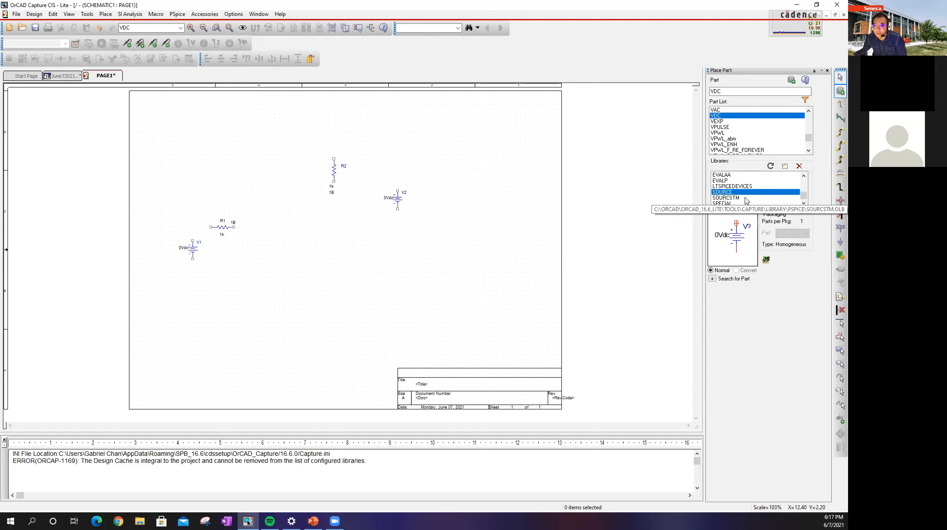
Select all loaded libraries from the end of the list up to the first one, so every part is listed.
left_click(751, 204)
key("shift+Up")
key("shift+Up")
key("shift+Up")
key("shift+Up")
key("shift+Up")
key("shift+Up")
key("shift+Up")
key("shift+Up")
key("shift+Up")
key("shift+Up")
key("shift+Up")
key("shift+Up")
key("shift+Up")
key("shift+Up")
key("shift+Up")
key("shift+Up")
key("shift+Up")
key("shift+Up")
key("shift+Up")
key("shift+Up")
key("shift+Up")
key("shift+Up")
key("shift+Up")
key("shift+Up")
key("shift+Up")
key("shift+Up")
key("shift+Up")
key("shift+Up")
key("shift+Up")
key("shift+Up")
key("shift+Up")
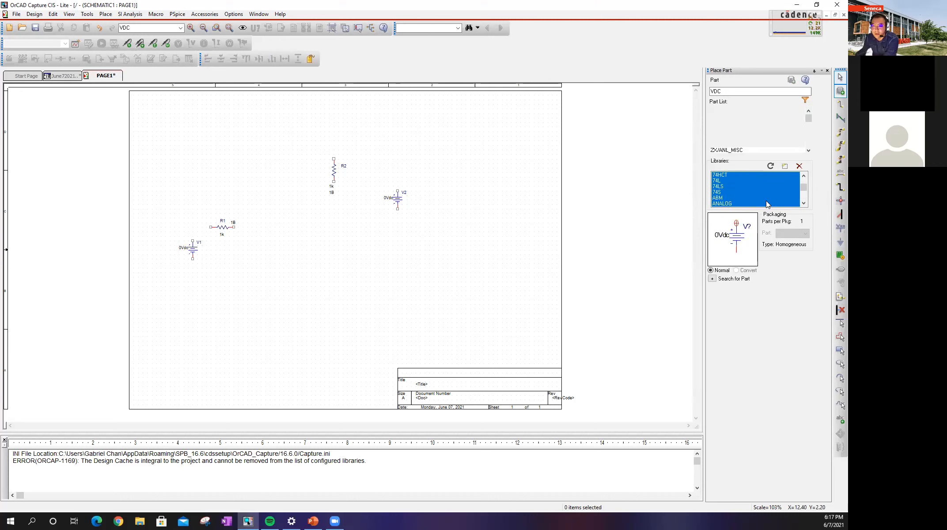
Search the parts by the name q2n and select the transistor Q2N3904 from the EVAL library.
left_click(735, 91)
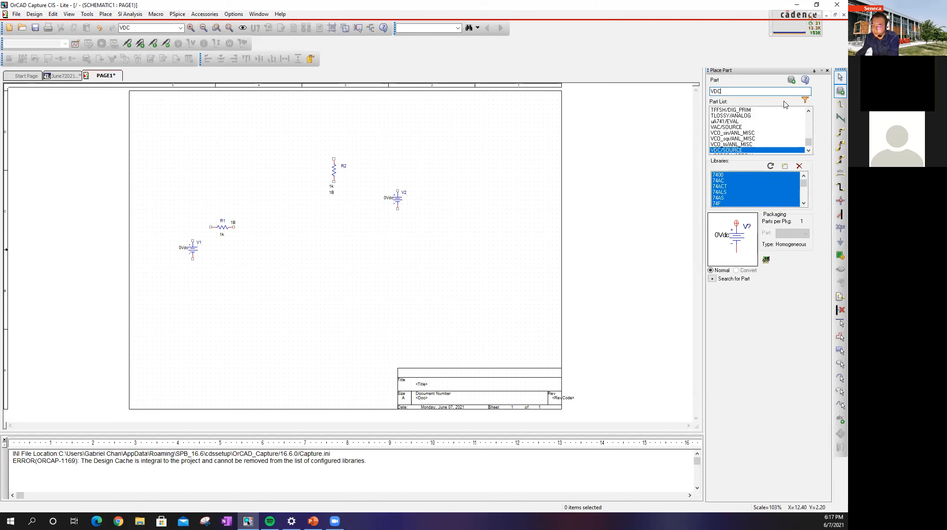
key("BackSpace")
key("BackSpace")
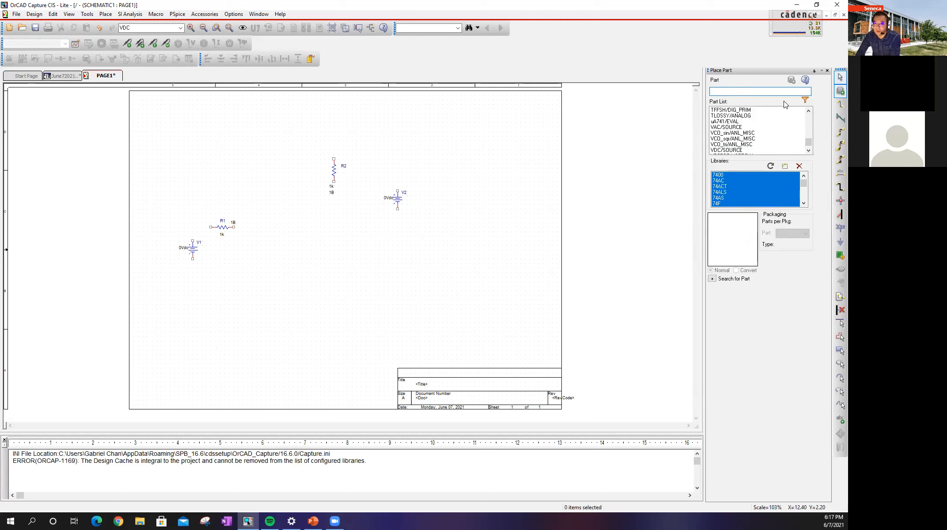
type("q")
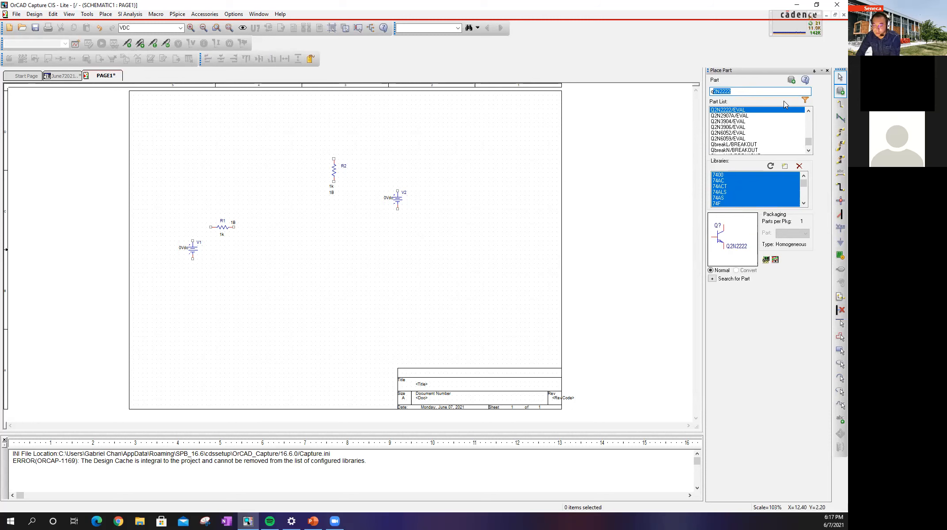
type("2n")
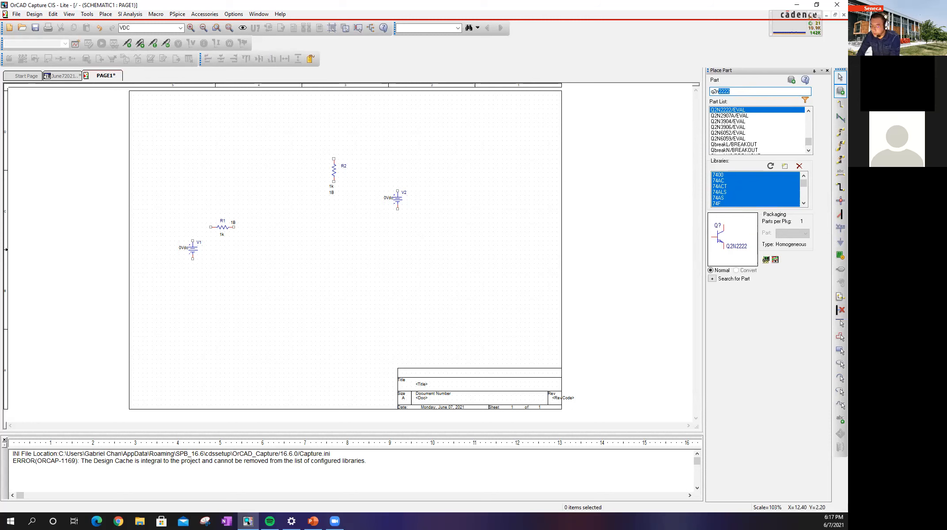
type("309")
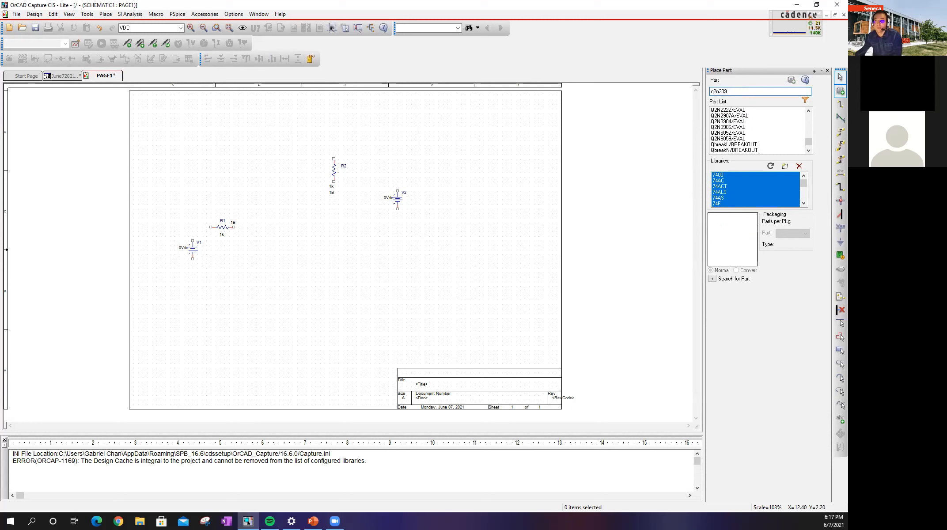
left_click(738, 122)
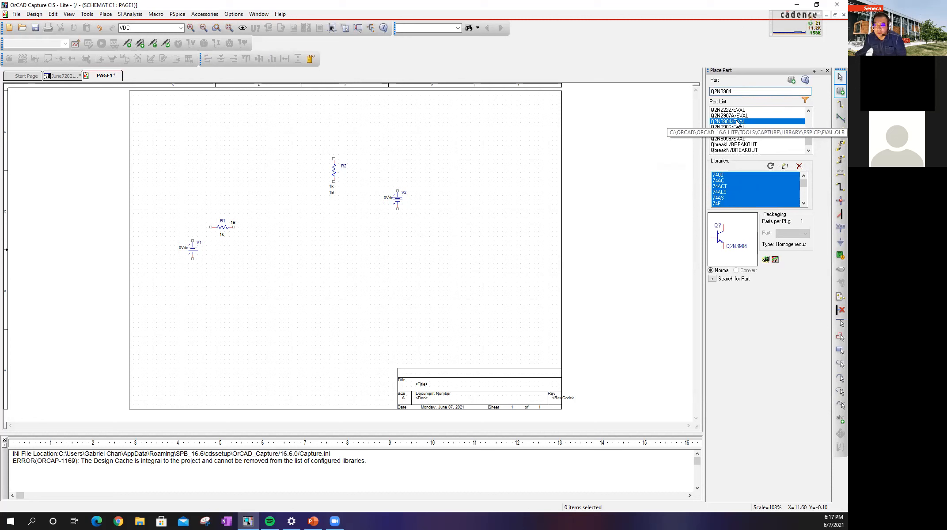
Place one Q2N3904 transistor between resistors R1 and R2.
double_click(737, 121)
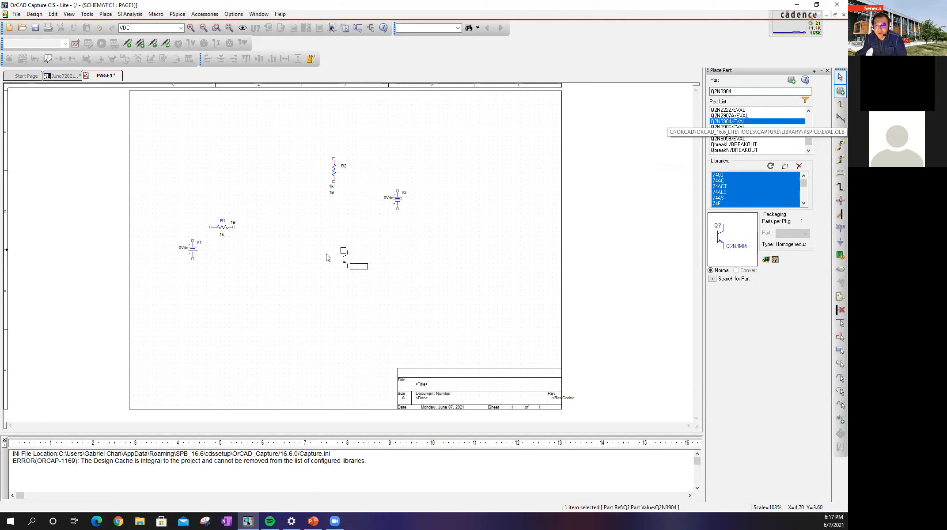
left_click(305, 204)
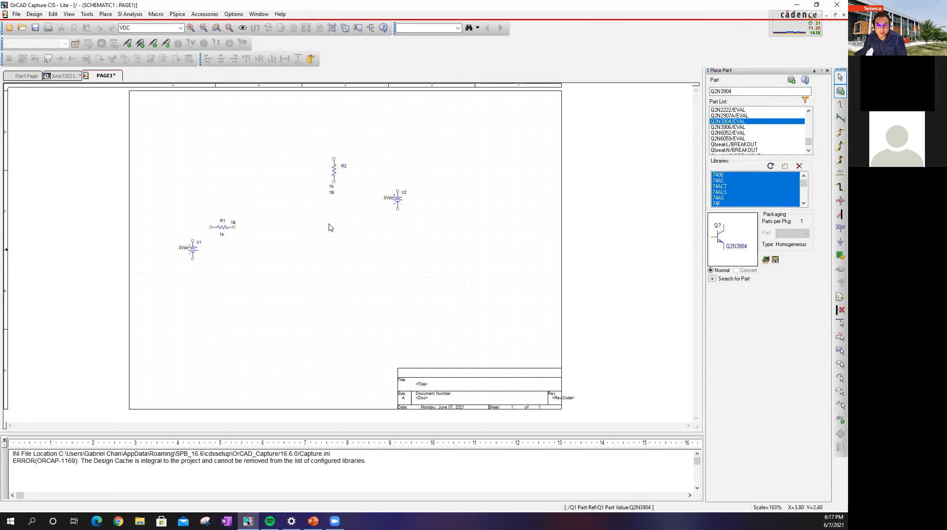
key("Escape")
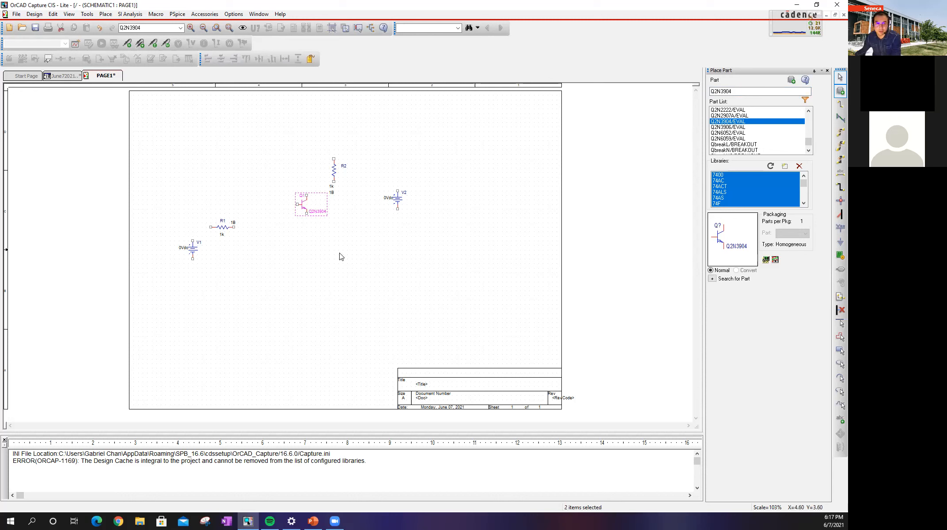
left_click(344, 271)
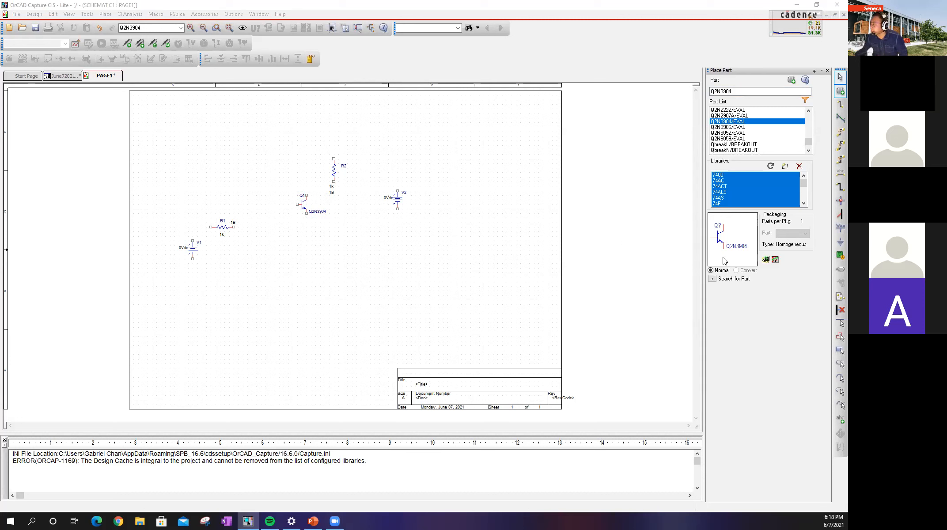
Place three 0/CAPSYM ground symbols in a row below V1, the transistor and V2.
left_click(839, 242)
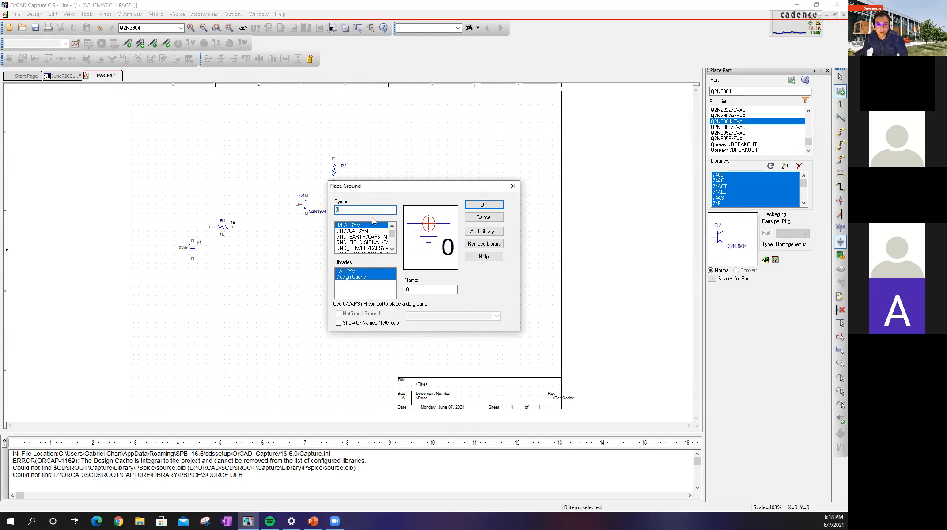
left_click(484, 205)
left_click(193, 274)
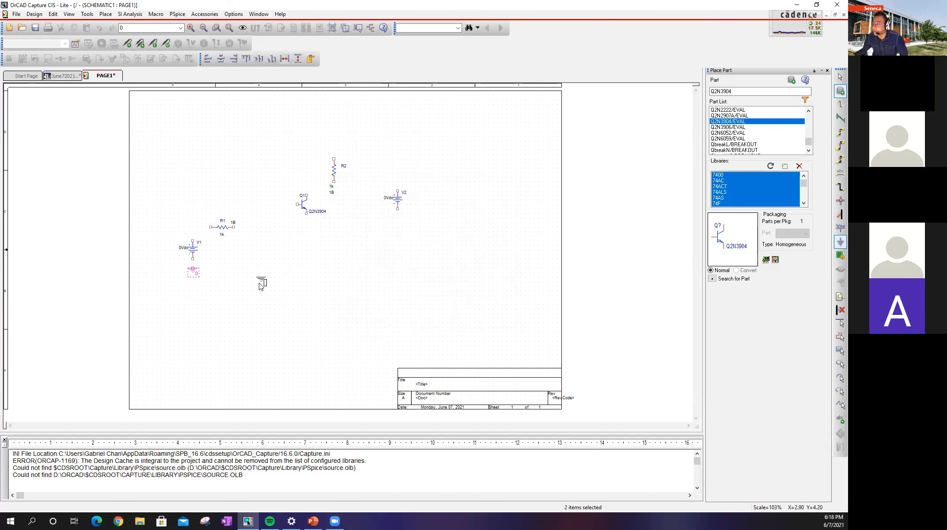
left_click(396, 272)
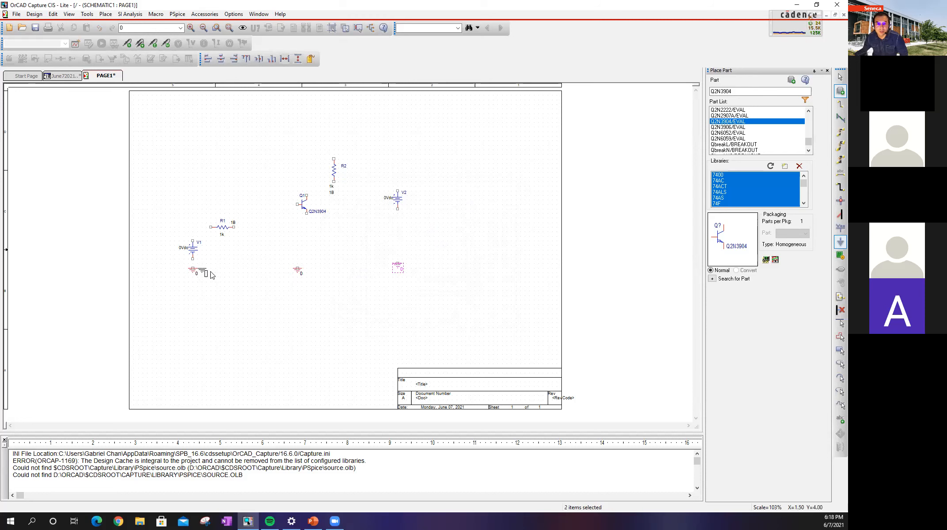
key("Escape")
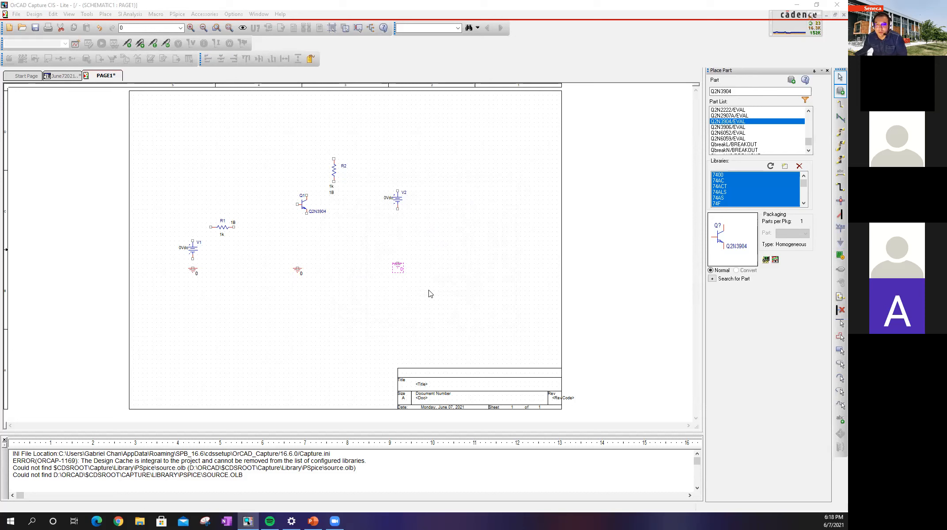
Move source V1 slightly up, away from the ground symbol beneath it.
left_click(193, 253)
mouse_move(192, 252)
left_mouse_down()
mouse_move(203, 239)
mouse_move(196, 243)
left_mouse_up()
left_click(265, 278)
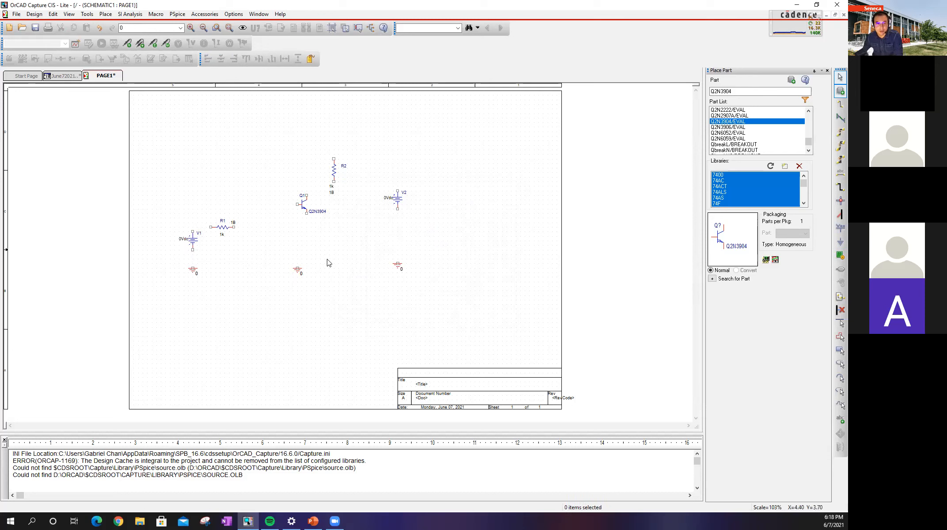
Move R1 level with Q1's base, V1 and its ground below R1's left end, and the middle ground under the emitter.
scroll(352, 258, "up", 1, "ctrl")
scroll(350, 270, "up", 3)
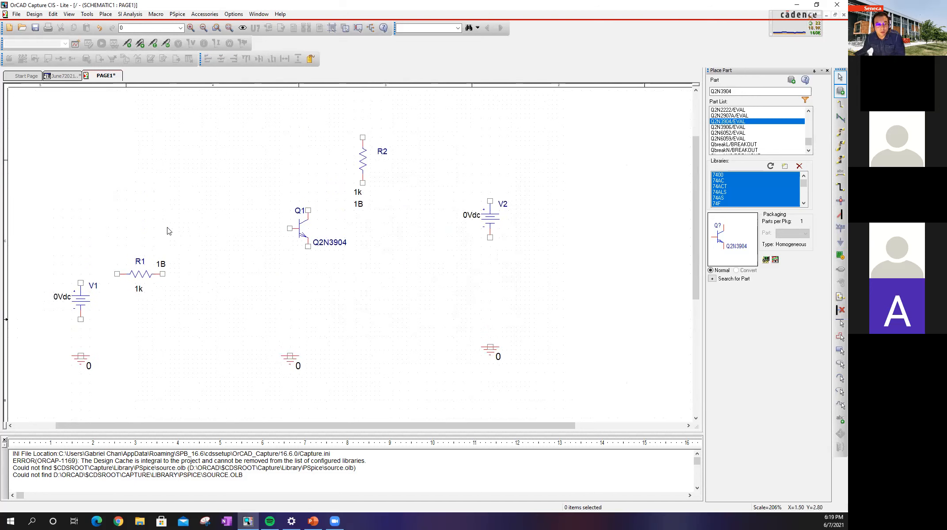
left_click_drag(141, 276, 231, 231)
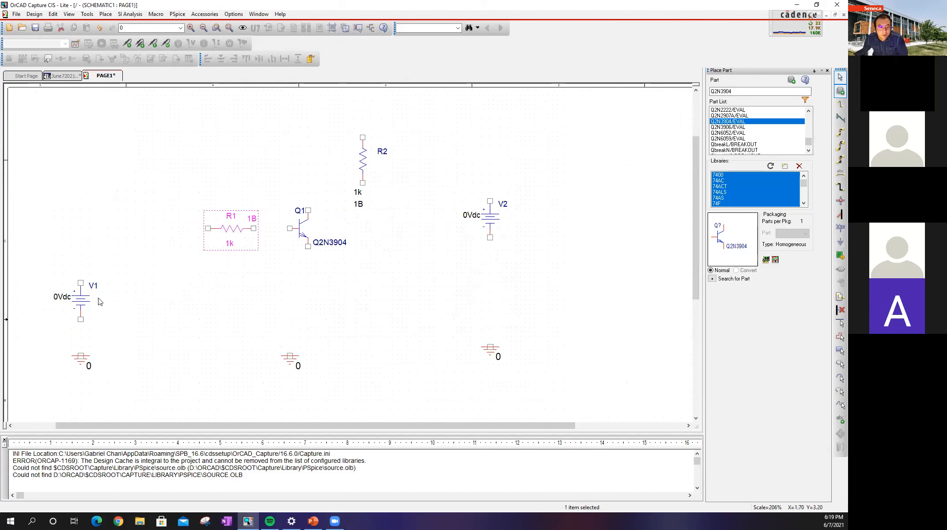
left_click_drag(80, 298, 181, 271)
left_click_drag(80, 355, 181, 328)
left_click_drag(292, 360, 310, 328)
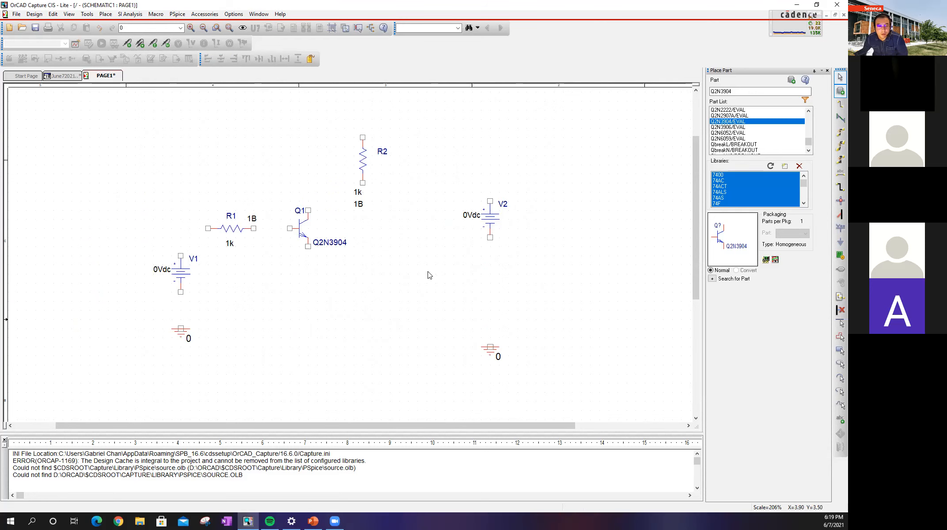
Move source V2 and its ground symbol closer to R2 and the transistor.
left_click_drag(492, 221, 437, 212)
left_click_drag(489, 351, 408, 324)
left_click(469, 317)
Wire V1's negative terminal to the ground below it and its positive terminal to R1's left end.
scroll(479, 299, "up", 1, "ctrl")
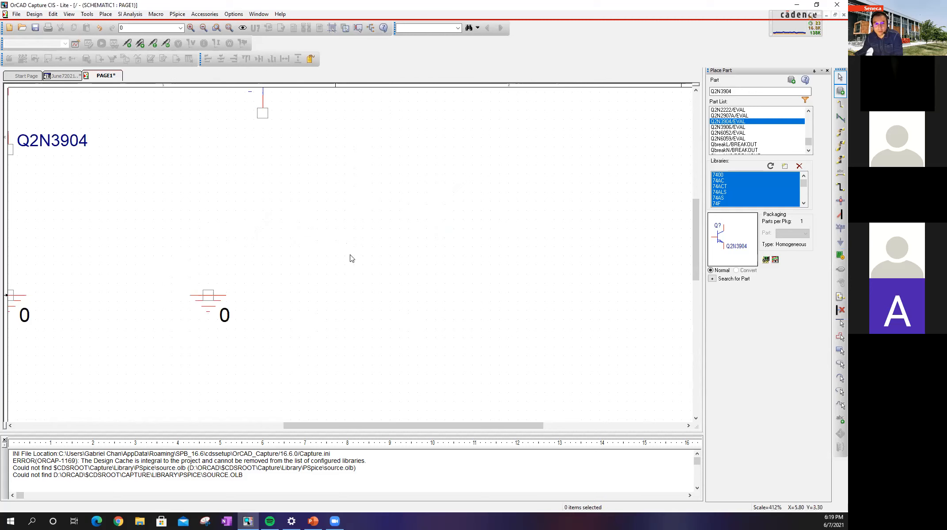
scroll(351, 259, "down", 1, "ctrl")
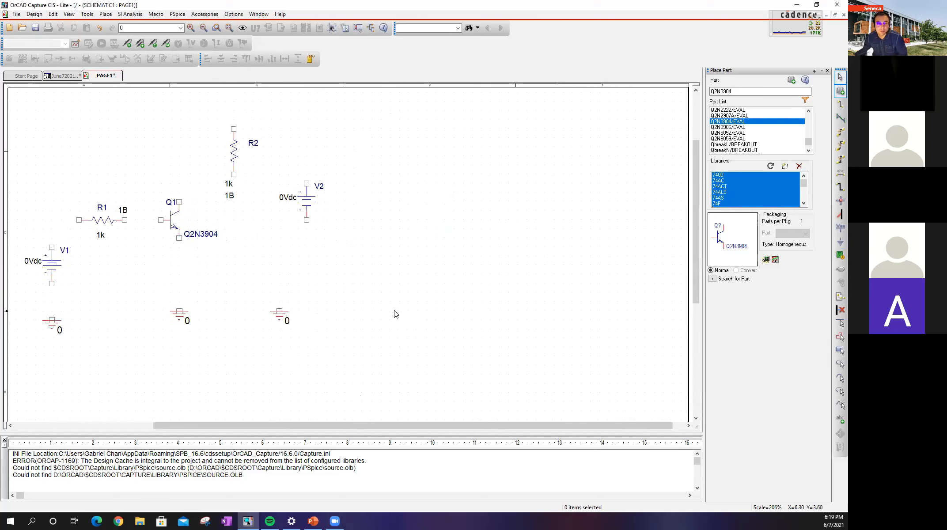
scroll(402, 312, "up", 1)
left_click_drag(381, 425, 348, 425)
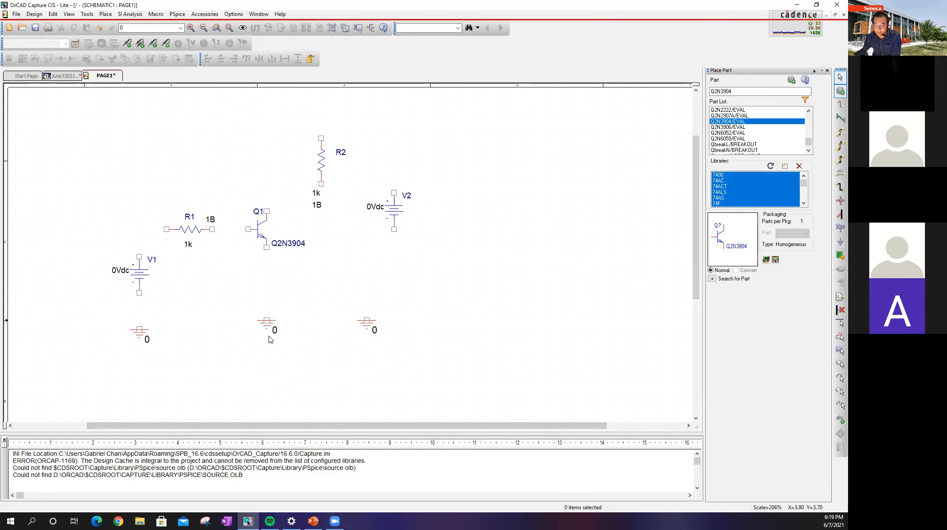
key("w")
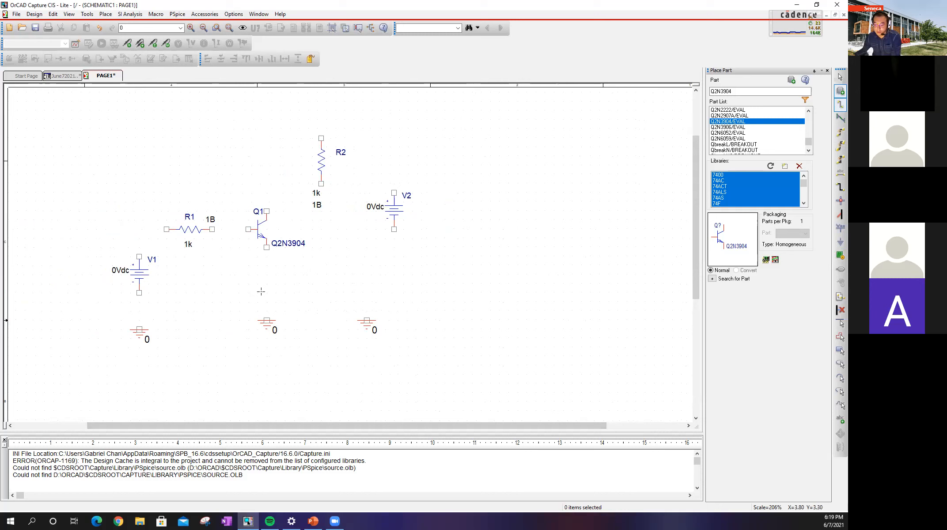
key("Escape")
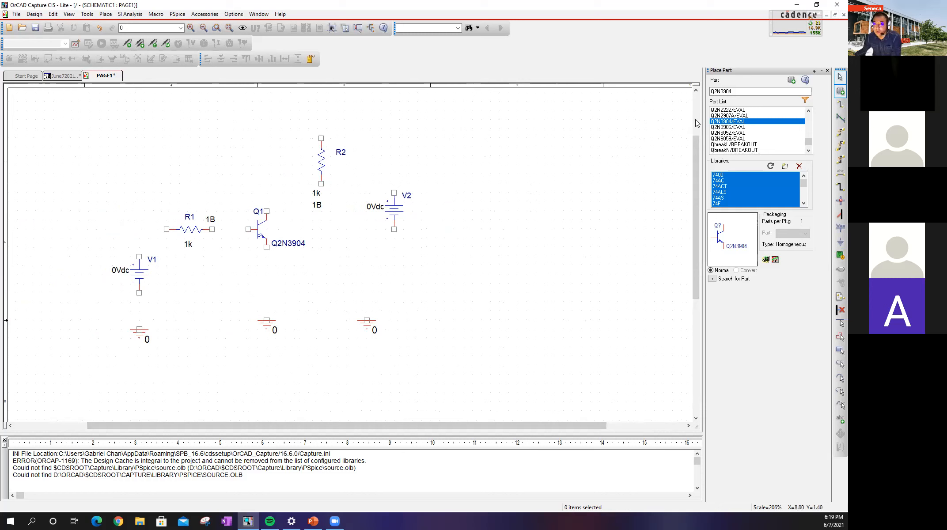
left_click(836, 108)
left_click(139, 291)
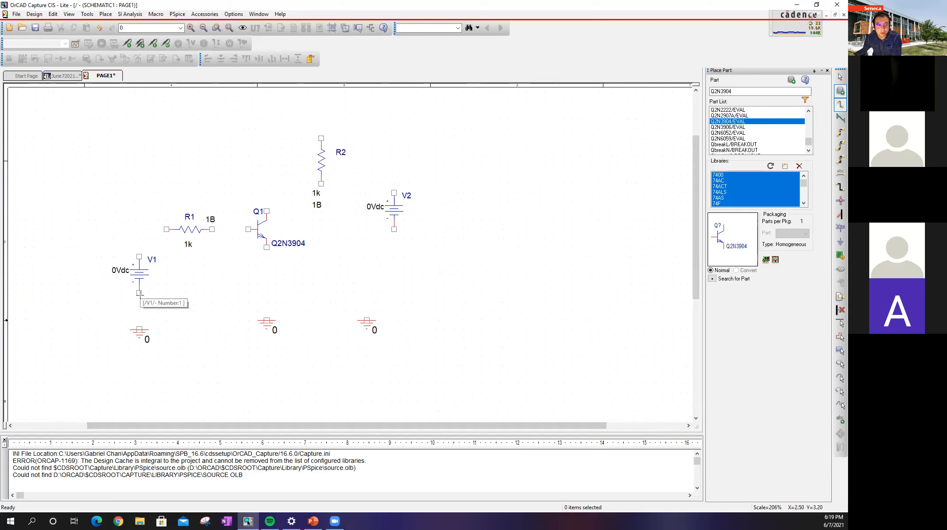
left_click(139, 328)
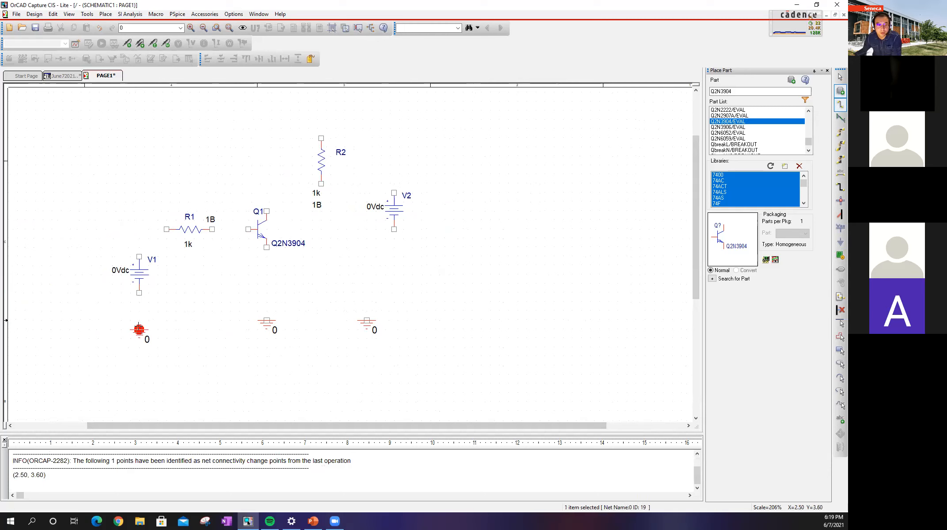
left_click(139, 256)
left_click(165, 230)
left_click(164, 230)
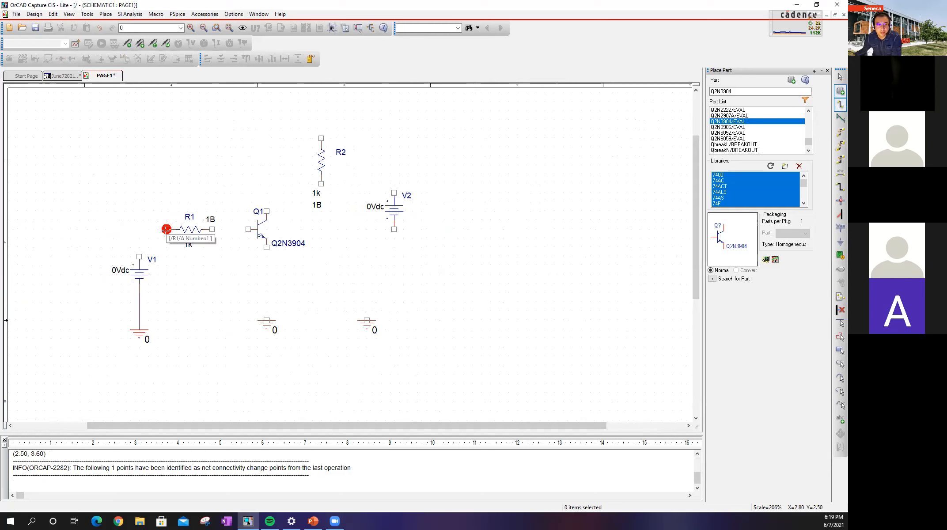
Wire R1's right end to Q1's base and Q1's emitter to the middle ground.
left_click(212, 229)
left_click(249, 229)
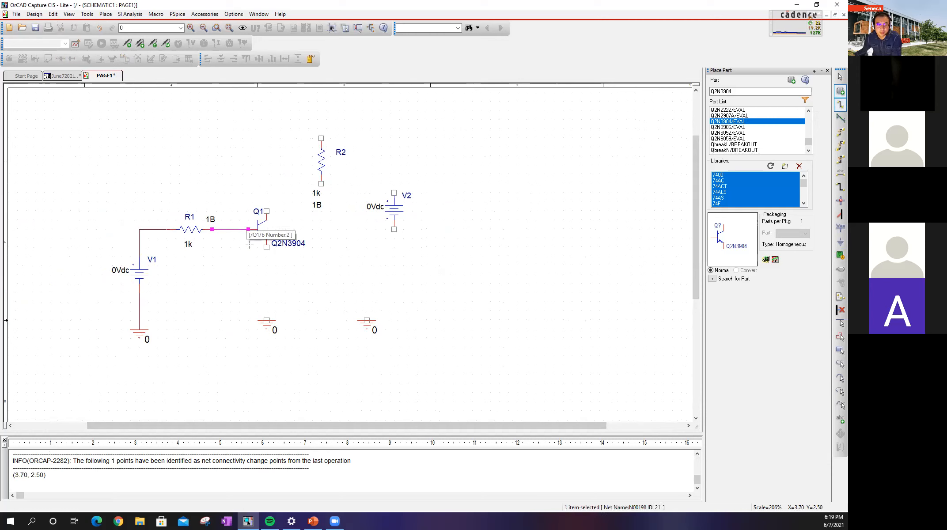
left_click(267, 247)
left_click(266, 320)
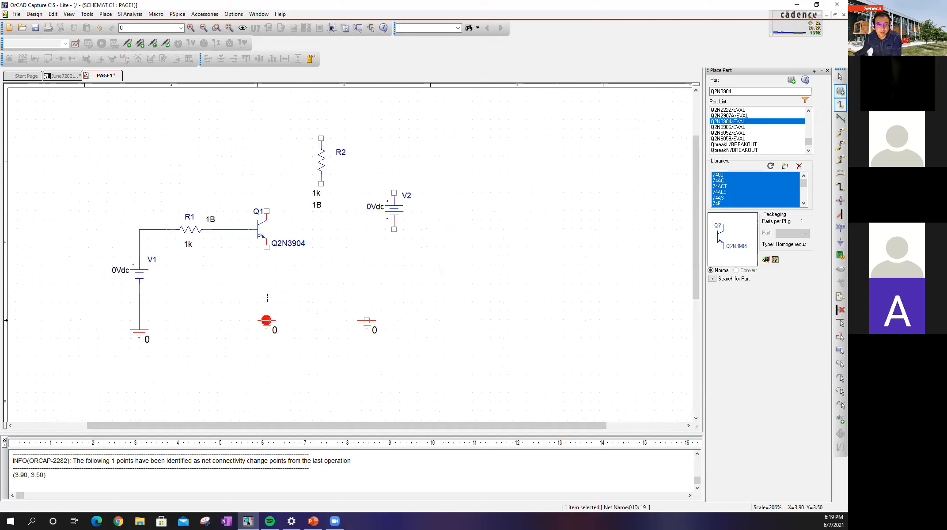
Wire Q1's collector to R2's lower end and R2's upper end to V2's positive terminal.
left_click(266, 211)
left_click(321, 184)
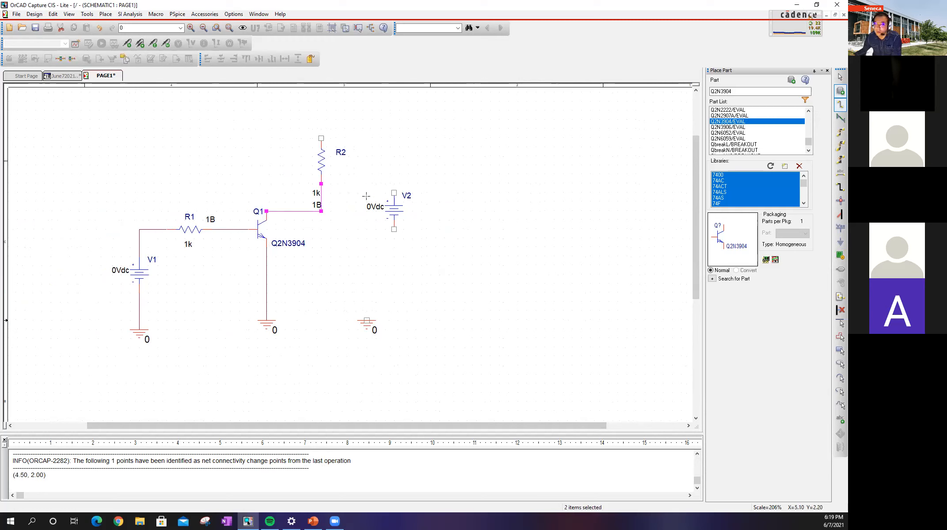
left_click(321, 138)
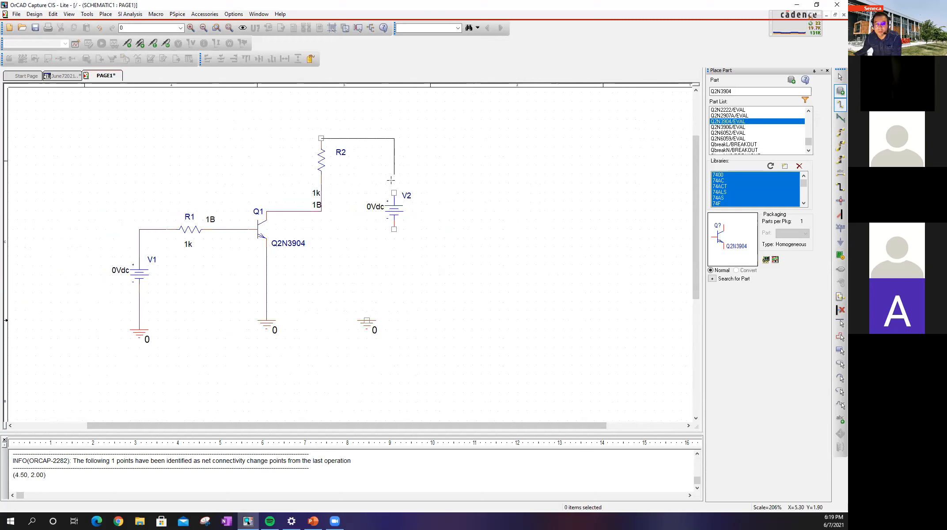
left_click(394, 193)
Wire V2's negative terminal to its ground and move that ground symbol directly beneath V2.
left_click(394, 229)
left_click(367, 320)
key("Escape")
left_click_drag(366, 329, 397, 320)
left_click(415, 302)
left_click(393, 271)
left_click(439, 272)
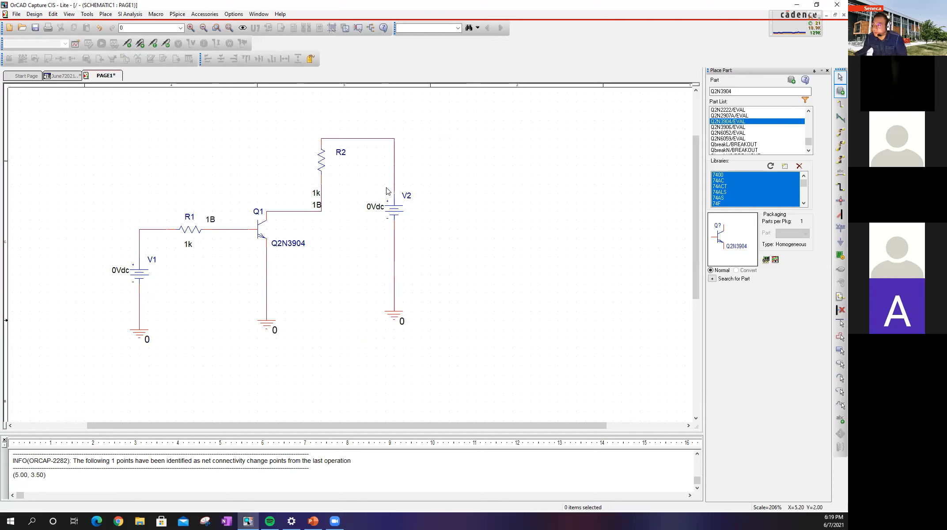
Move R2's 1k value and 1B label to the right of the resistor, below its reference name.
left_click(316, 194)
left_click_drag(334, 180, 344, 162)
left_click_drag(318, 208, 342, 181)
left_click(315, 208)
left_click(346, 210)
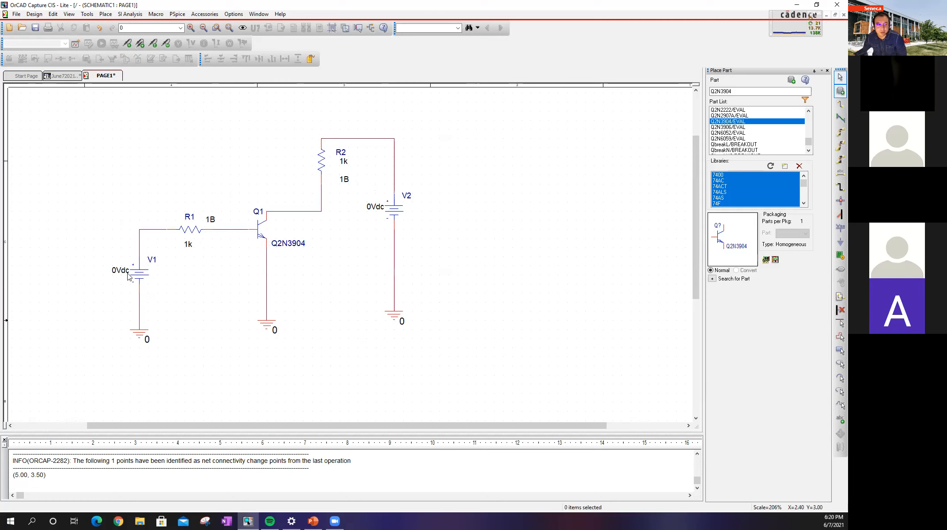
Set V1's DC voltage to 3.3Vdc.
double_click(116, 273)
left_click(367, 215)
type("3.3")
left_click(387, 322)
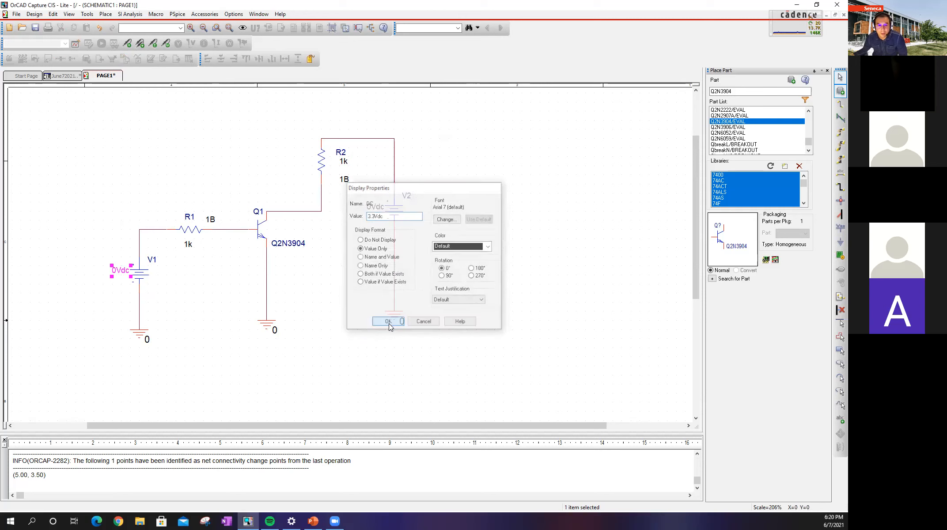
Set R1's resistance to 10k.
double_click(188, 242)
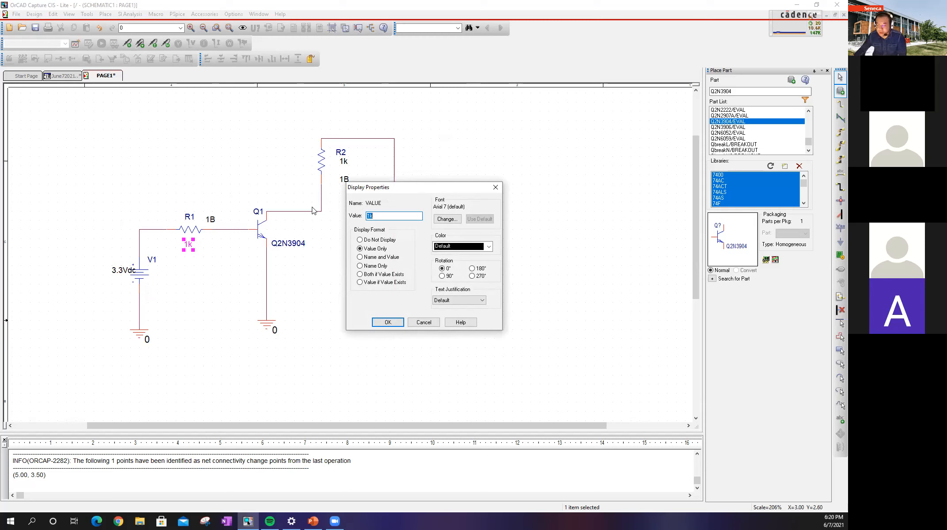
type("10")
left_click(388, 323)
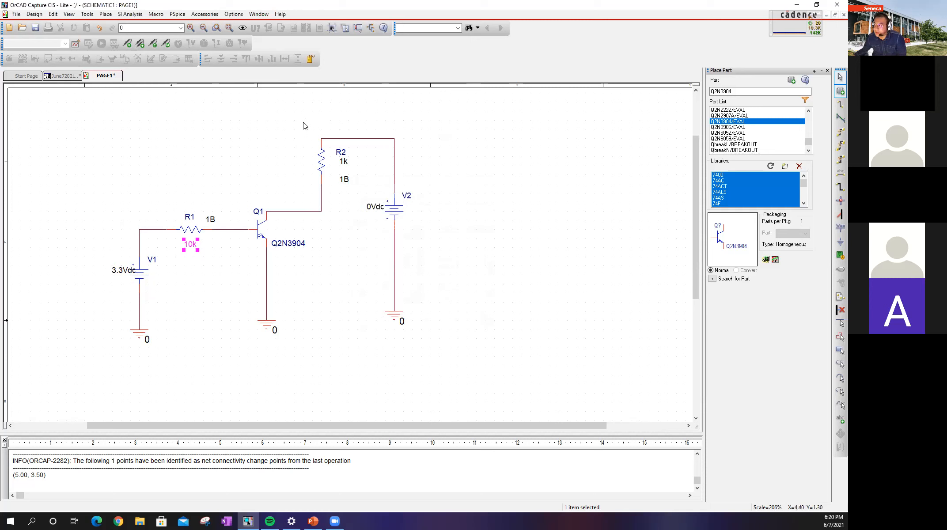
Move R2 directly above Q1's collector and shift V2 up and to the left, closer to R2.
left_click(323, 167)
left_click_drag(323, 167, 268, 167)
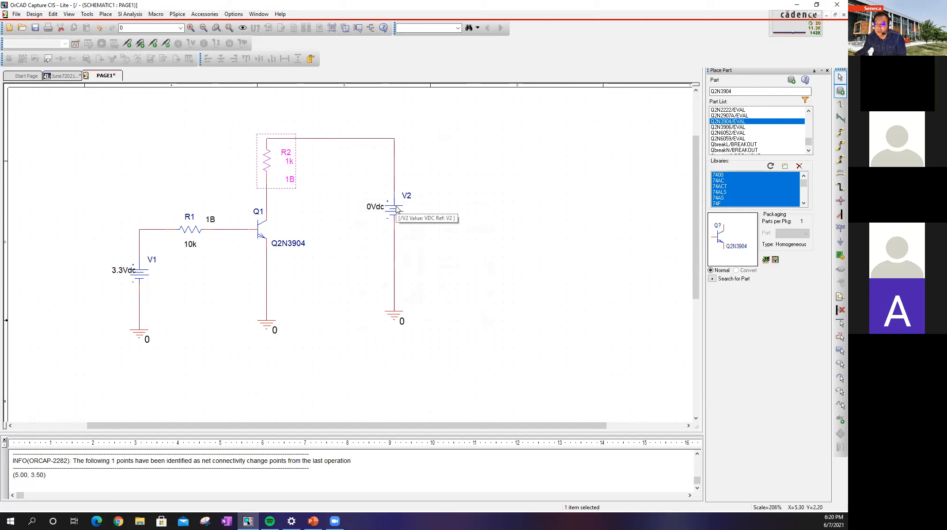
left_click_drag(396, 209, 378, 181)
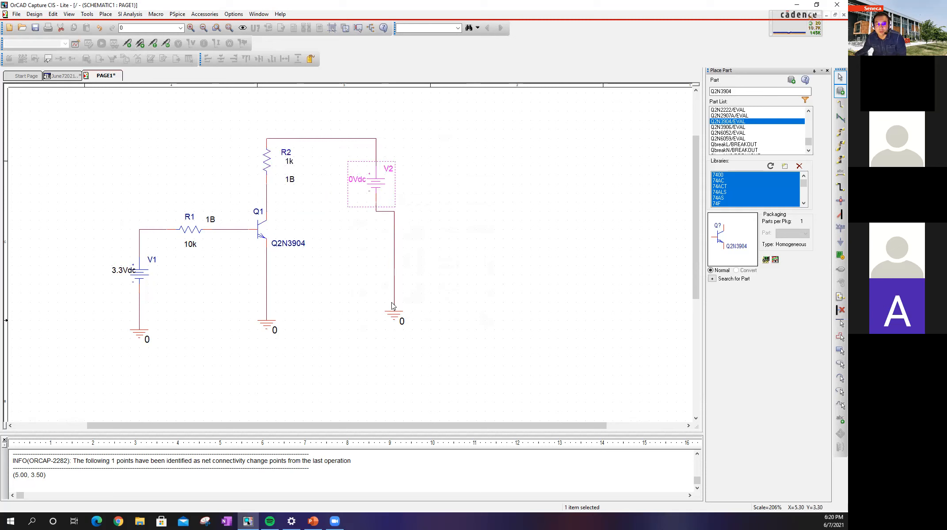
Place V2's ground straight below V2 and raise V1's ground, aligning both with the middle ground.
left_click_drag(396, 321, 375, 326)
left_click_drag(138, 329, 143, 329)
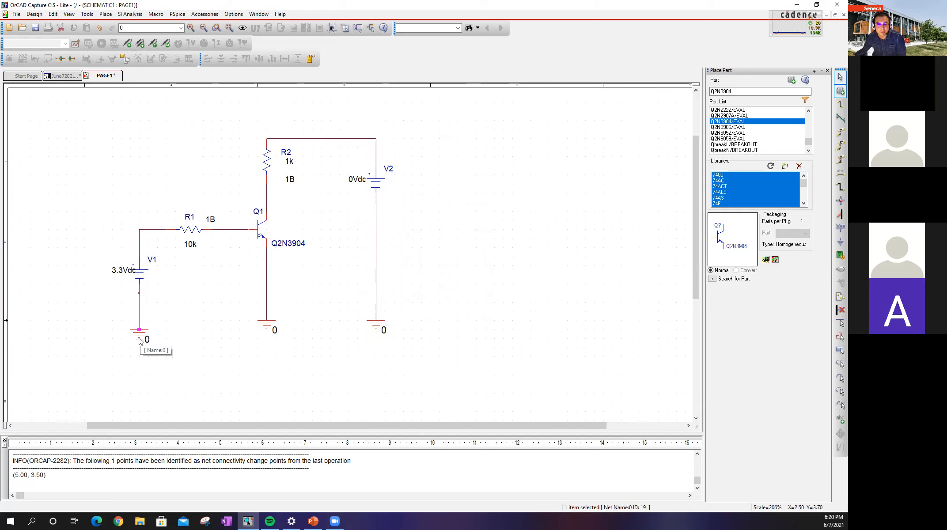
left_click(191, 331)
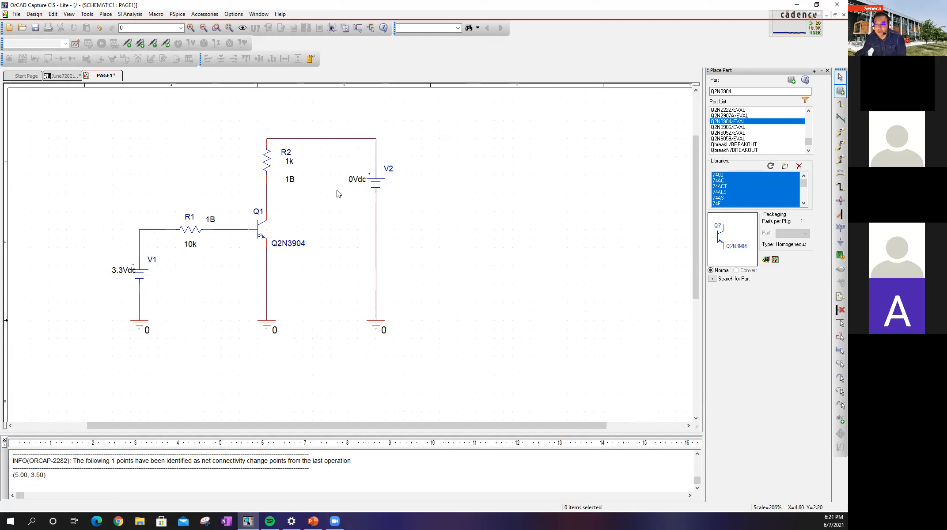
Set V2's DC voltage to 12Vdc.
double_click(358, 179)
left_click(367, 215)
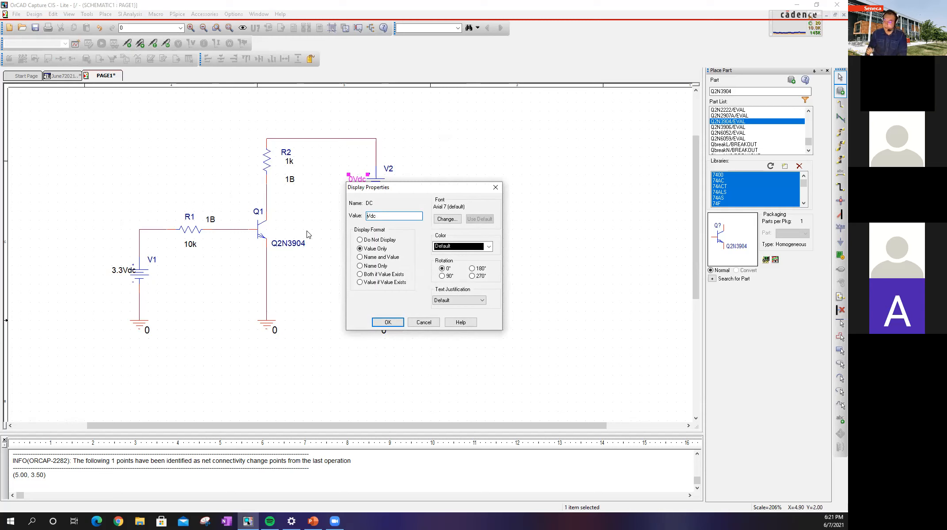
type("12")
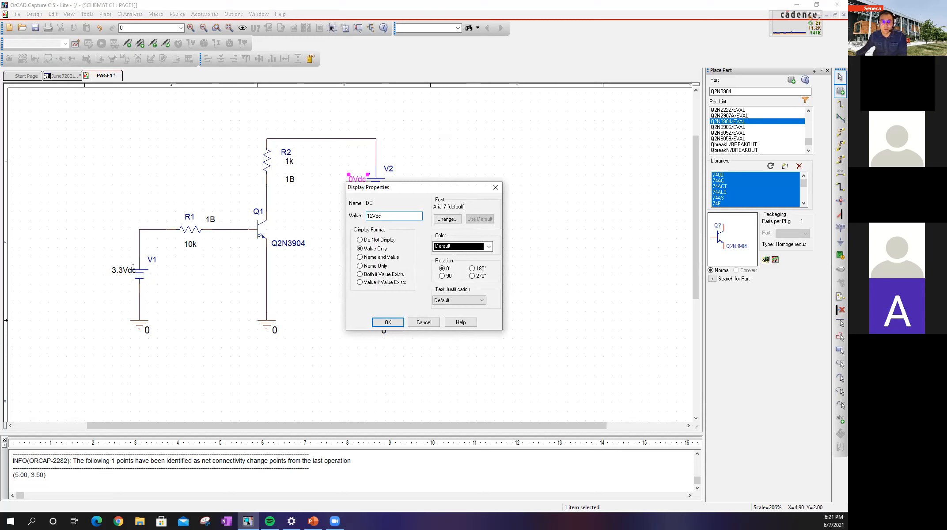
left_click(387, 323)
left_click(443, 290)
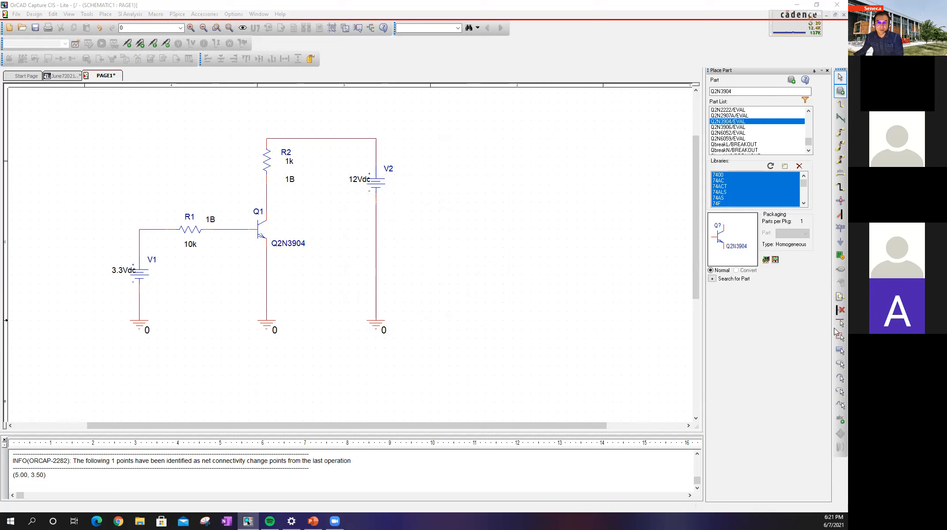
left_click(617, 313)
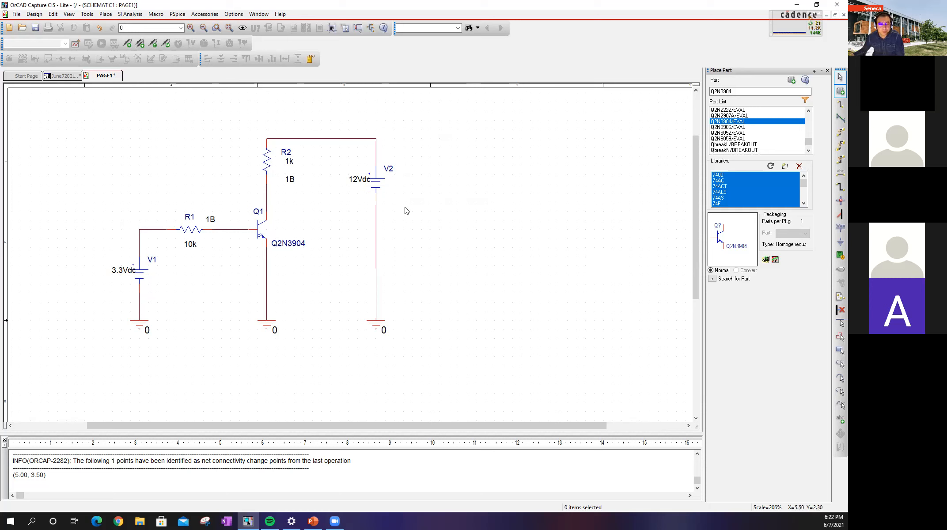
Move V2 straight down along its vertical wire, level with Q1, keeping its ground in place.
left_click_drag(372, 184, 373, 230)
left_click(383, 316)
left_click(375, 329)
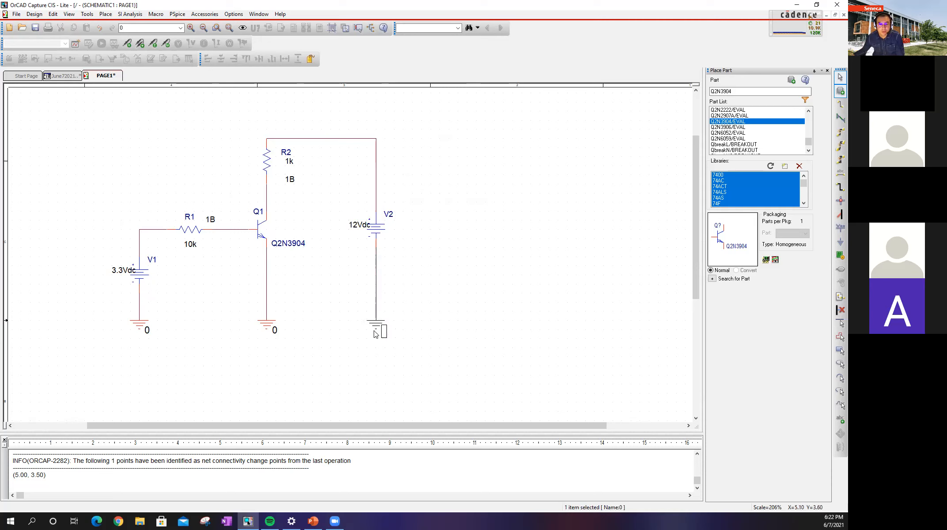
left_click(460, 289)
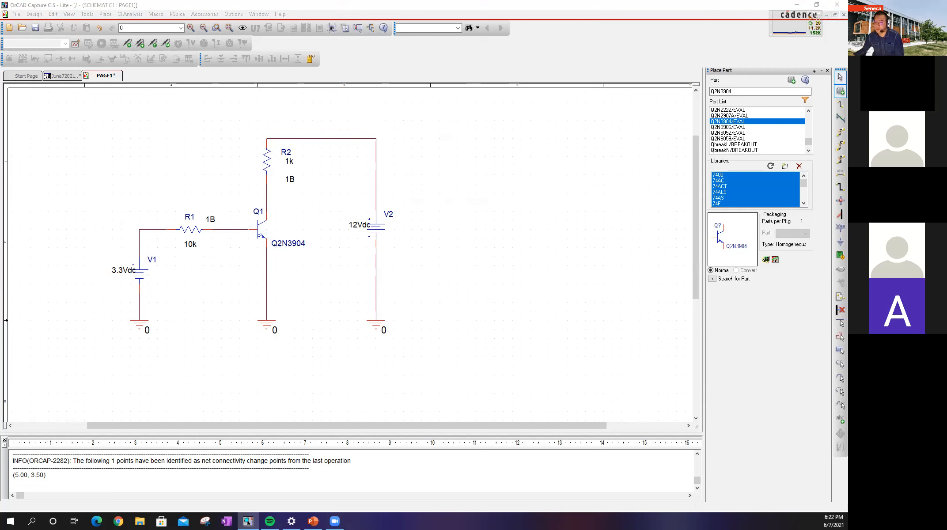
Switch to the PowerPoint workshop presentation and show the CMOS slide to review its logic levels.
key("alt+Tab")
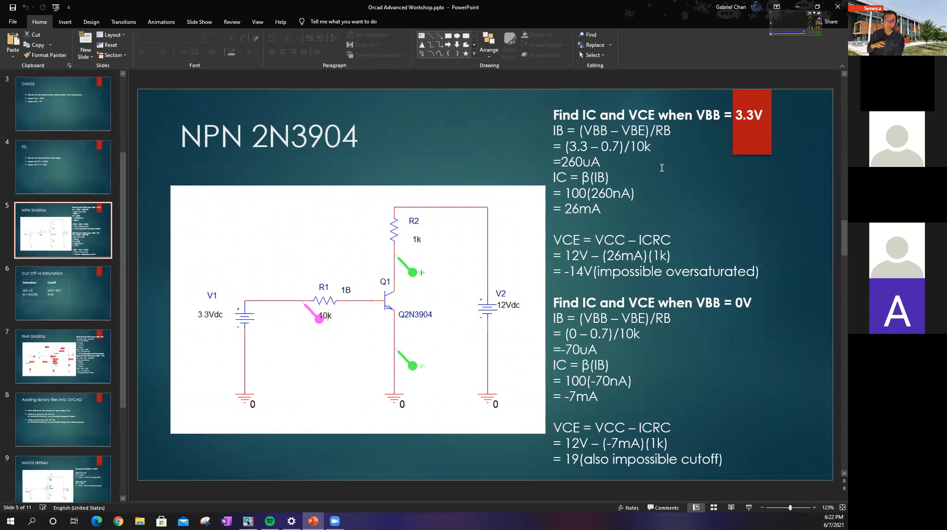
left_click(40, 114)
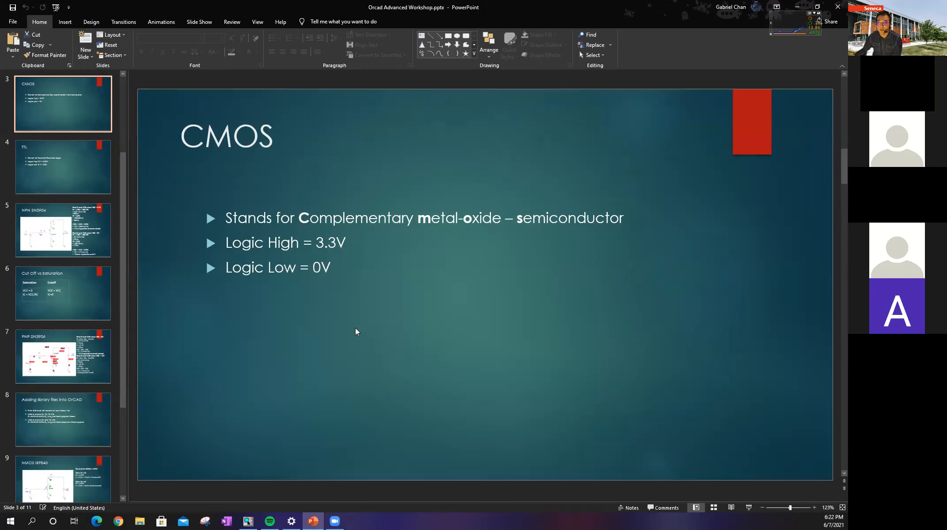
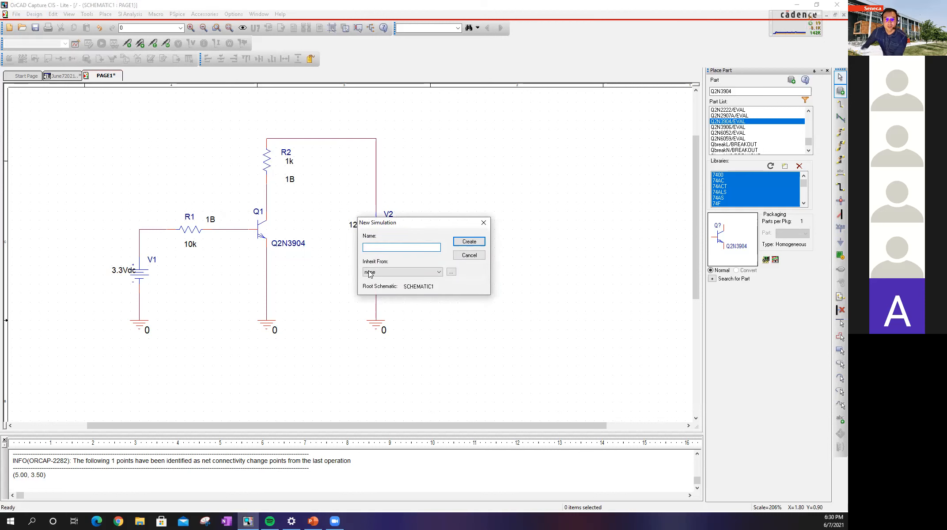
Create a new simulation profile named biaspoint that inherits from none.
type("biasp")
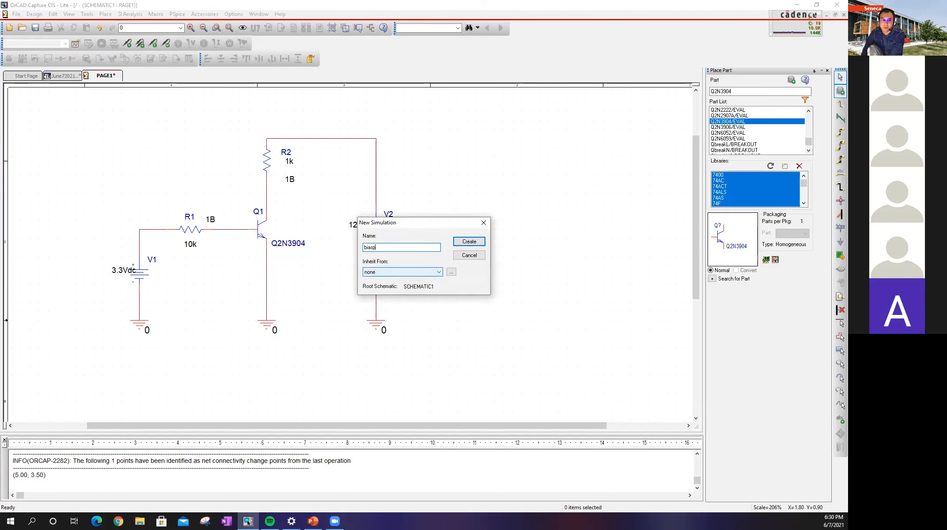
type("oint")
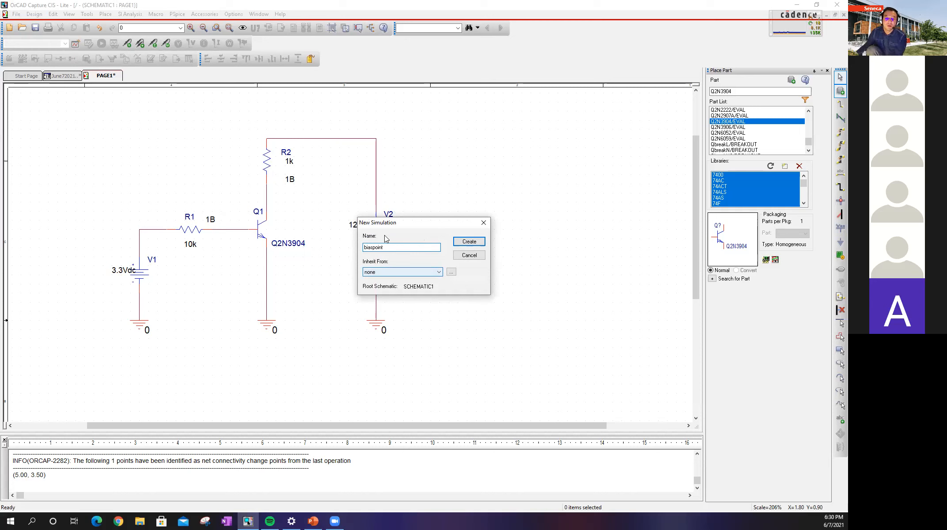
left_click(460, 244)
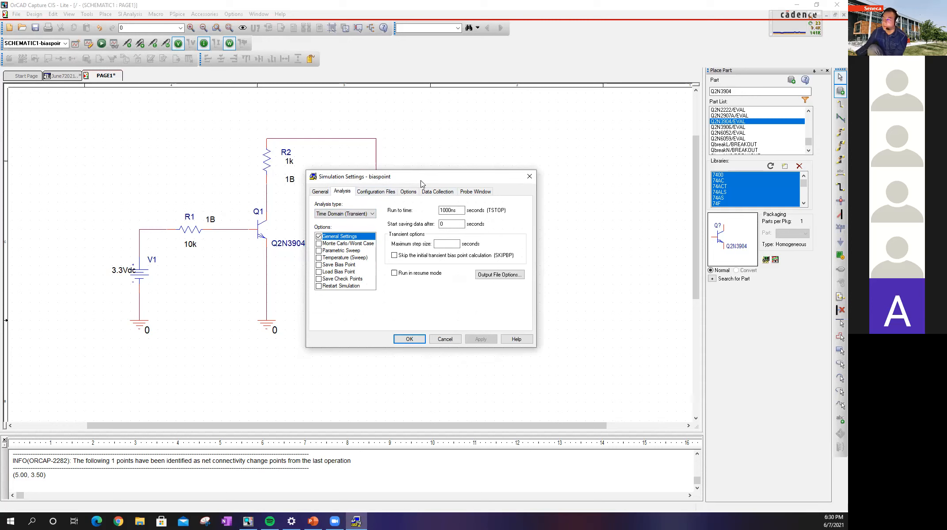
Set the biaspoint profile's analysis type to Bias Point and run the PSpice simulation.
left_click_drag(420, 181, 421, 183)
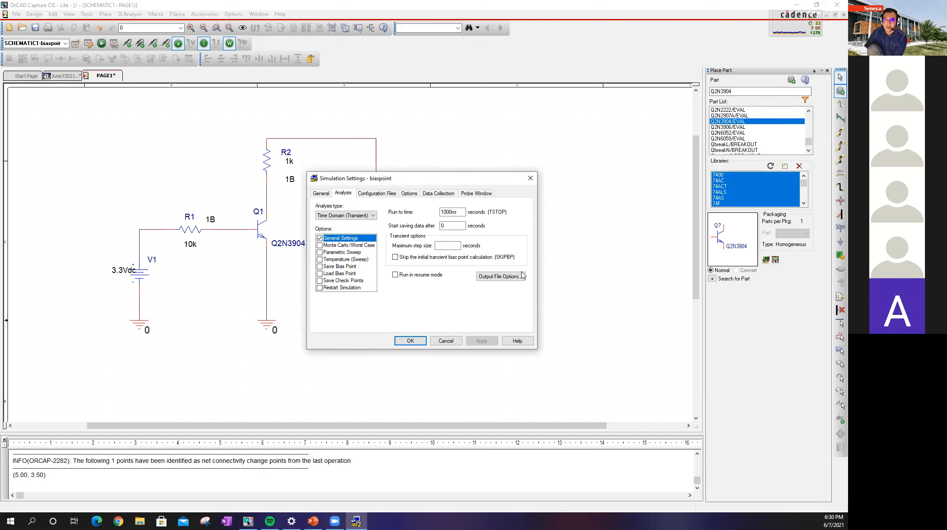
left_click(374, 216)
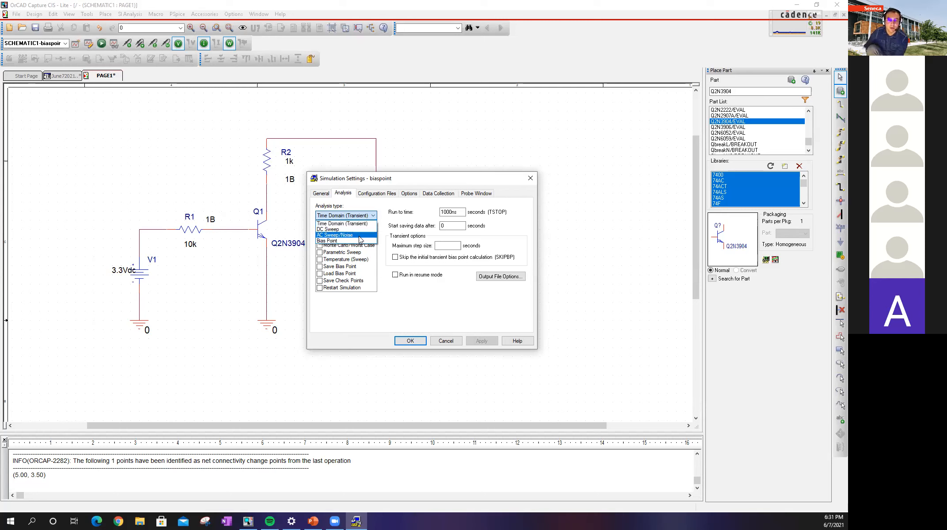
left_click(346, 241)
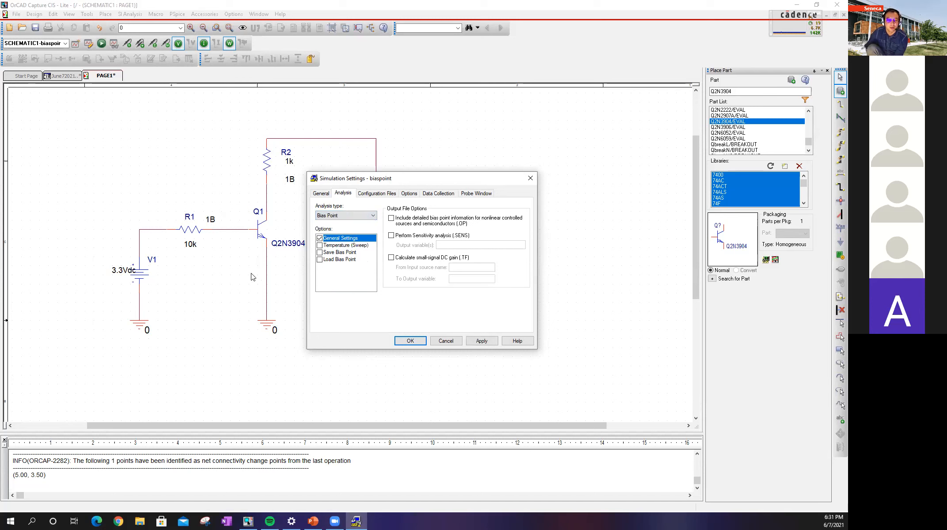
left_click_drag(393, 177, 583, 185)
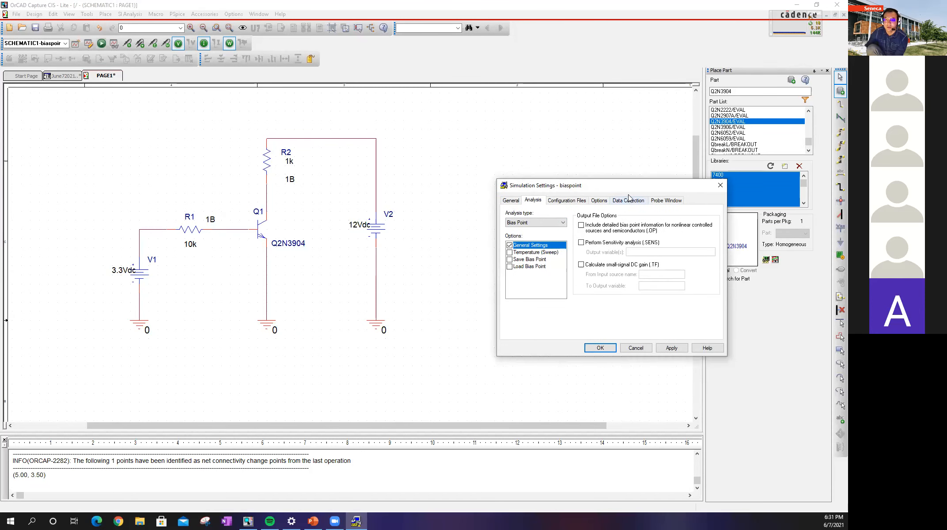
left_click_drag(646, 187, 598, 176)
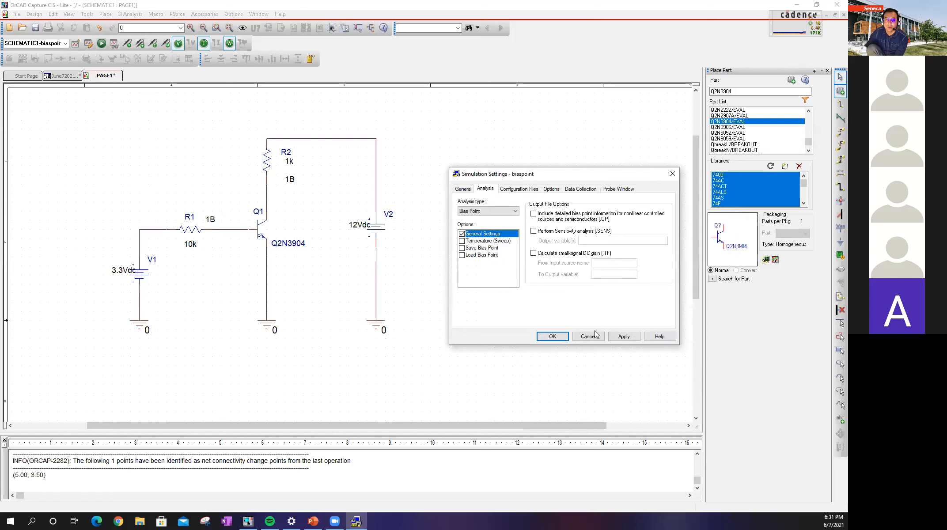
left_click(553, 337)
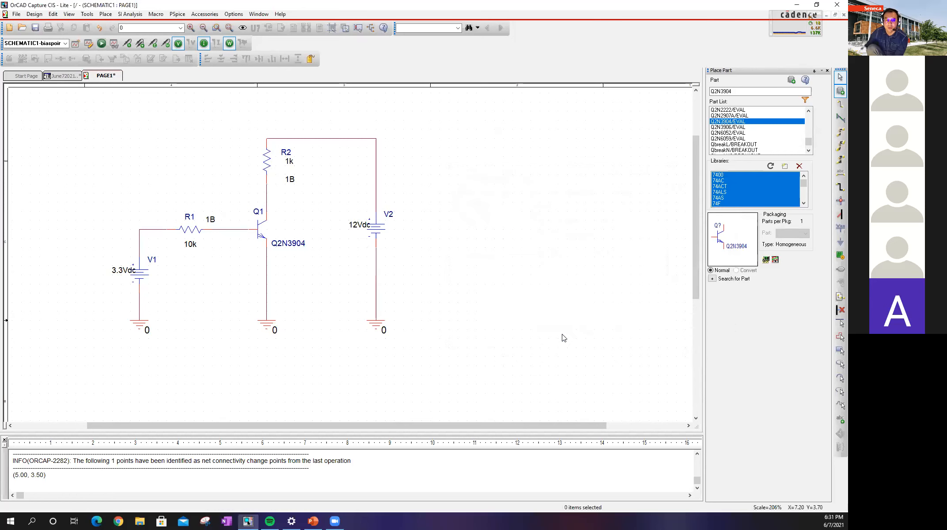
left_click(101, 44)
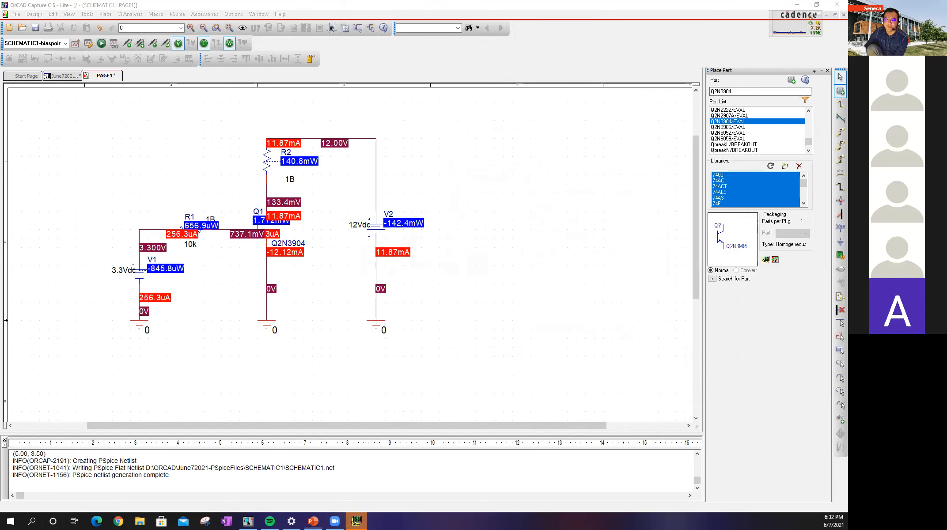
Bring the PowerPoint NPN 2N3904 slide beside the schematic and compare its VBB = 3.3V calculations with the simulated bias values.
key("alt+Tab")
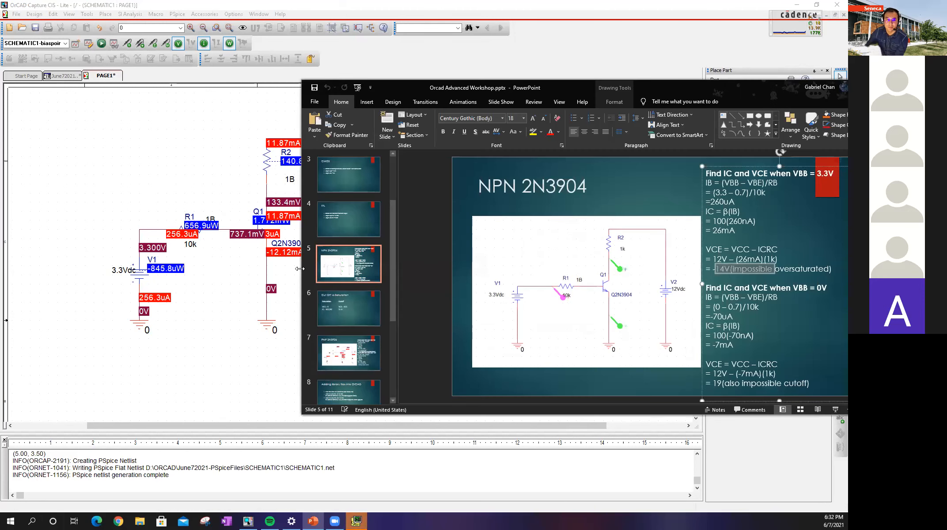
left_click_drag(300, 268, 491, 268)
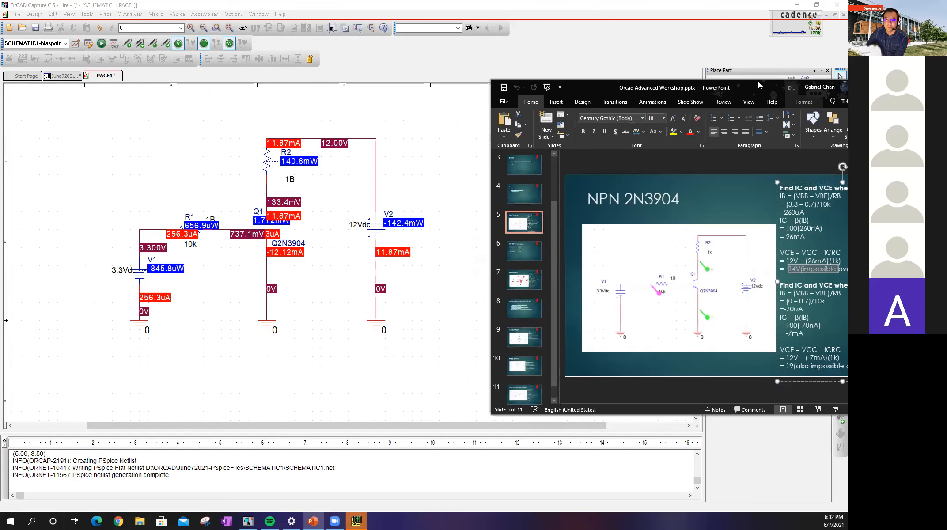
left_click_drag(758, 81, 666, 63)
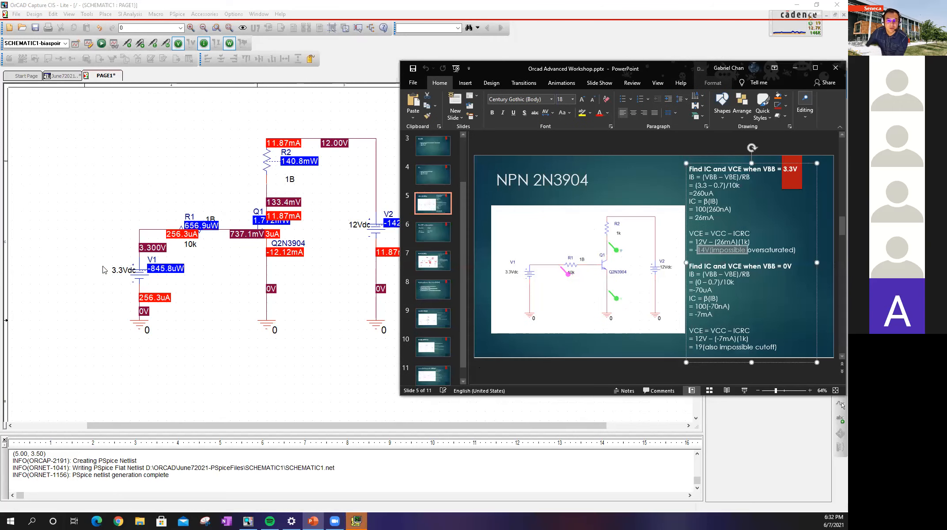
double_click(709, 217)
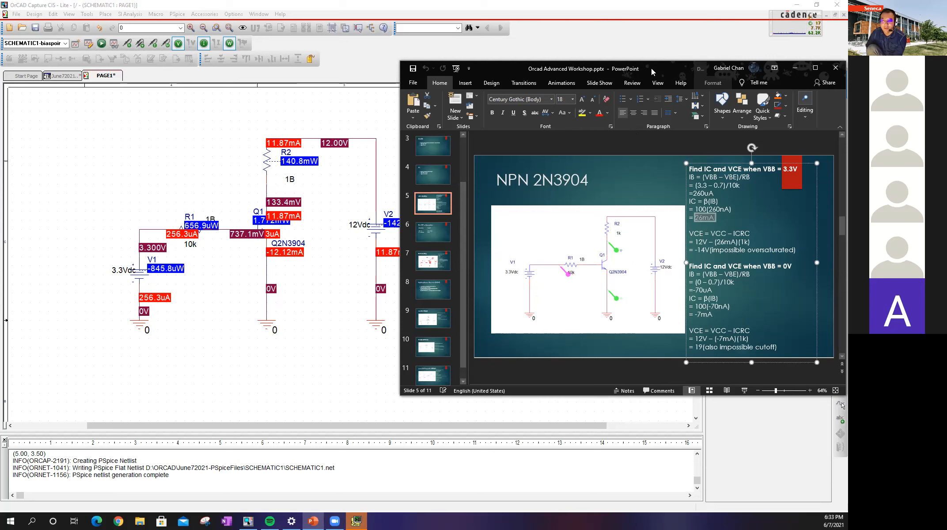
left_click_drag(652, 73, 848, 73)
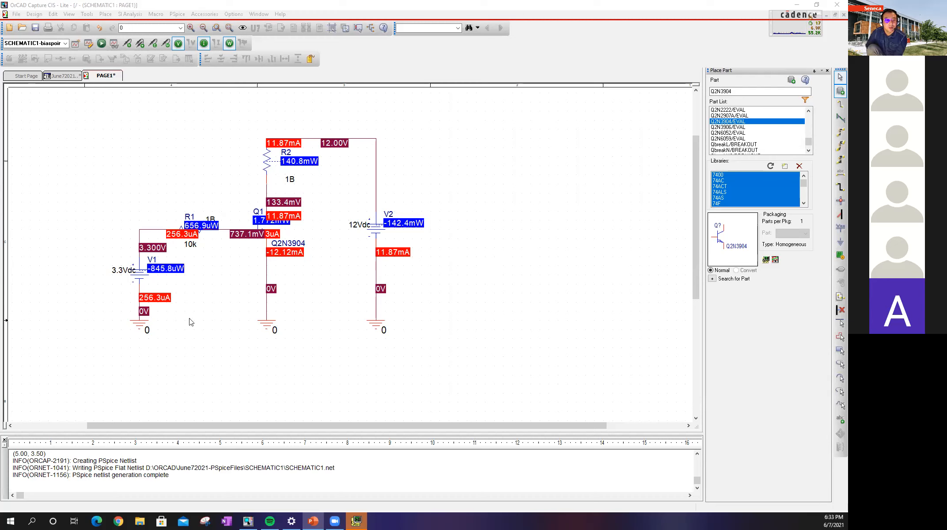
Set V1's DC voltage to 0Vdc and rerun the bias point simulation.
double_click(119, 271)
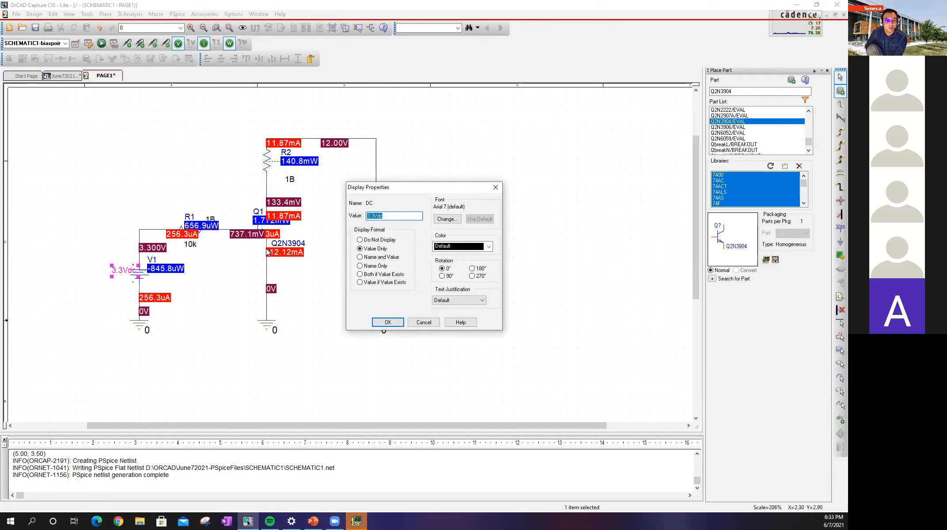
left_click(374, 216)
key("BackSpace")
key("BackSpace")
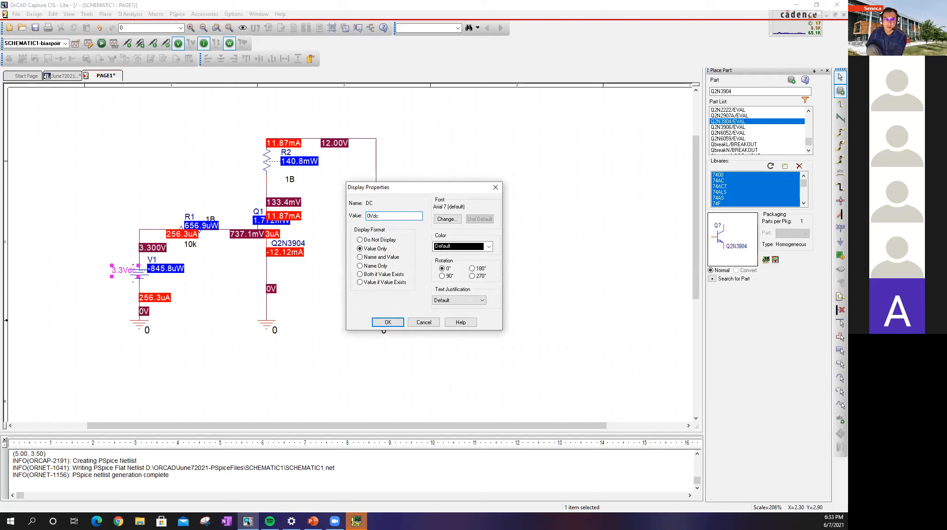
type("0")
left_click(384, 322)
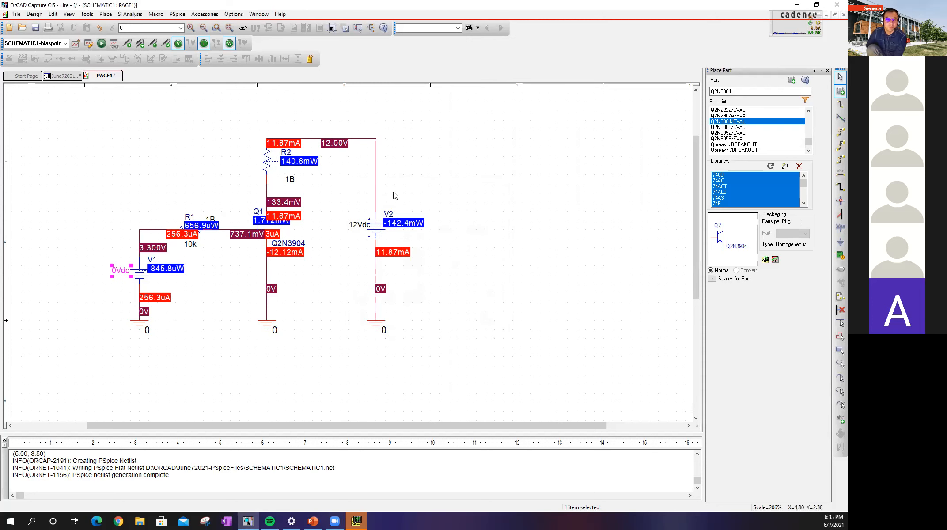
left_click(101, 43)
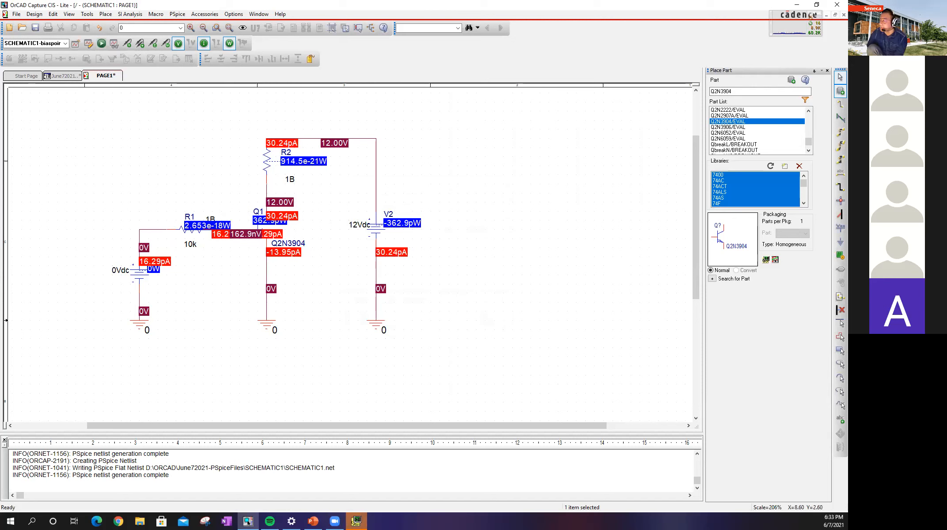
Switch to the PowerPoint slide and compare its base current calculation for VBB = 0V with the simulated currents.
key("alt+Tab")
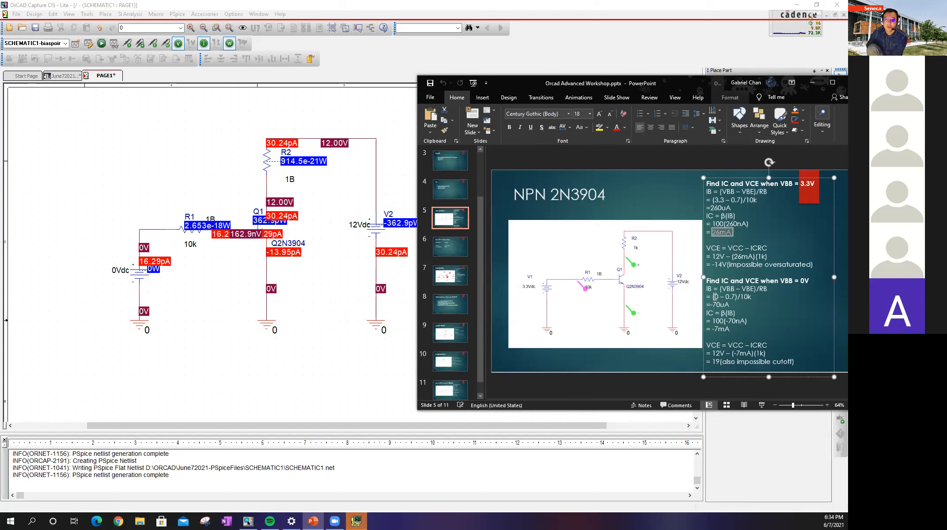
left_click_drag(731, 303, 712, 305)
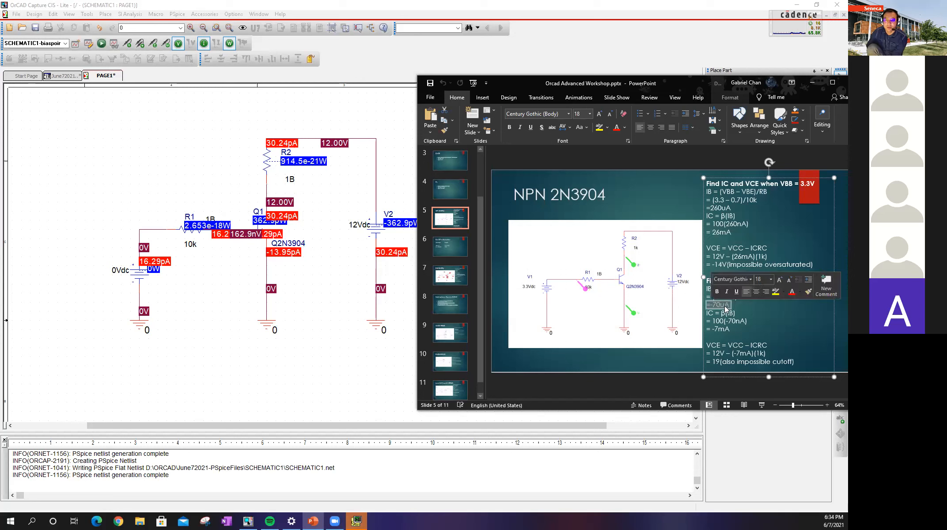
left_click(735, 308)
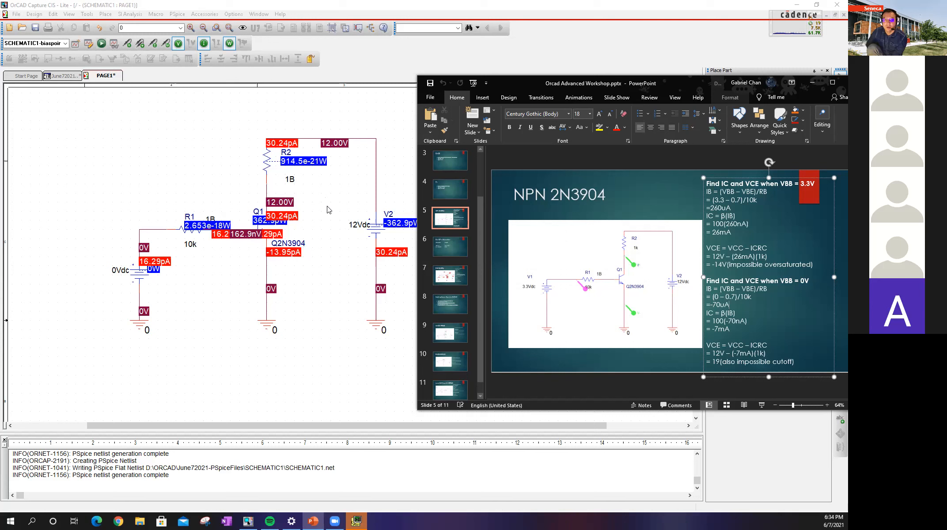
Hide the bias power values on the schematic and check the PowerPoint slide's VCE calculation for VBB = 0V against the simulation.
left_click(229, 43)
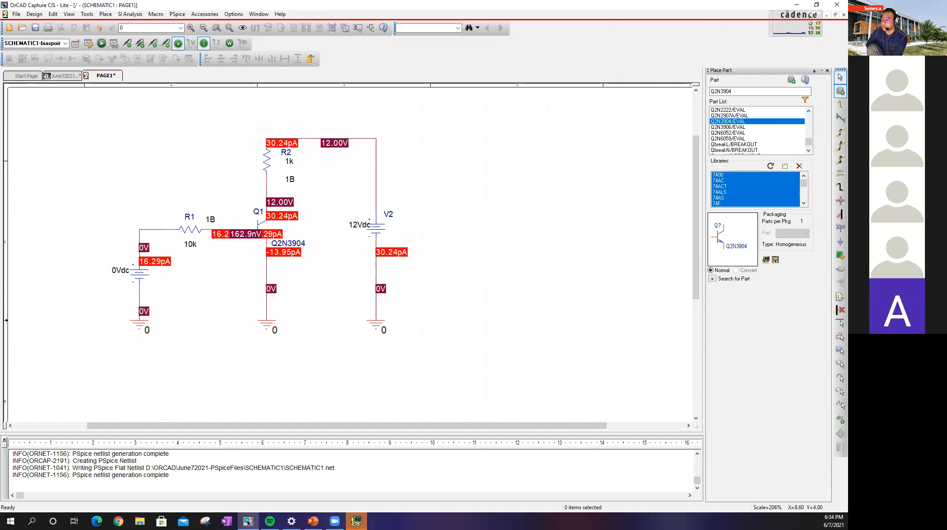
key("alt+Tab")
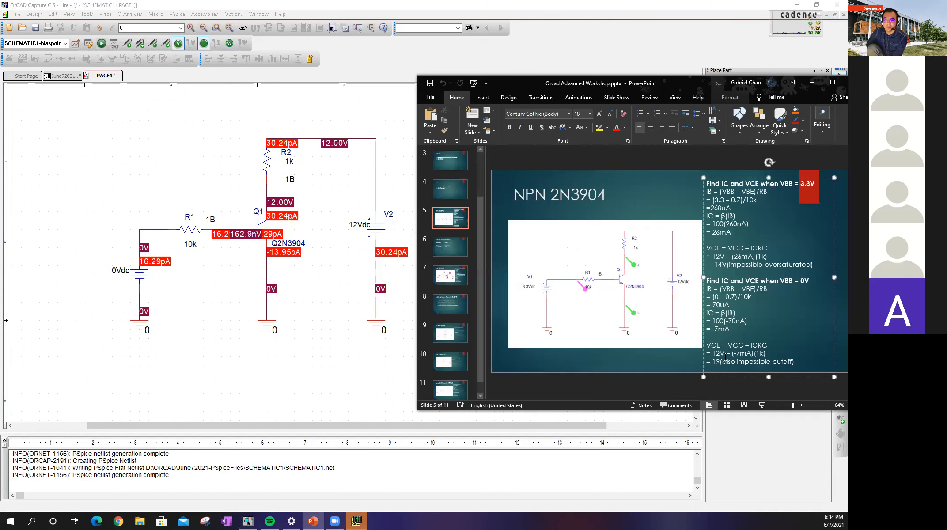
left_click_drag(720, 360, 715, 360)
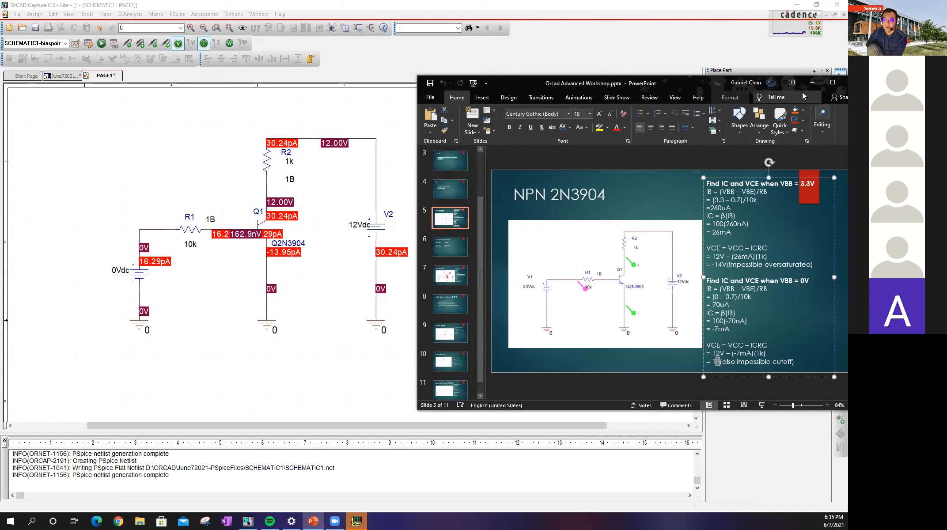
left_click(812, 83)
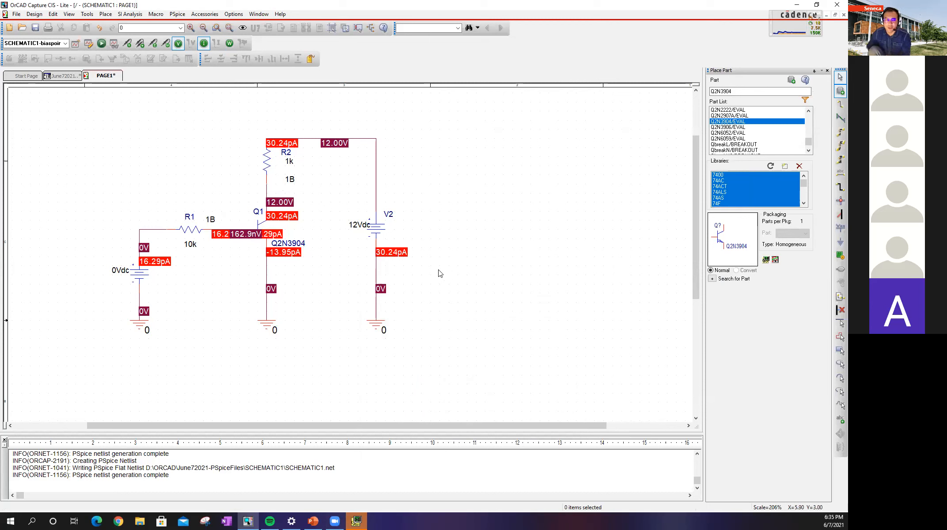
Create a new simulation profile named dcsweep and set its analysis type to DC Sweep.
left_click(76, 44)
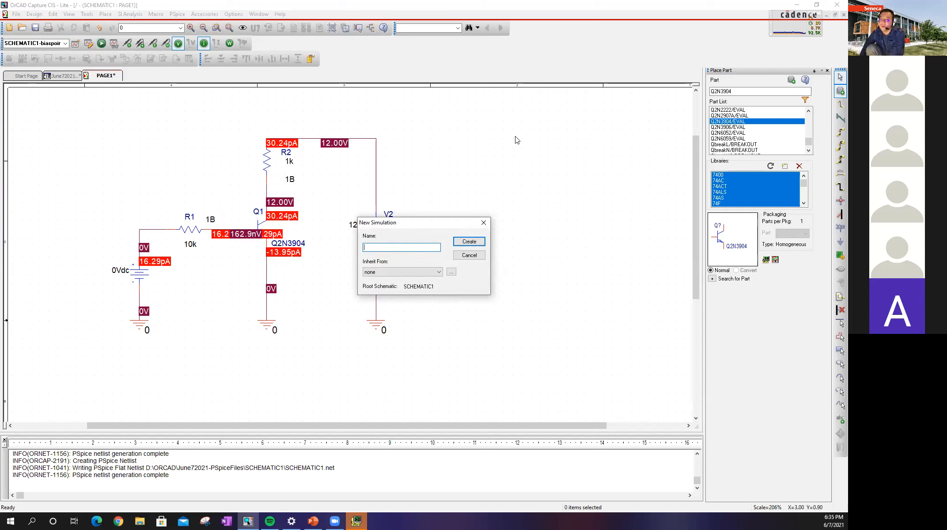
type("dcsweep")
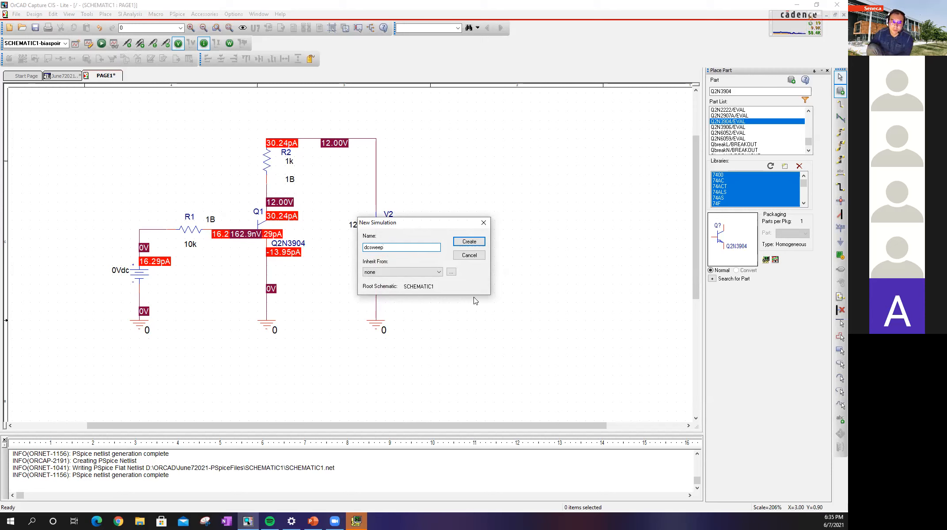
left_click(467, 244)
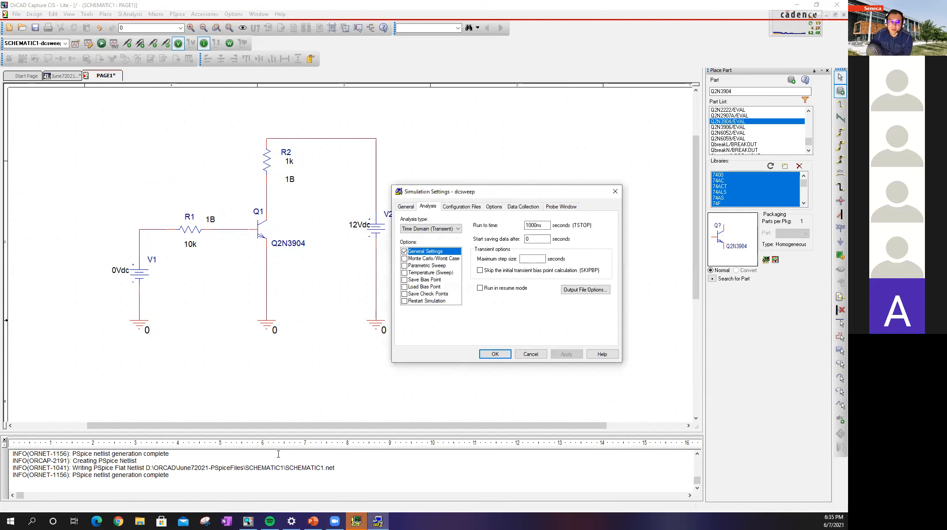
left_click(439, 229)
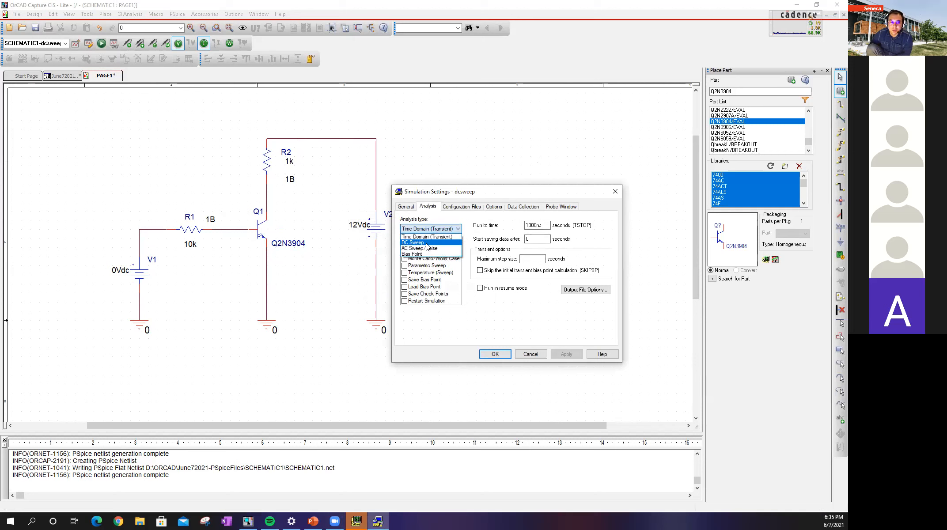
left_click(426, 242)
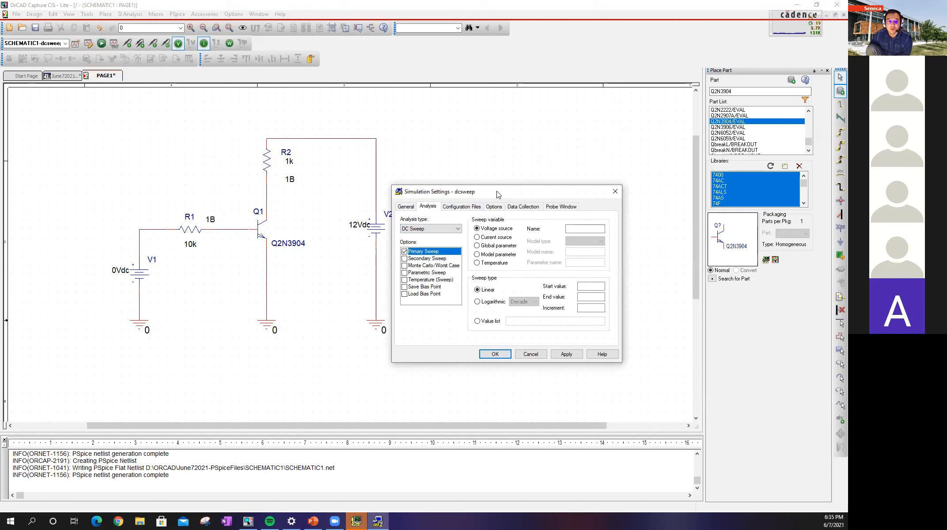
Set up a linear primary sweep of voltage source V1 from 0 to 5 with an increment of .5, and accept the settings.
left_click_drag(491, 194, 502, 194)
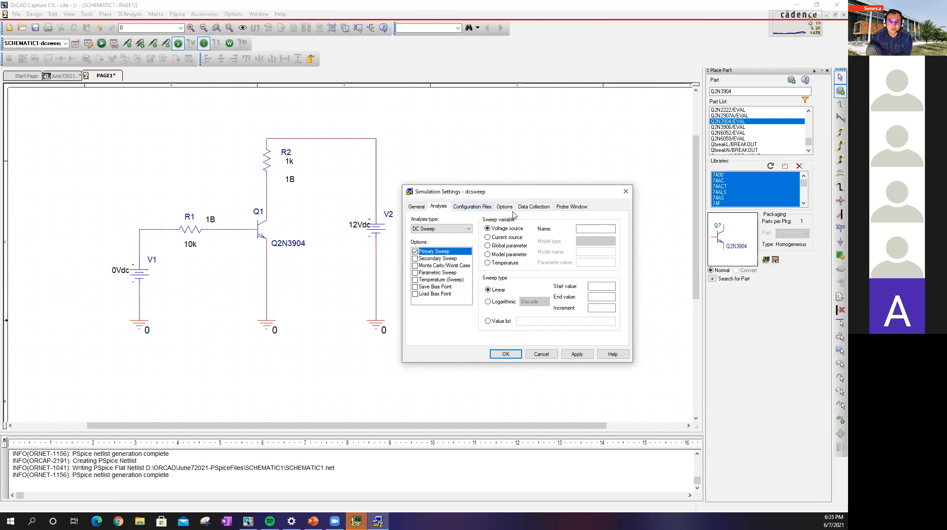
left_click(587, 228)
type("V1")
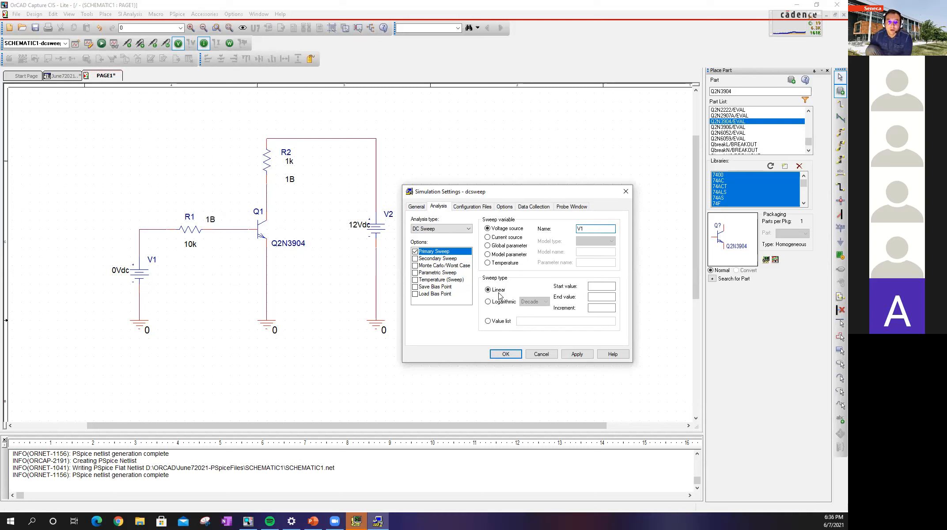
left_click(599, 286)
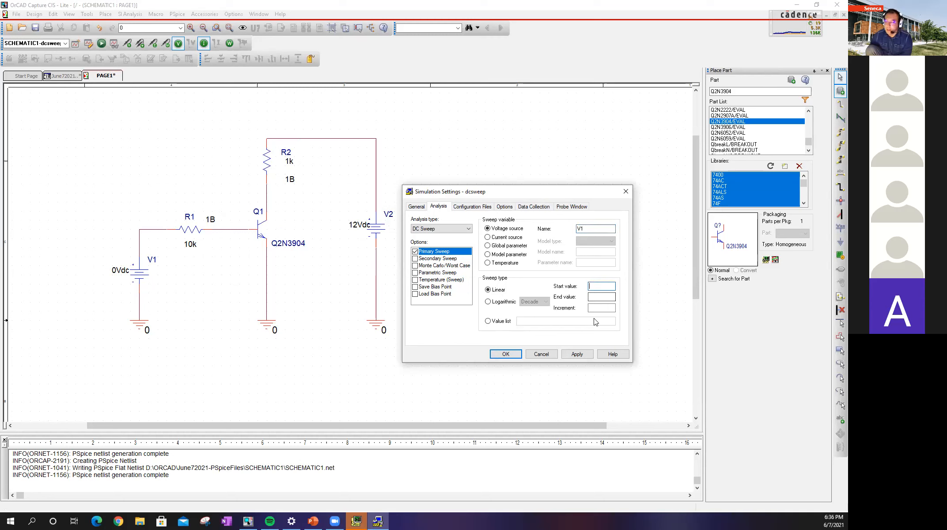
type("0")
left_click(605, 297)
type("5")
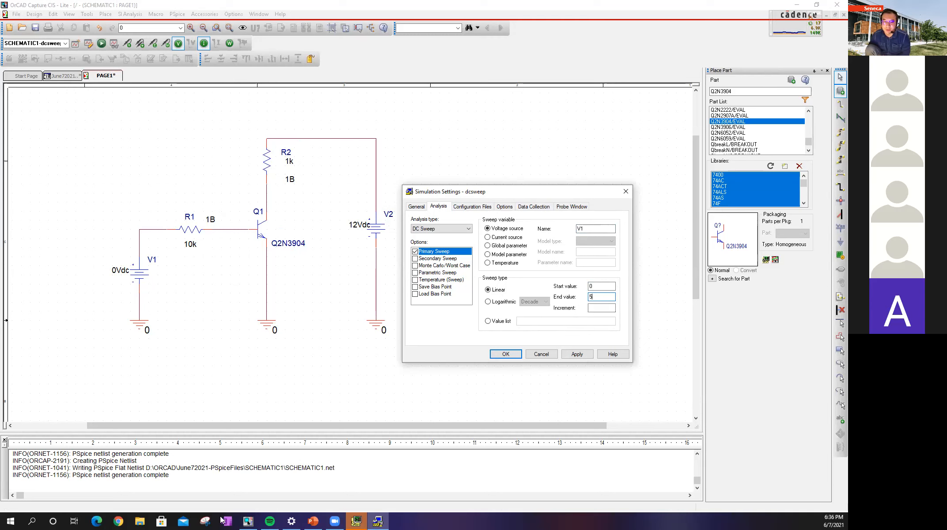
left_click(601, 311)
type(".5")
left_click(568, 354)
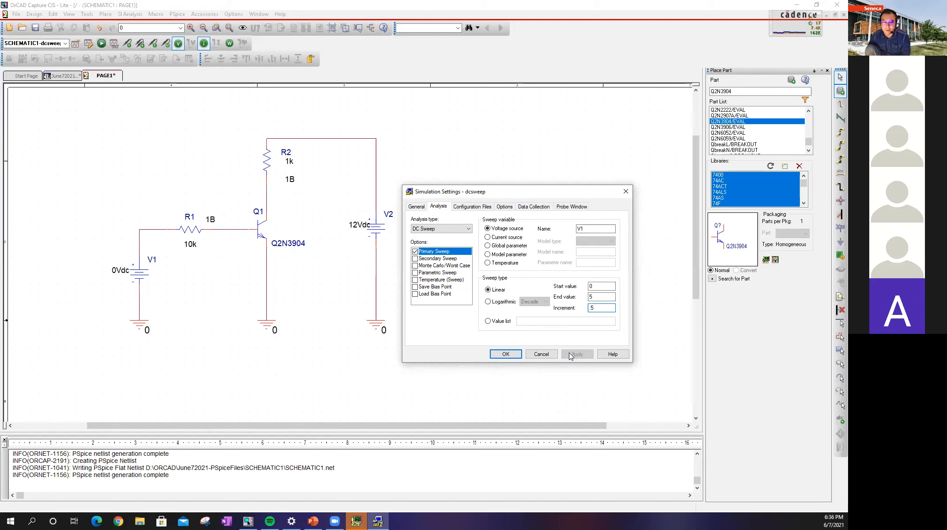
left_click(506, 354)
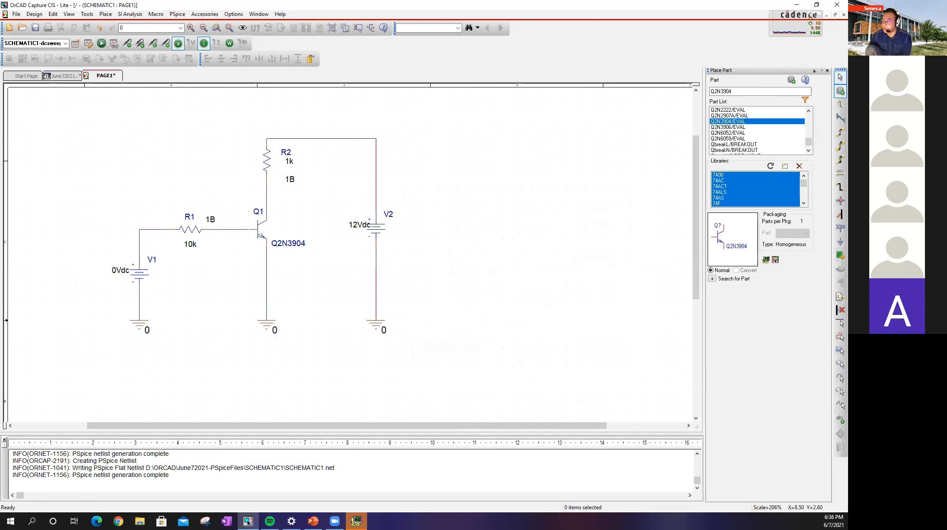
Check the PowerPoint slide's marker positions, and place markers at R1's input wire and on Q1's collector and emitter wires.
key("alt+Tab")
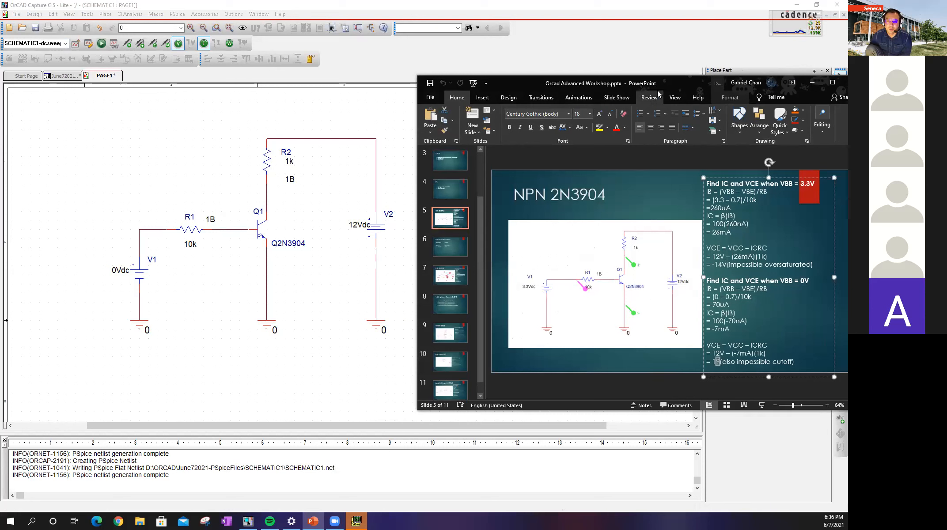
key("alt+Tab")
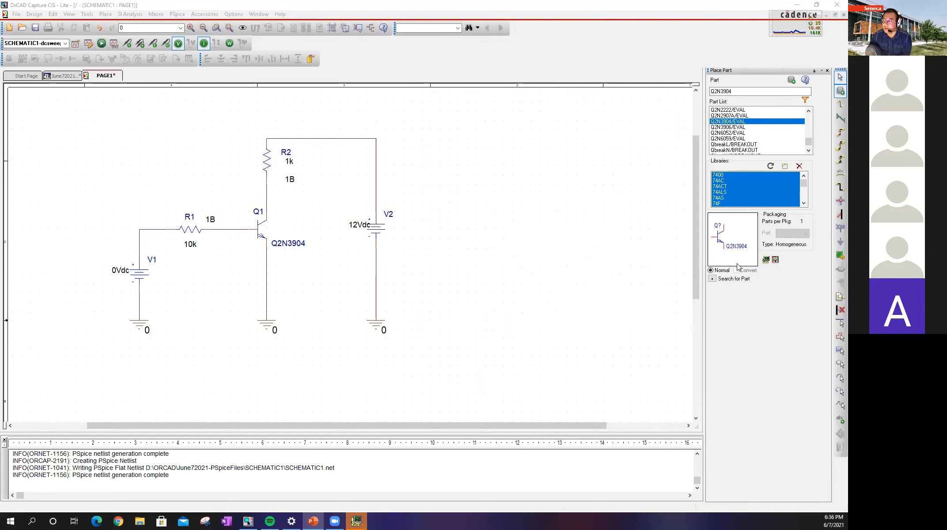
left_click(155, 43)
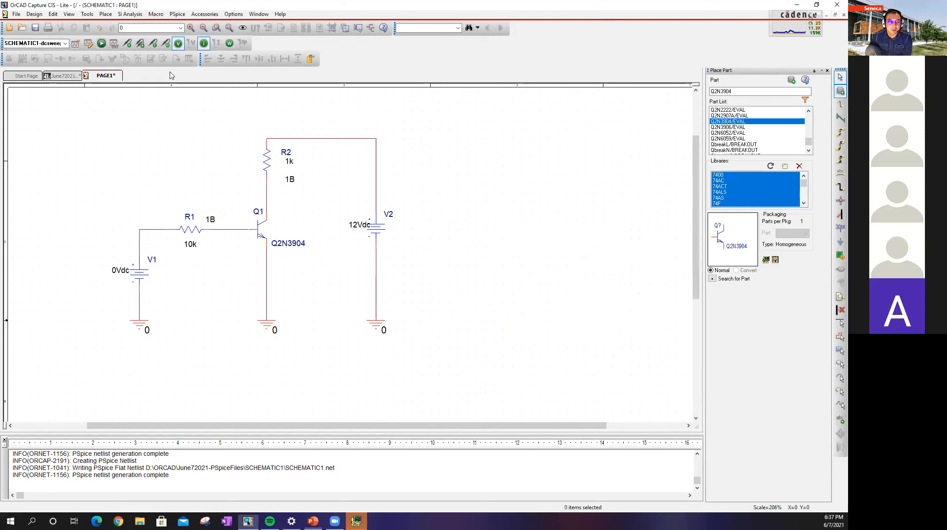
left_click(168, 230)
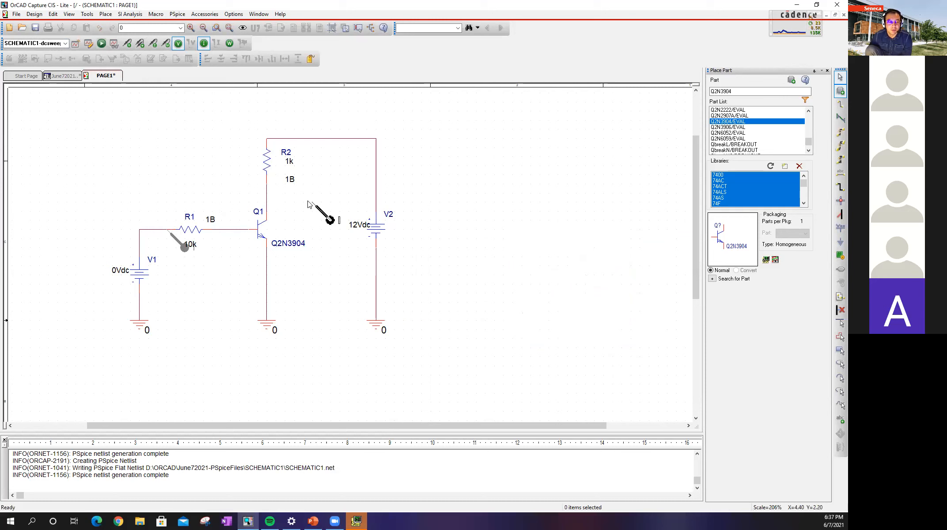
left_click(268, 186)
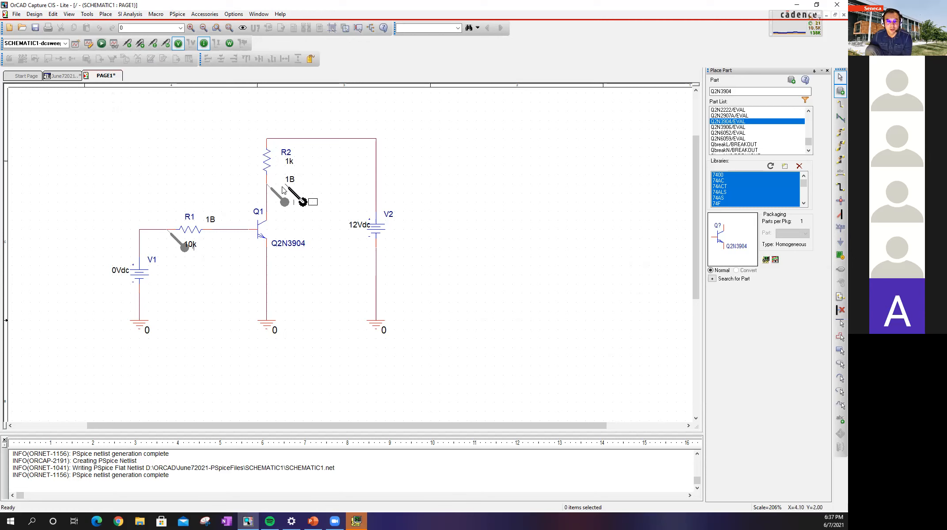
left_click(268, 176)
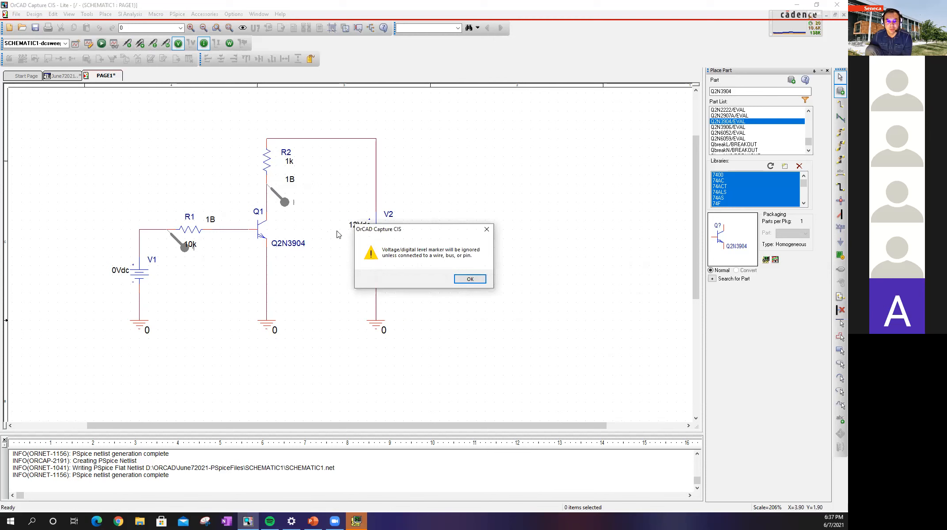
left_click(466, 282)
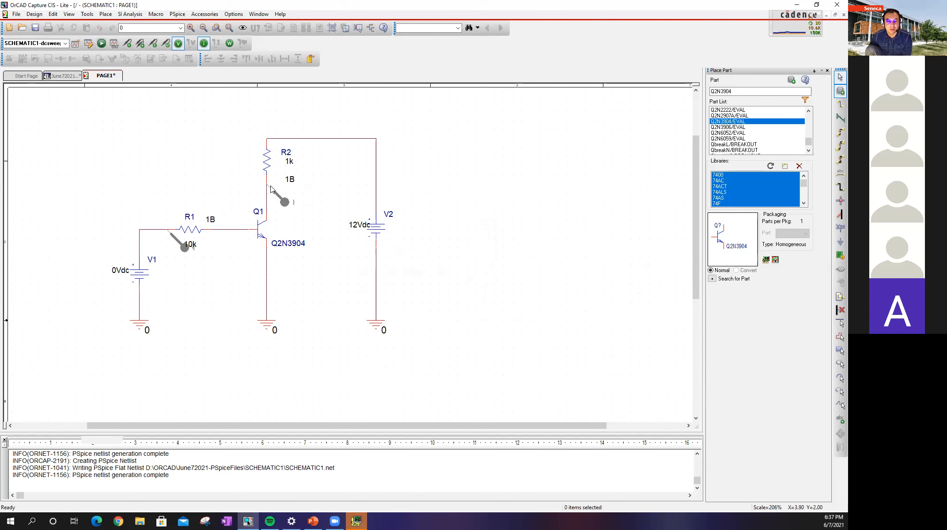
left_click(267, 260)
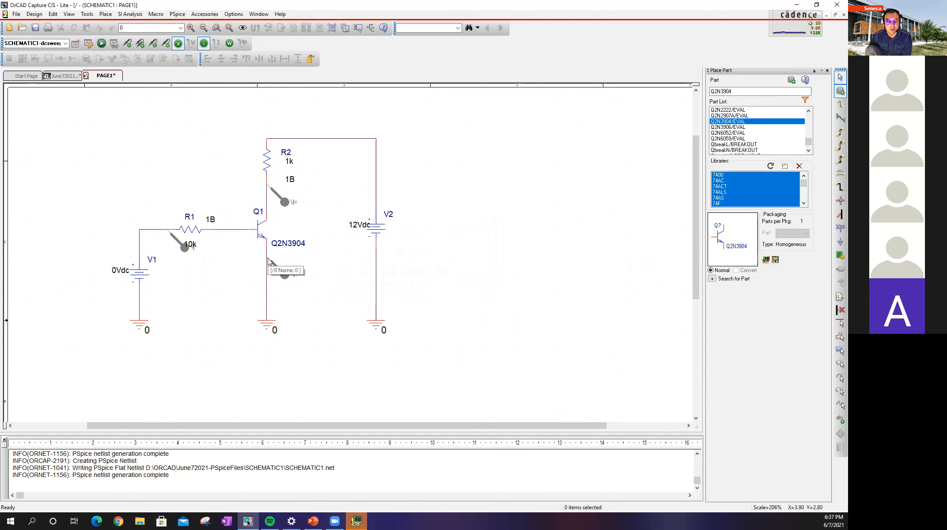
key("Escape")
Run the dcsweep simulation and add a second, empty plot to the results graph.
left_click(101, 43)
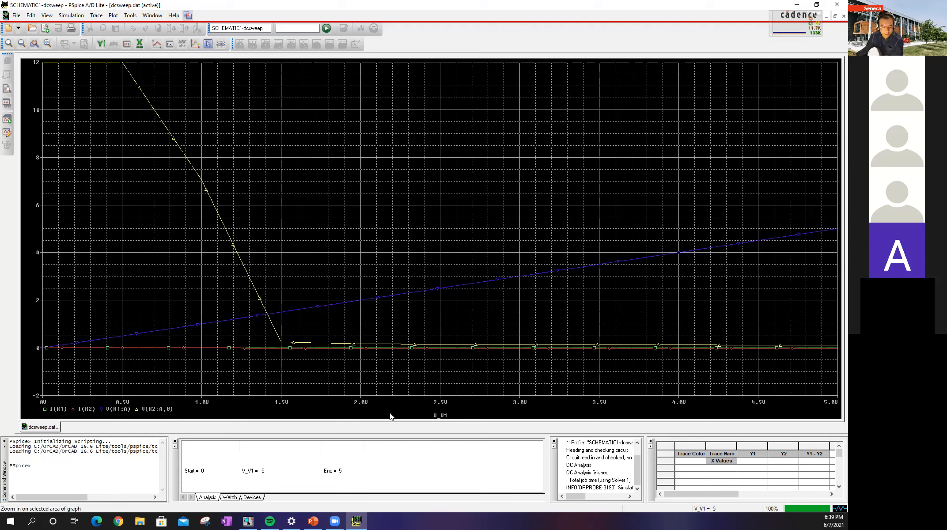
right_click(413, 414)
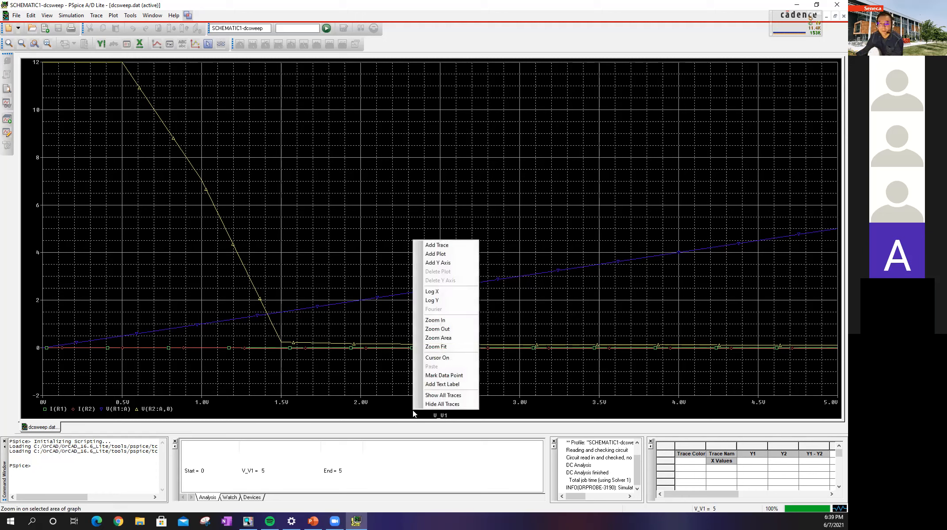
left_click(448, 258)
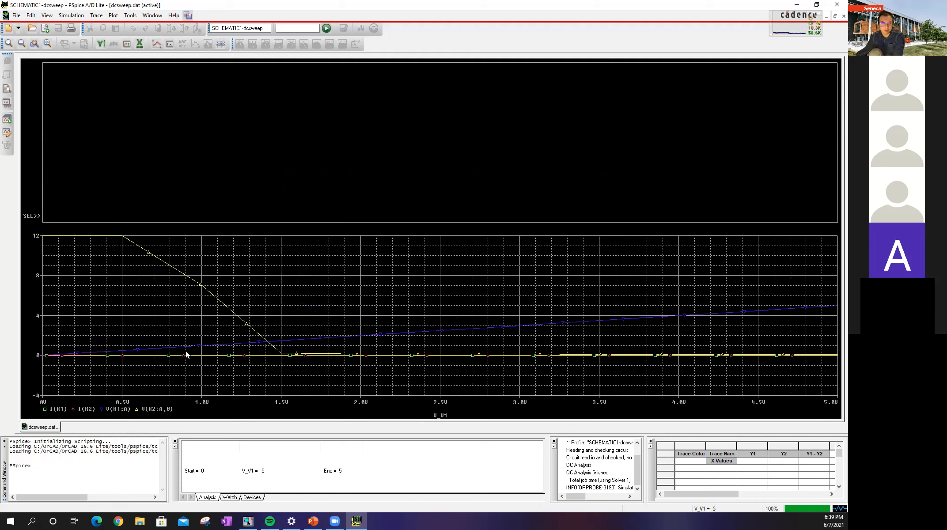
Move the I(R1) and I(R2) current traces from the voltage plot into the new upper plot.
left_click(86, 409)
left_click(48, 408)
left_click(55, 409)
key("ctrl+x")
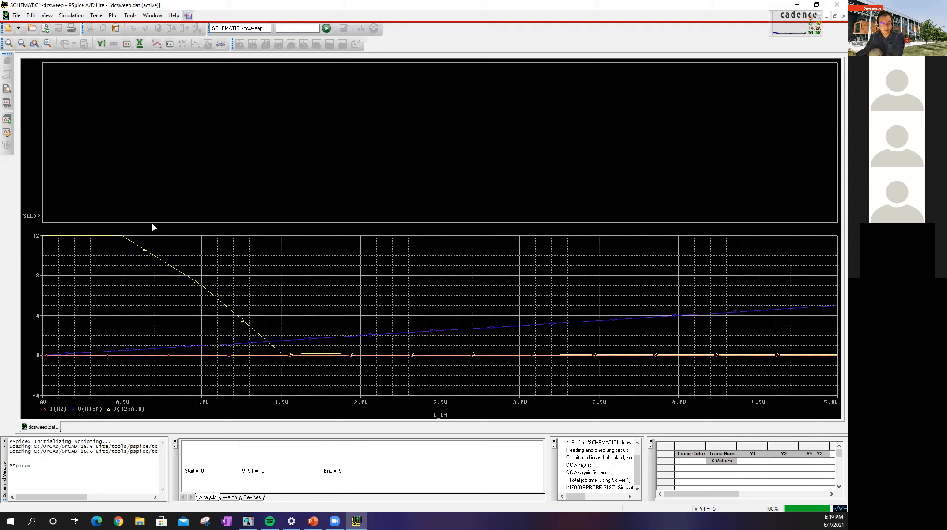
key("ctrl+v")
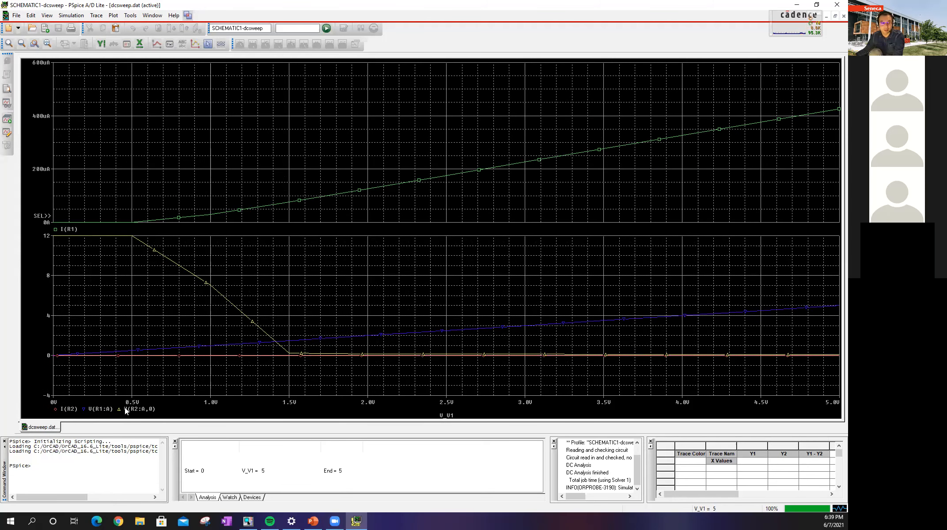
left_click(68, 409)
key("Delete")
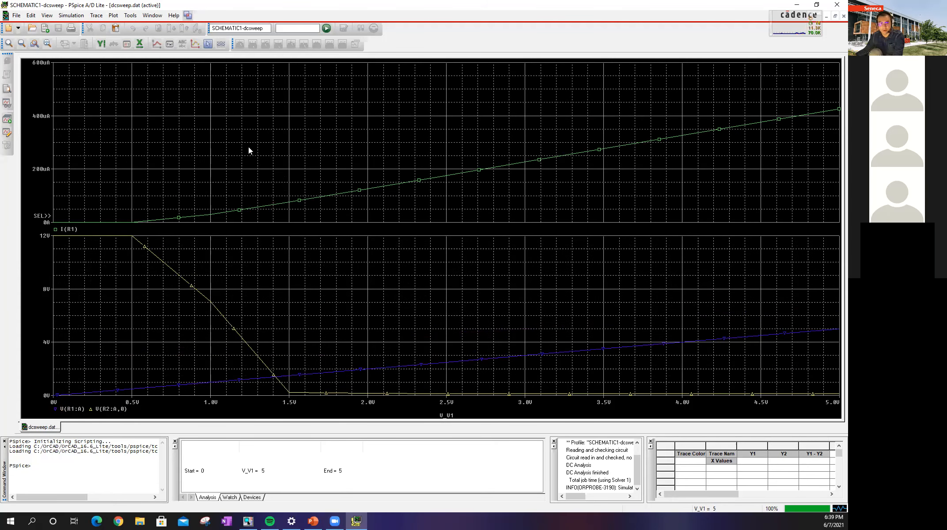
key("ctrl+v")
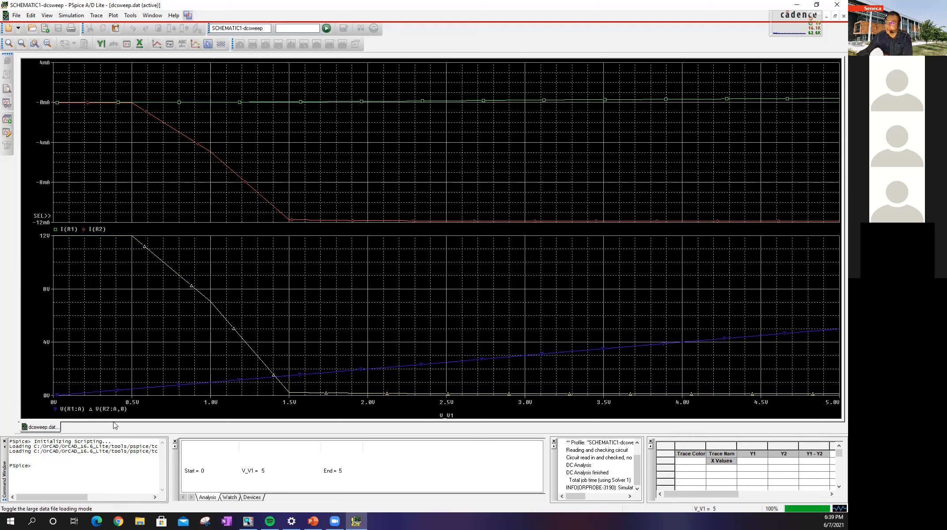
Compare the traces with the schematic's markers, and place a cursor at about 1.5 V on the I(R1) trace.
left_click_drag(597, 4, 596, 25)
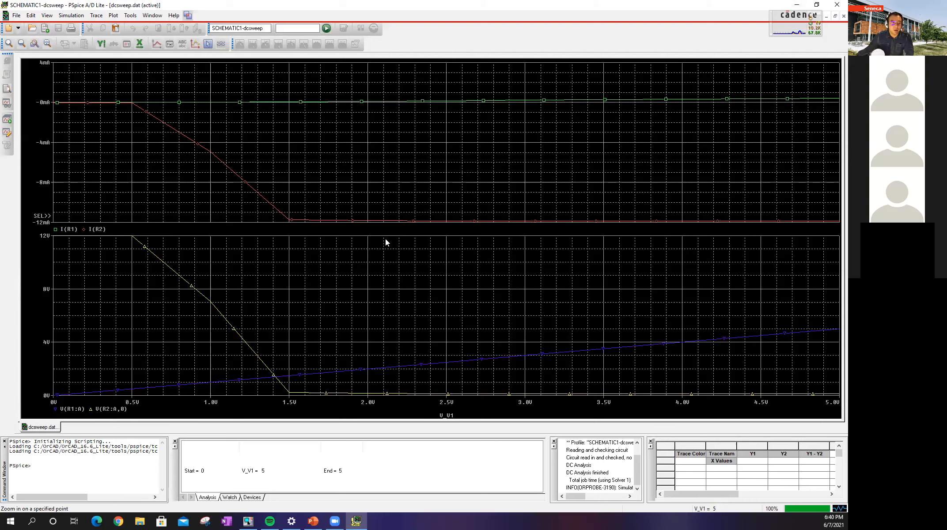
double_click(723, 8)
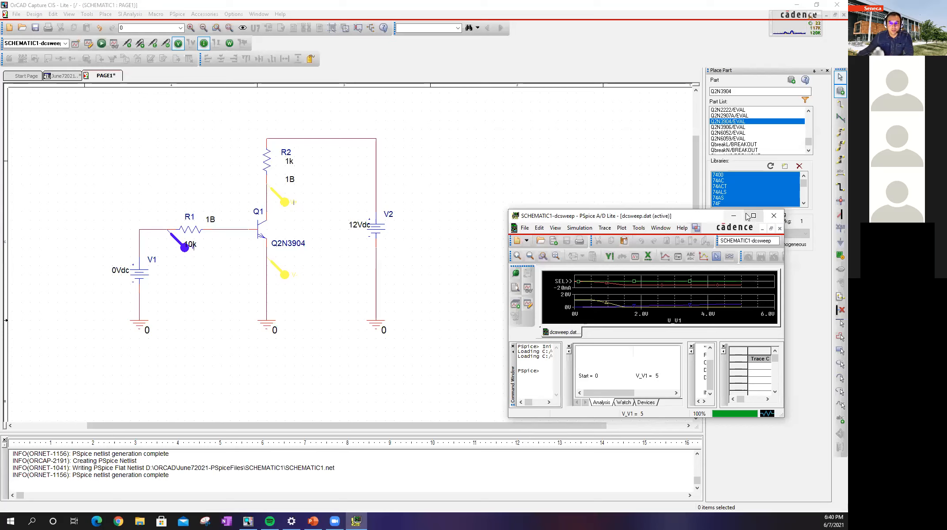
double_click(710, 221)
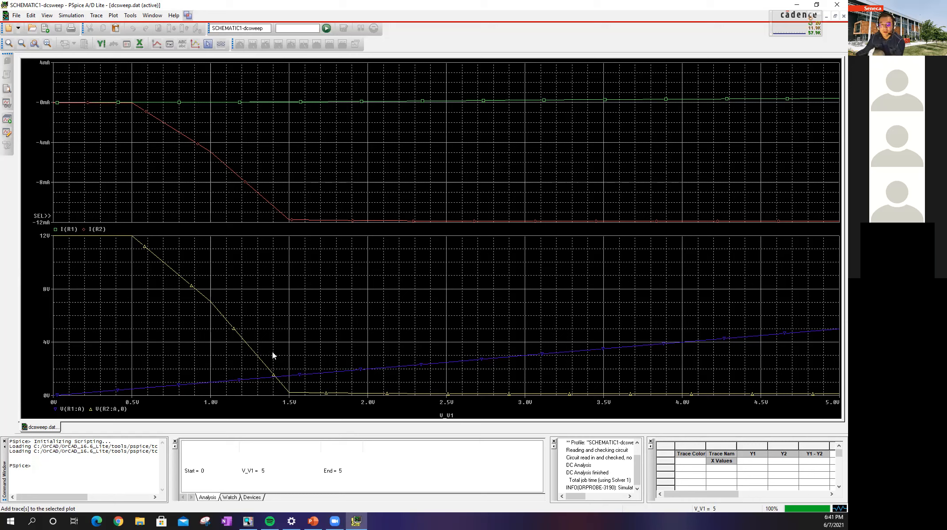
left_click(208, 44)
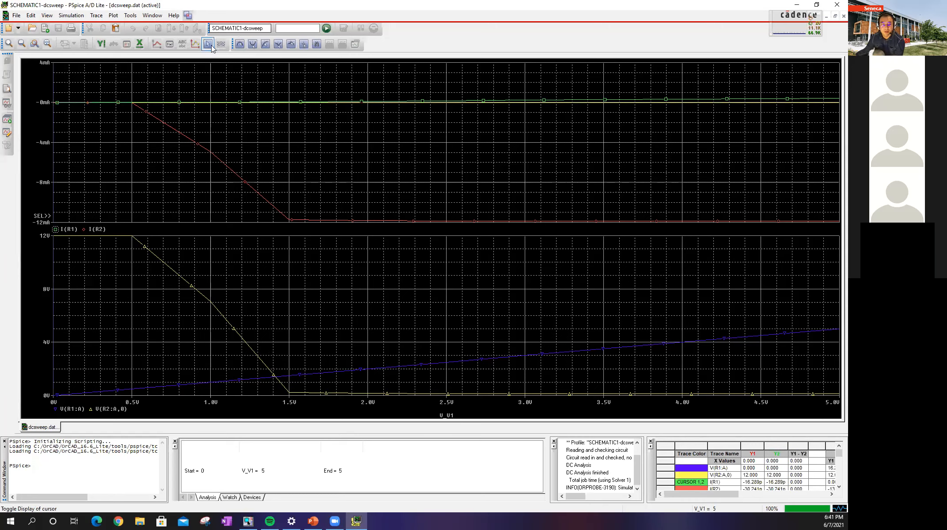
left_click_drag(196, 75, 288, 104)
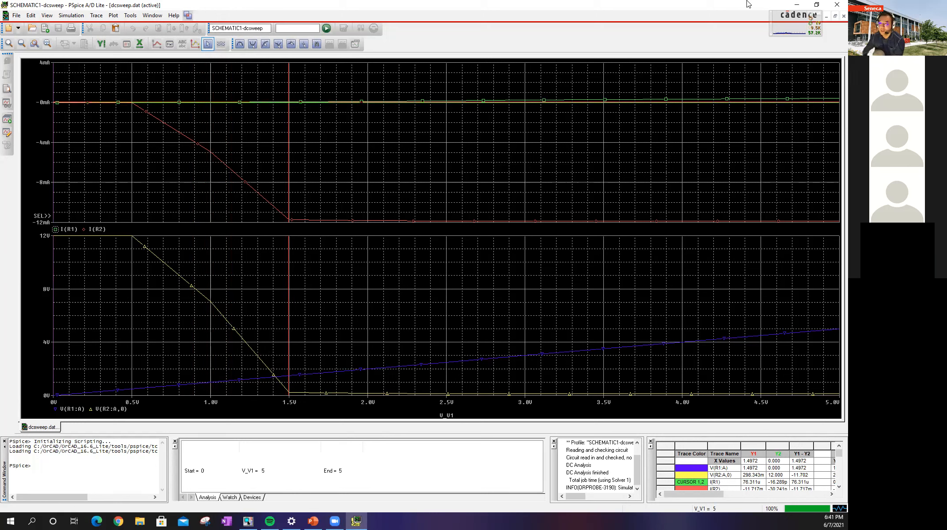
Close the simulation results and OrCAD Capture, saving all files of the june72021 project, and reopen OrCAD Capture.
left_click(835, 4)
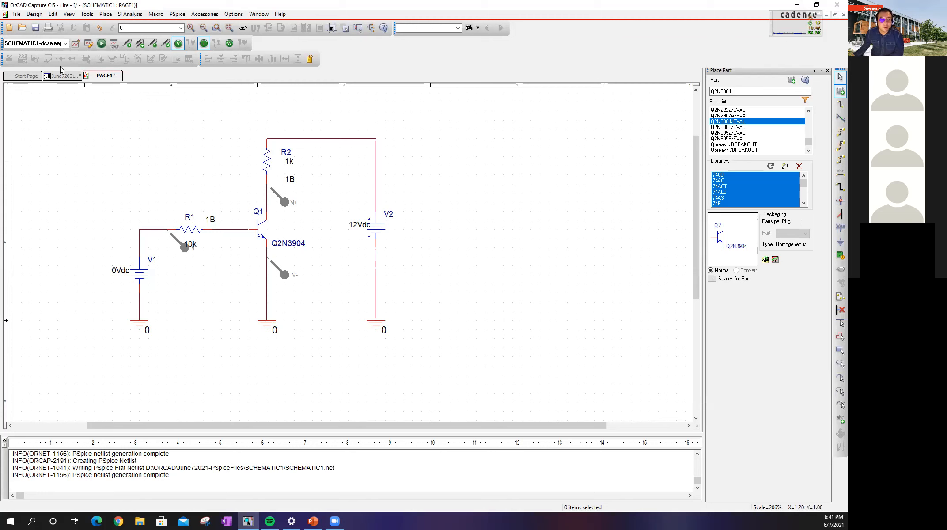
left_click(835, 5)
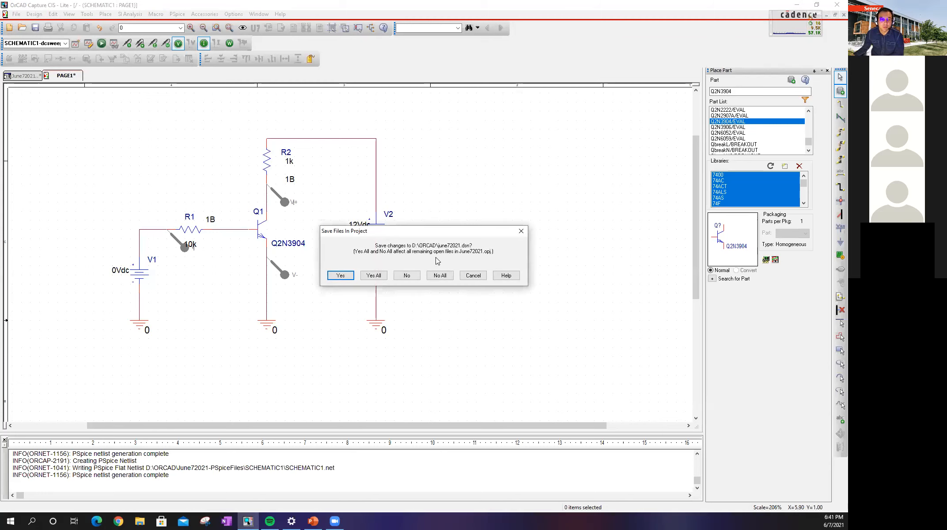
left_click(375, 276)
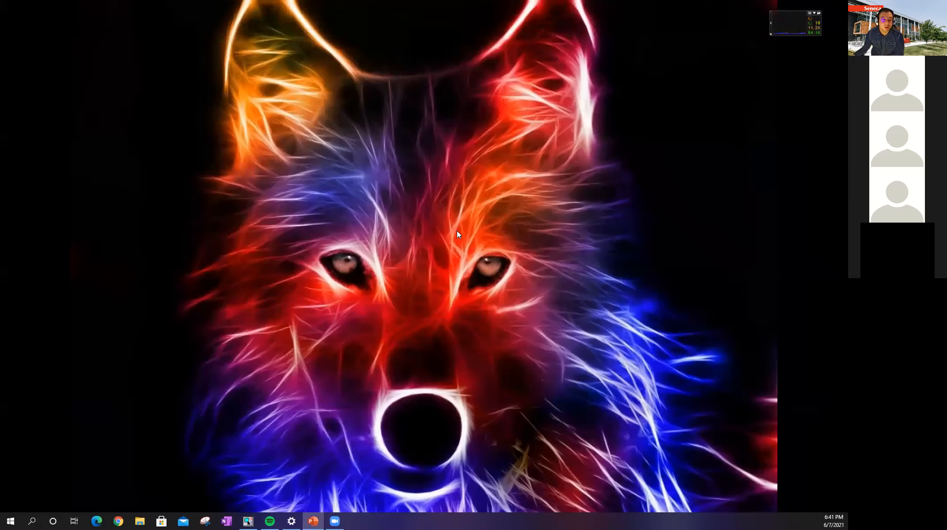
left_click(247, 521)
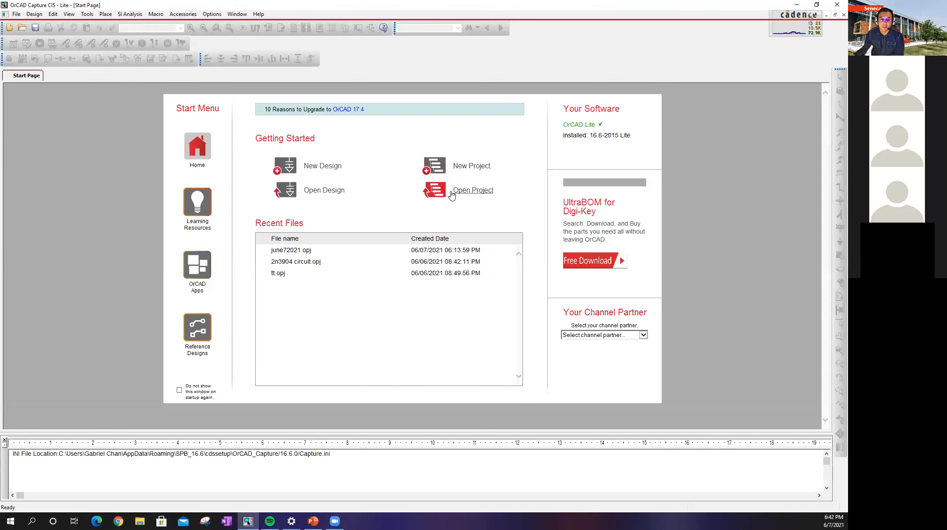
Open the project 2N3906.opj from the OrCad\Workshop\2N3906 folder on the desktop.
left_click(452, 195)
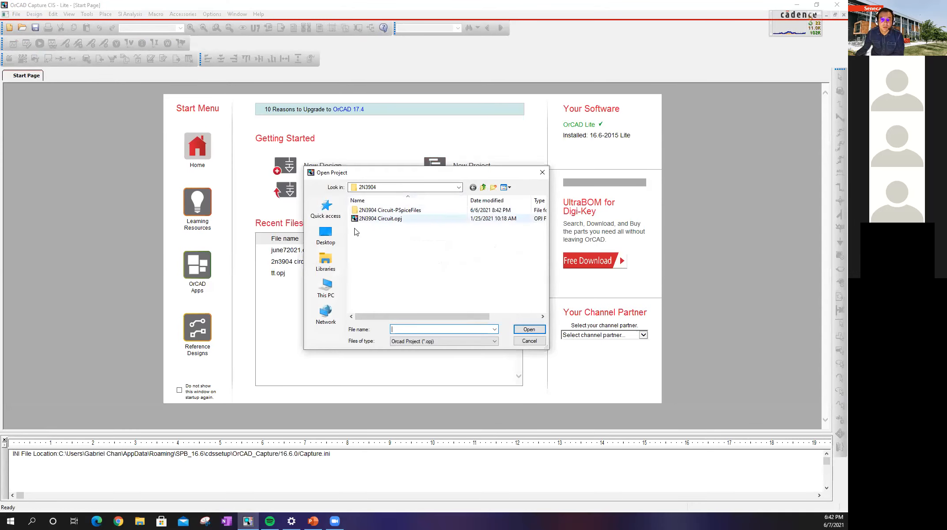
left_click(325, 234)
scroll(424, 259, "down", 3)
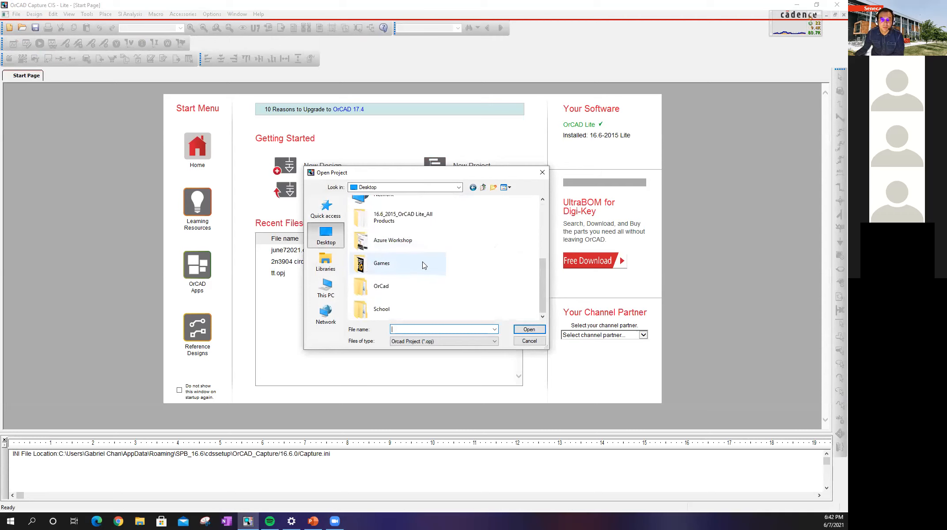
double_click(392, 284)
double_click(390, 219)
key("BackSpace")
double_click(399, 227)
double_click(384, 219)
left_click(380, 218)
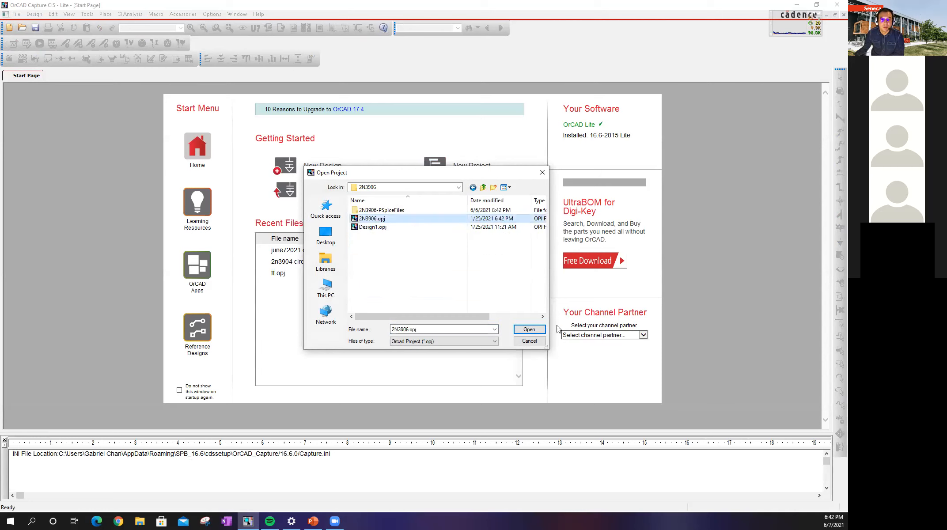
left_click(527, 330)
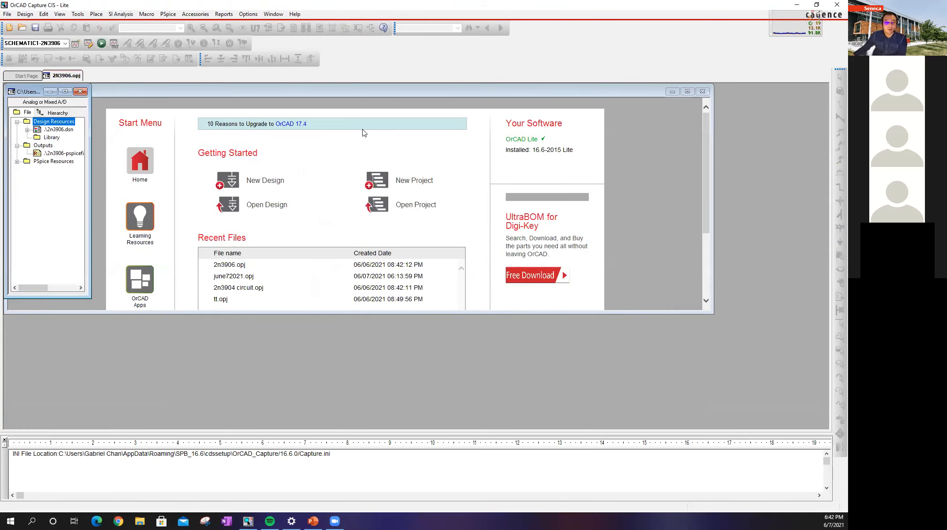
Open PAGE1 of SCHEMATIC1 in the 2N3906 design, view its circuit enlarged, and switch to the PowerPoint presentation.
left_click(687, 92)
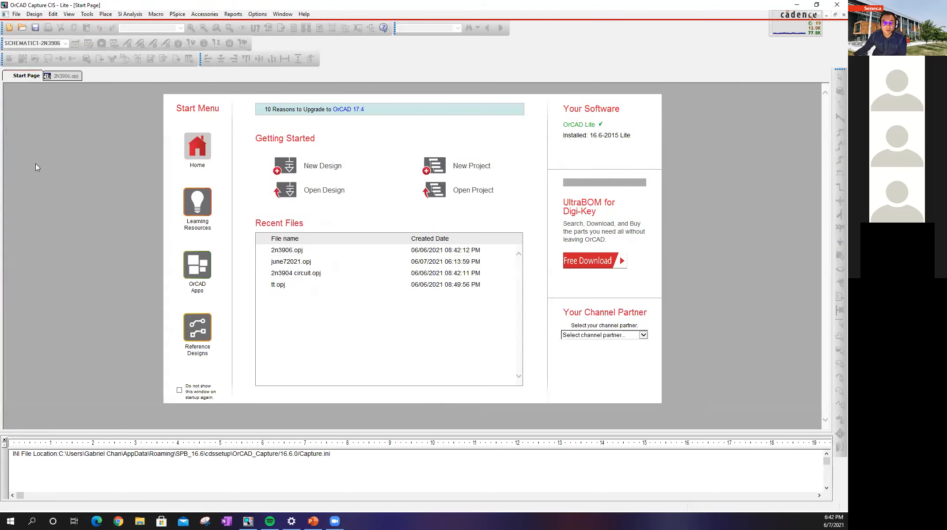
left_click(62, 75)
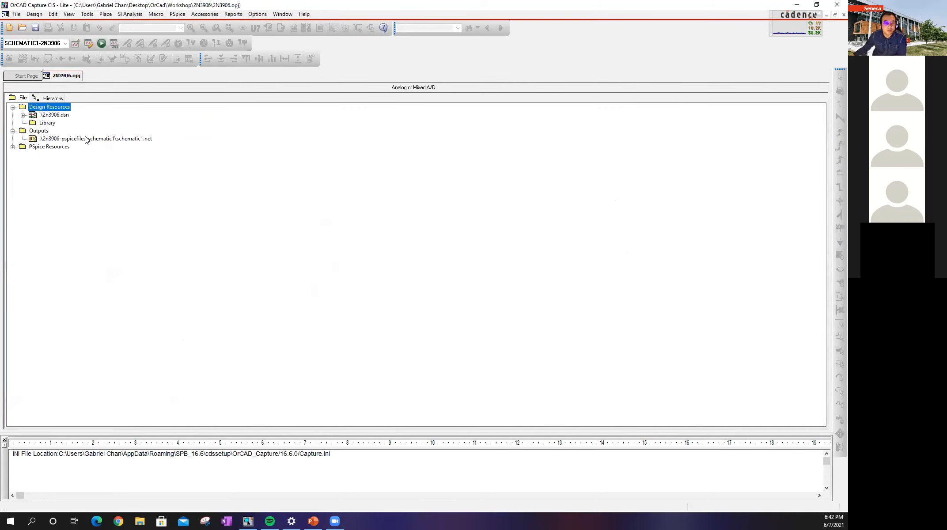
double_click(54, 115)
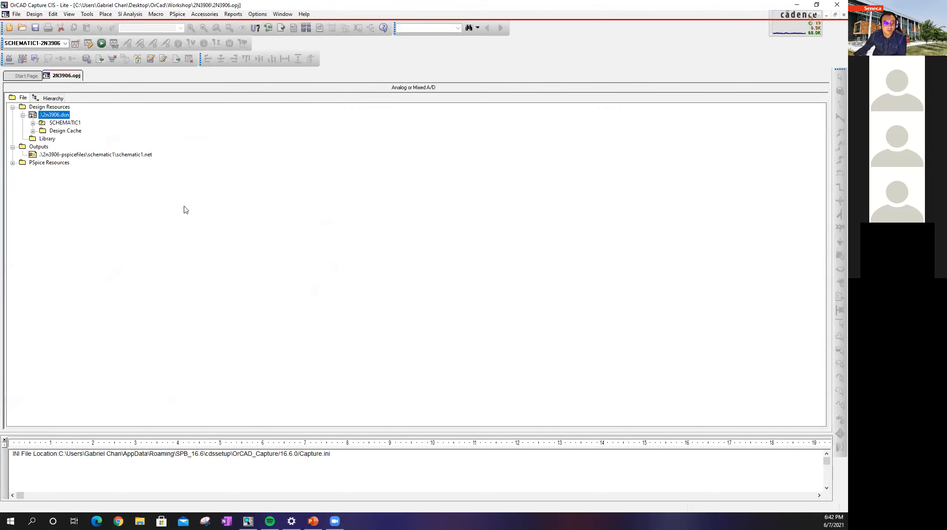
double_click(71, 123)
double_click(65, 131)
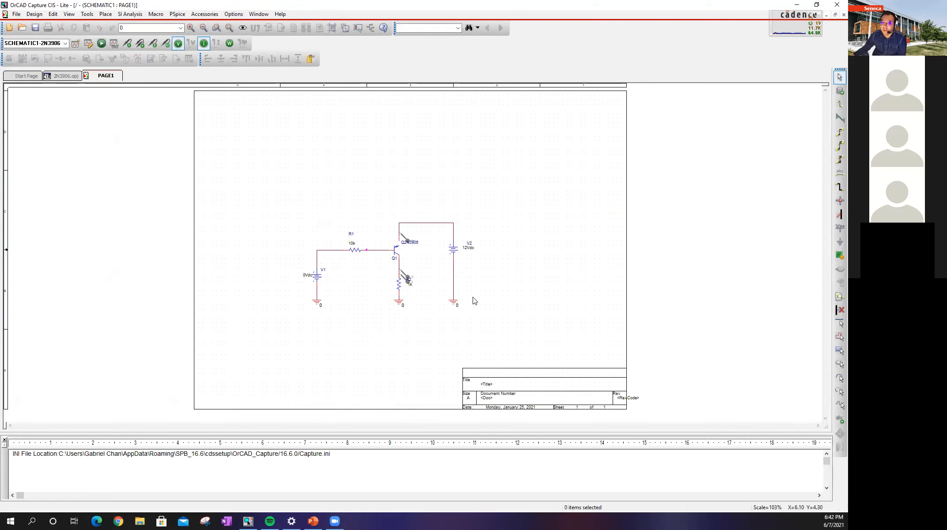
scroll(482, 302, "up", 1, "ctrl")
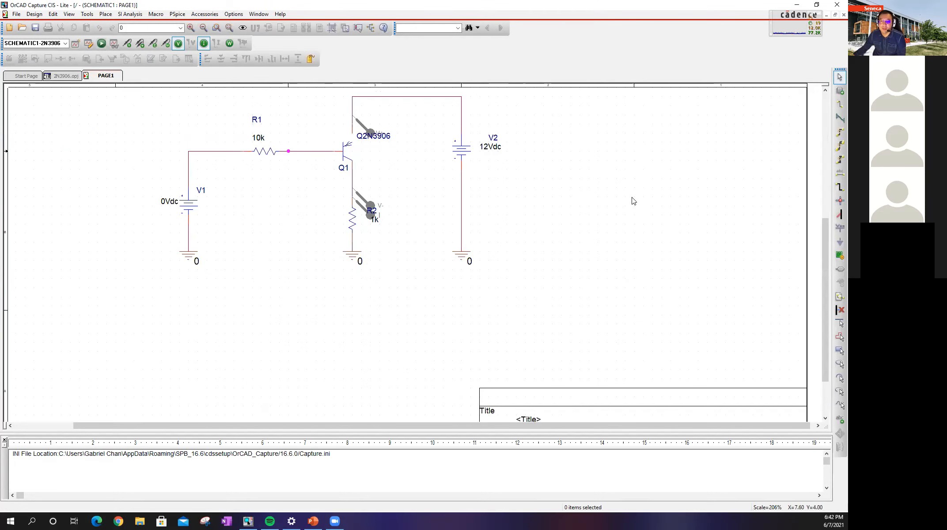
scroll(633, 201, "up", 5)
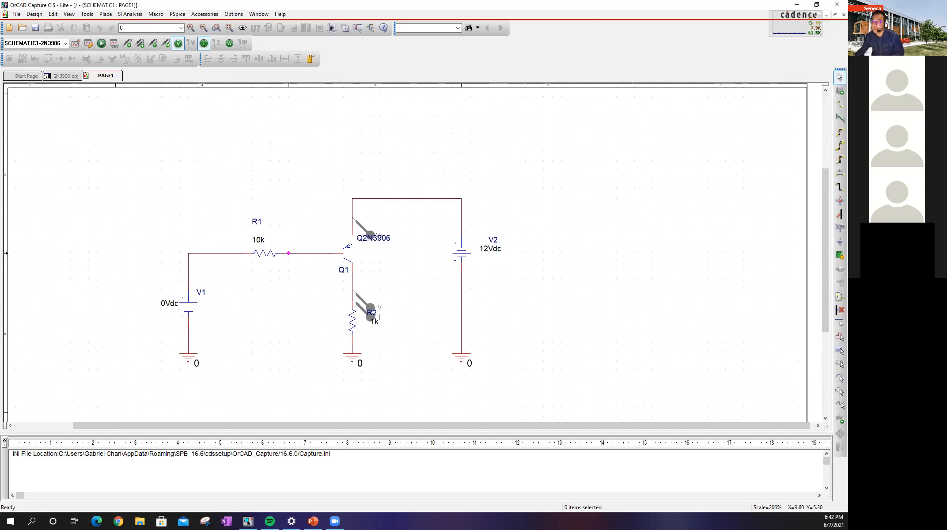
left_click(313, 521)
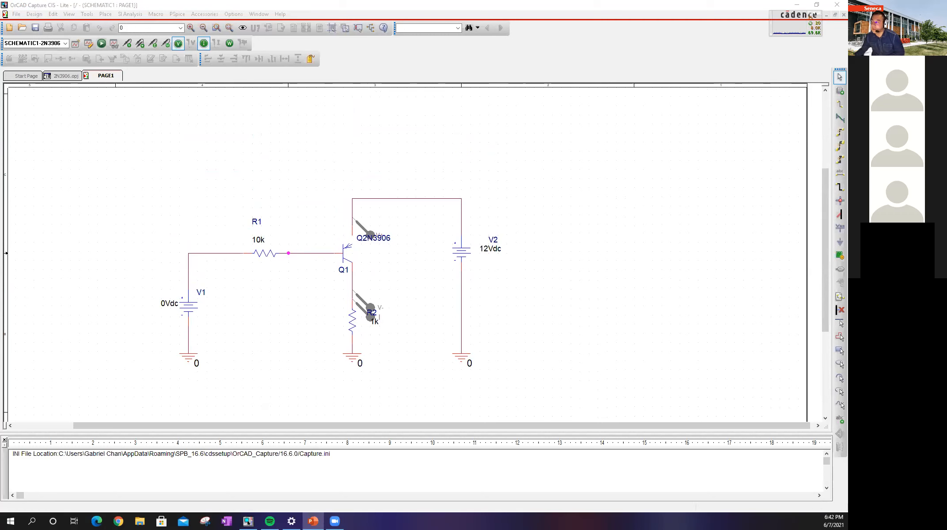
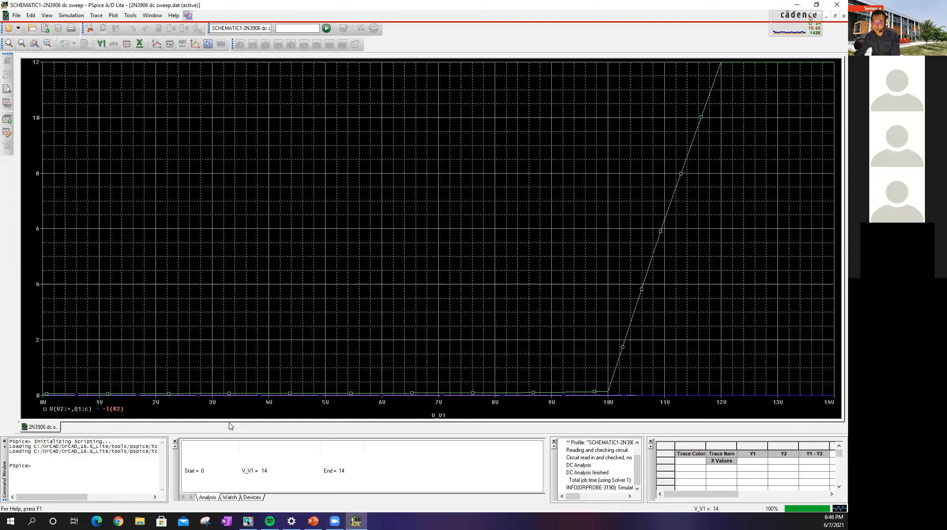
Add a second plot to the 2N3906 dc sweep results and paste the cut -I(R2) trace into it.
right_click(189, 402)
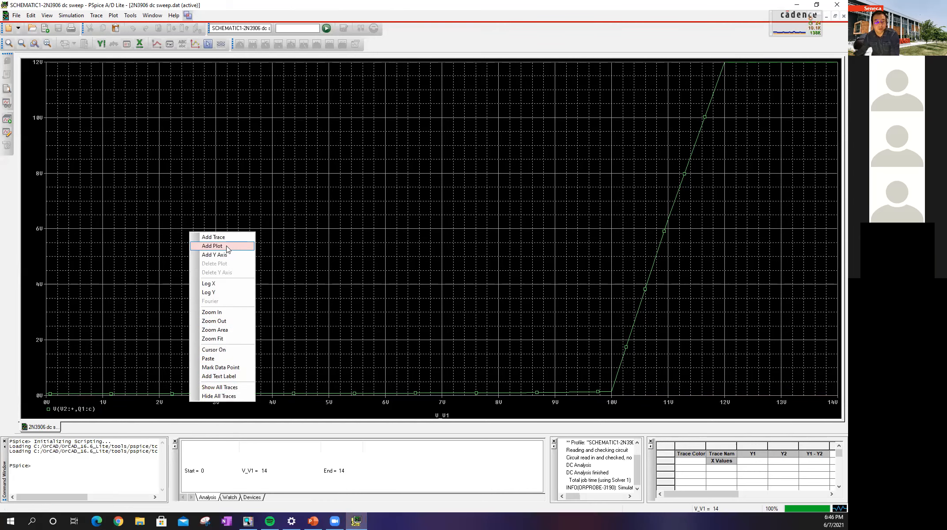
left_click(213, 245)
key("ctrl+v")
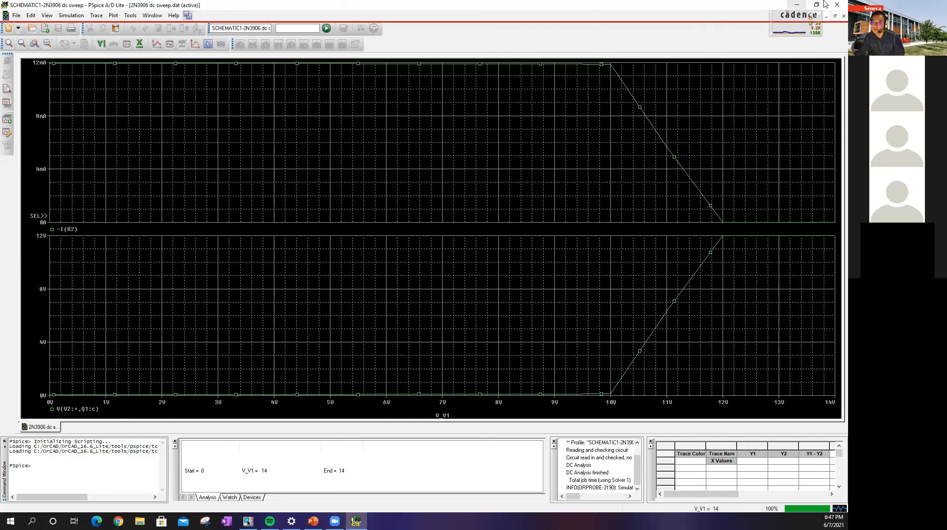
Close the simulation results and OrCAD Capture without saving any files of the 2N3906 project.
left_click(836, 6)
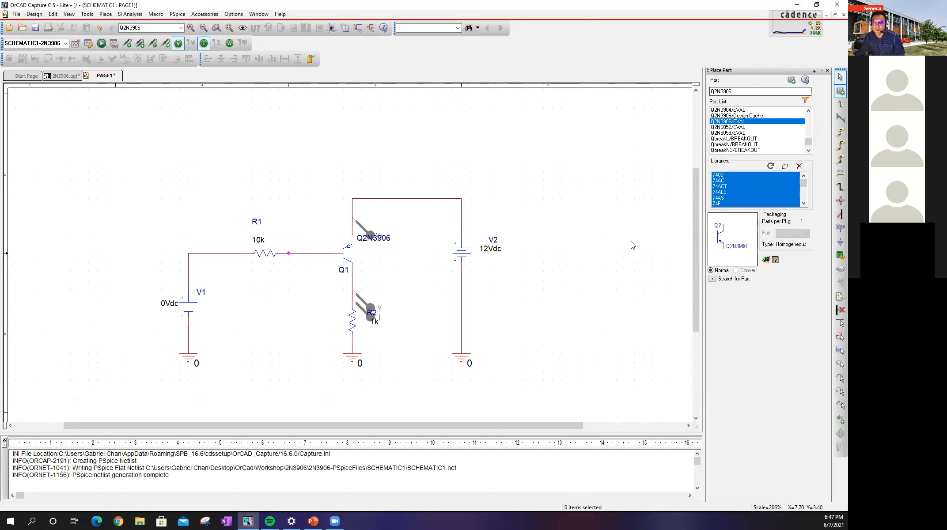
left_click(836, 4)
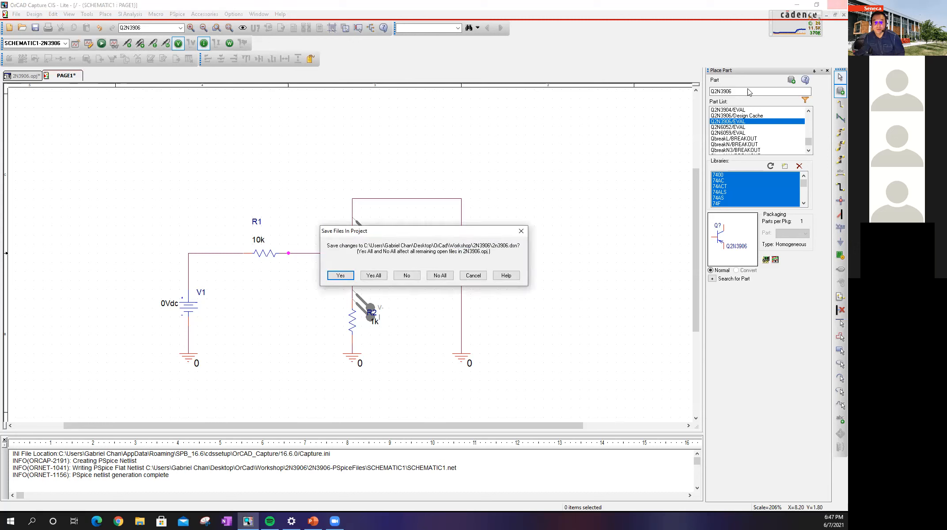
left_click(432, 277)
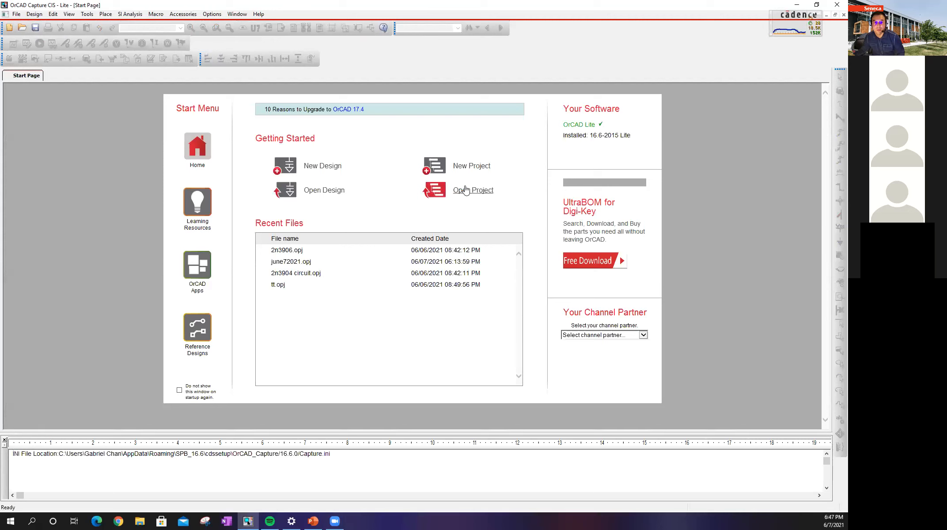
Open the project TIP122.opj from the TIP122 folder inside the Workshop folder.
left_click(466, 189)
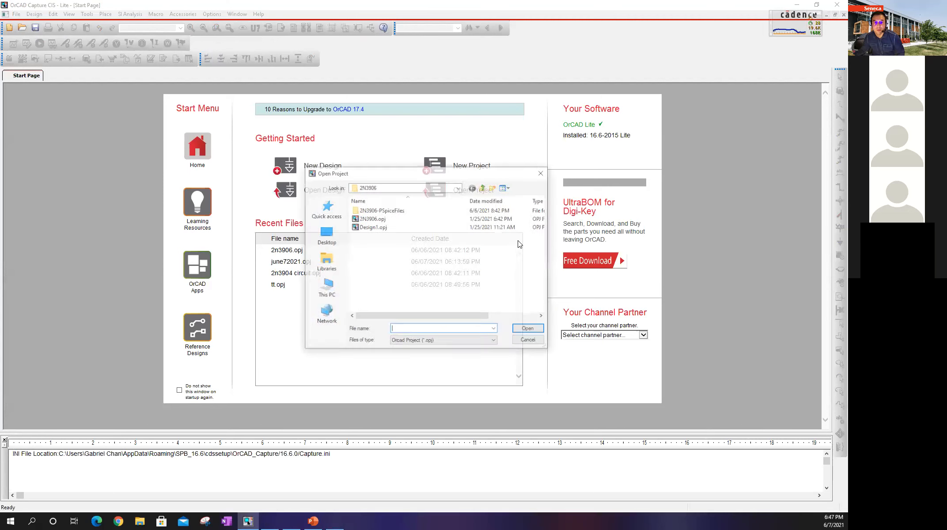
left_click(484, 188)
double_click(413, 226)
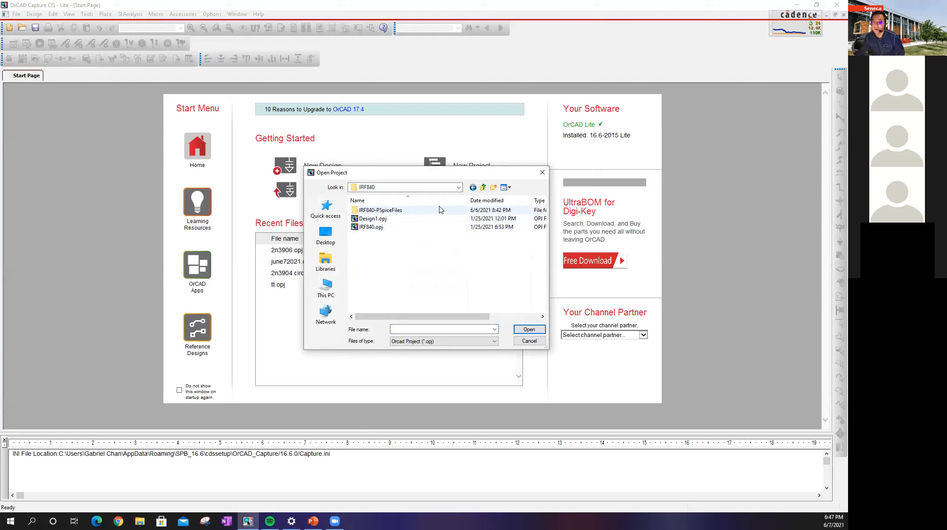
left_click(483, 187)
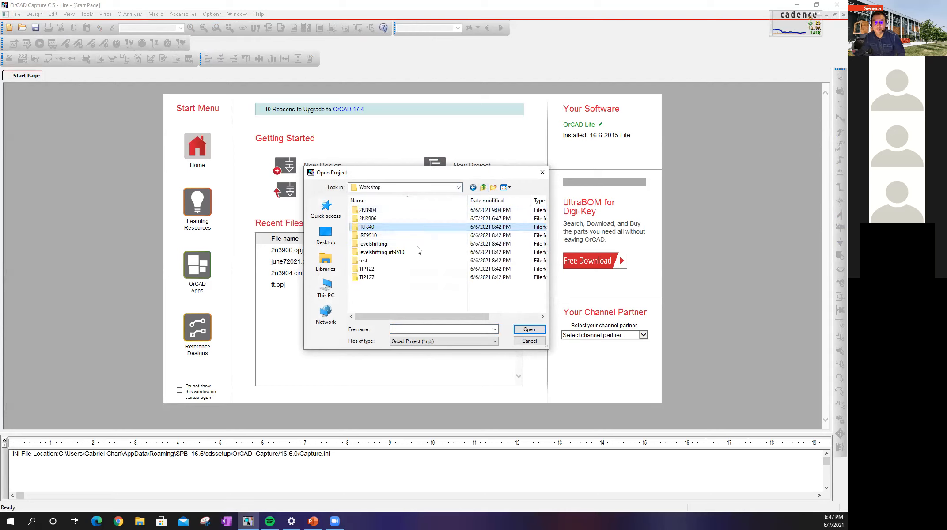
double_click(395, 269)
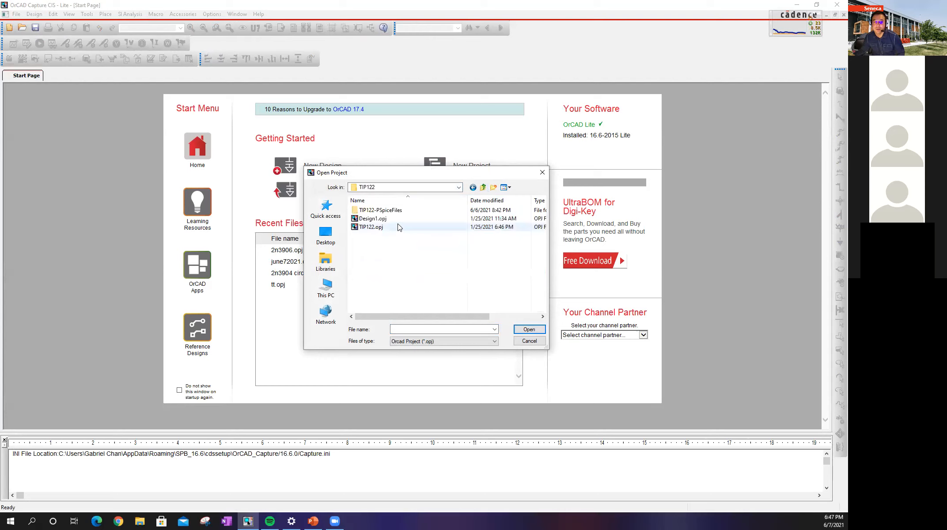
left_click(399, 227)
left_click(528, 329)
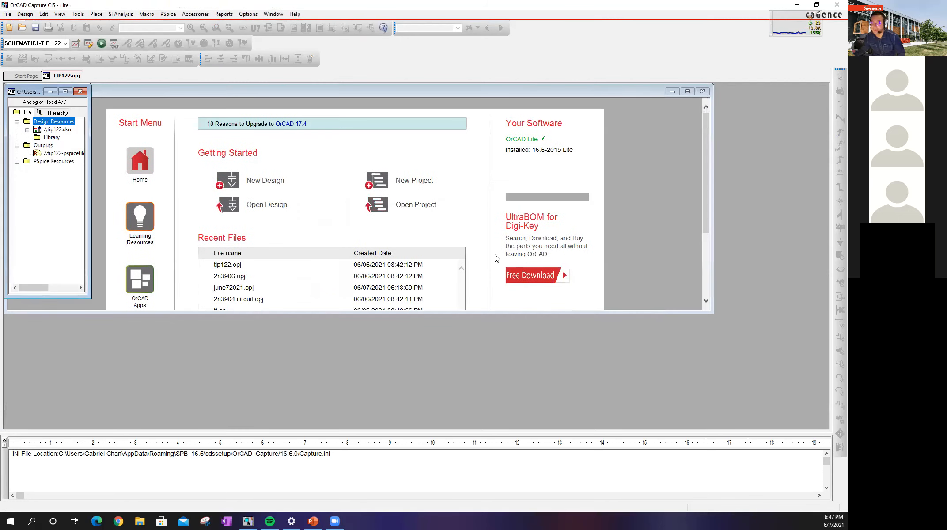
Open PAGE1 of SCHEMATIC1 in the TIP122 design and view its Darlington transistor circuit enlarged.
left_click(688, 92)
left_click(61, 76)
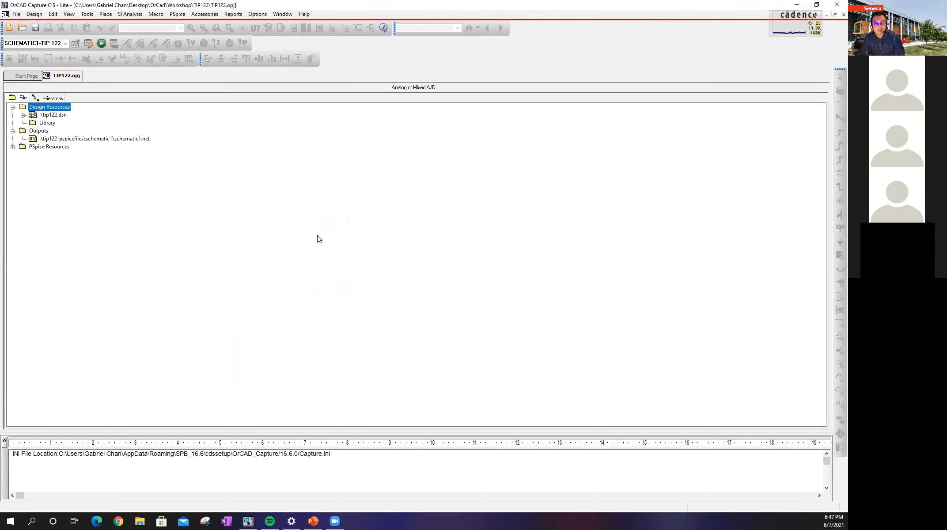
double_click(54, 115)
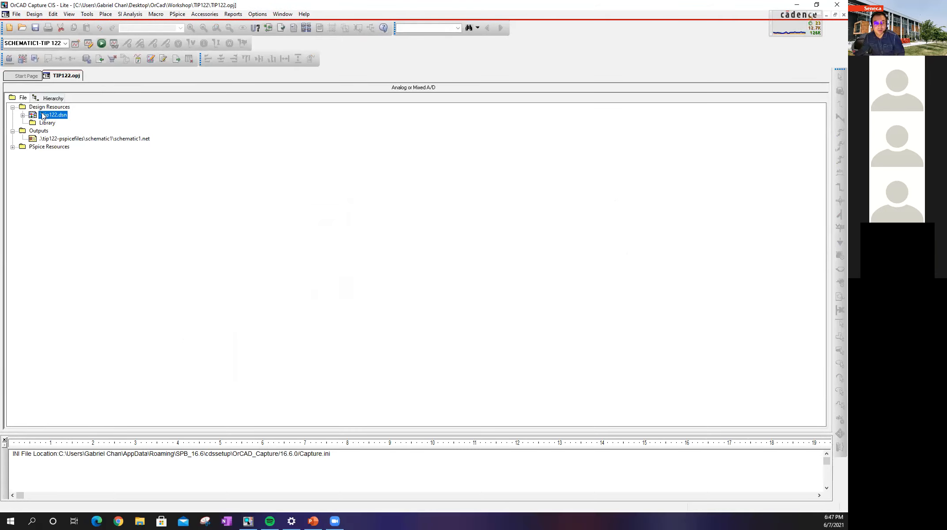
left_click(56, 123)
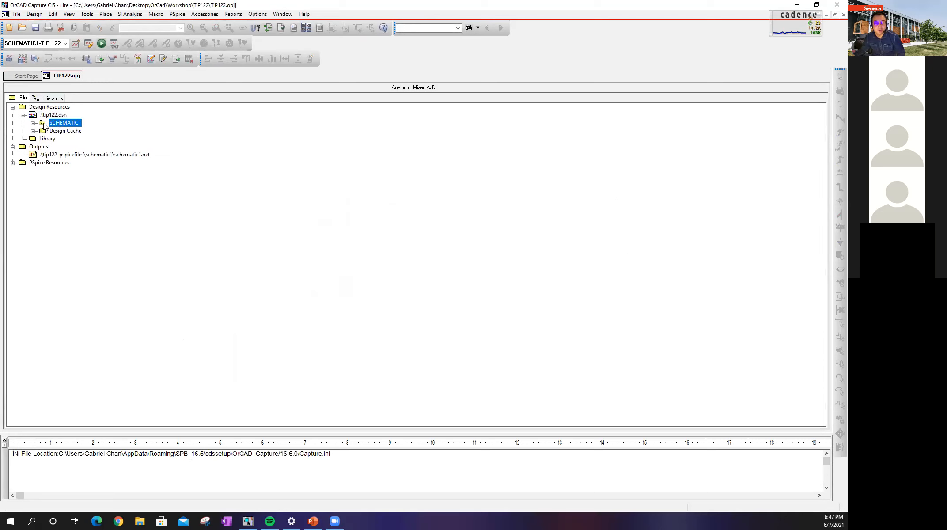
left_click(33, 123)
double_click(66, 130)
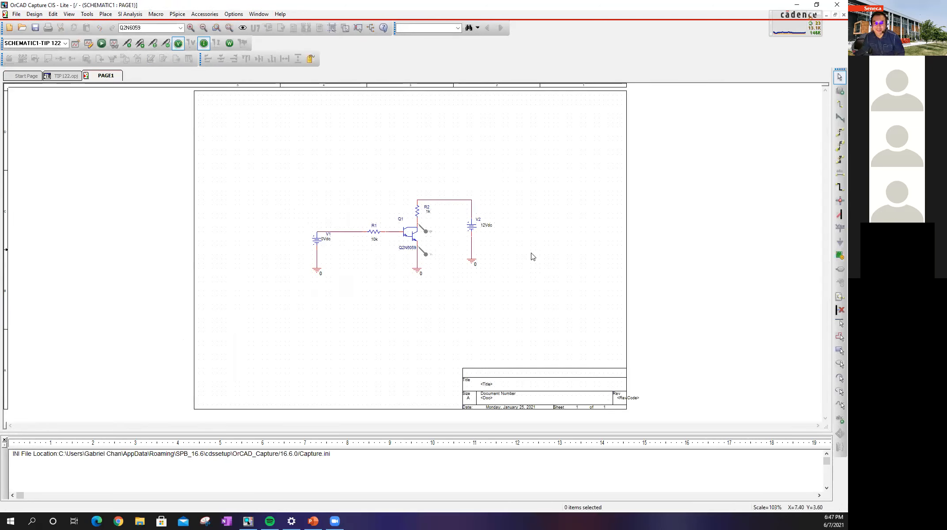
scroll(513, 251, "up", 2, "ctrl")
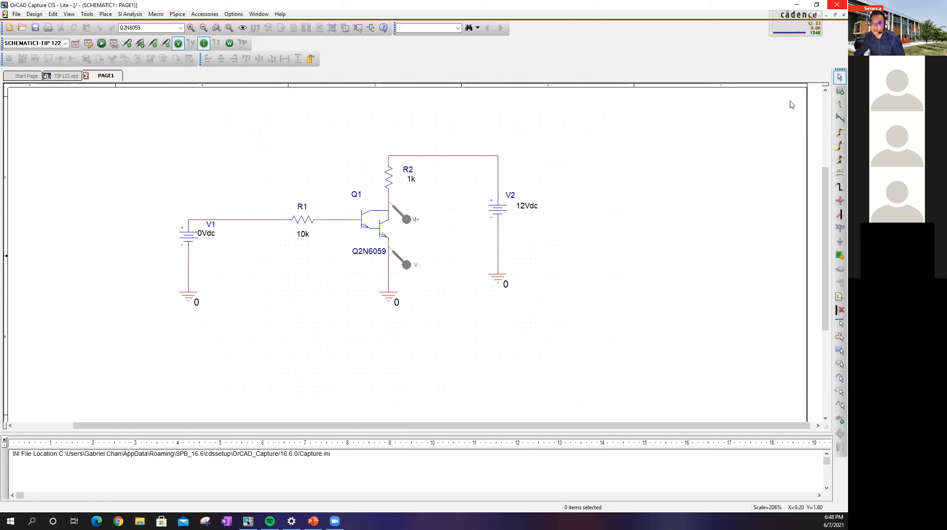
Search the placeable parts for tip122 and for parts starting with q, and clear the search text.
left_click(840, 91)
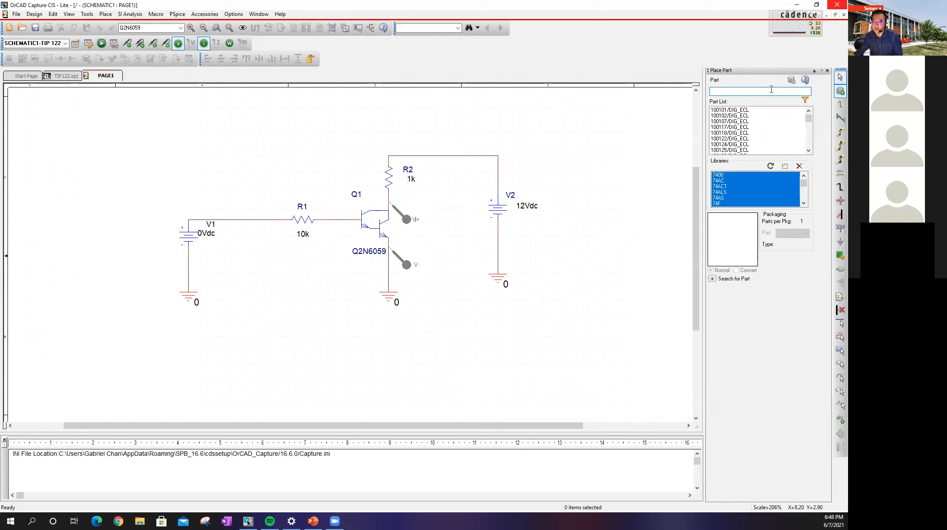
type("tp")
type("p122")
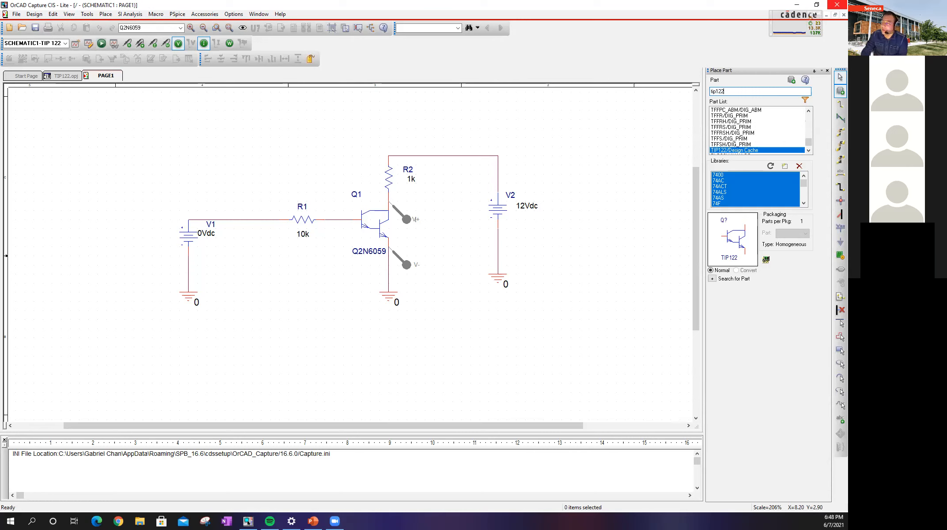
key("BackSpace")
key("BackSpace")
key("BackSpace")
key("BackSpace")
key("BackSpace")
key("BackSpace")
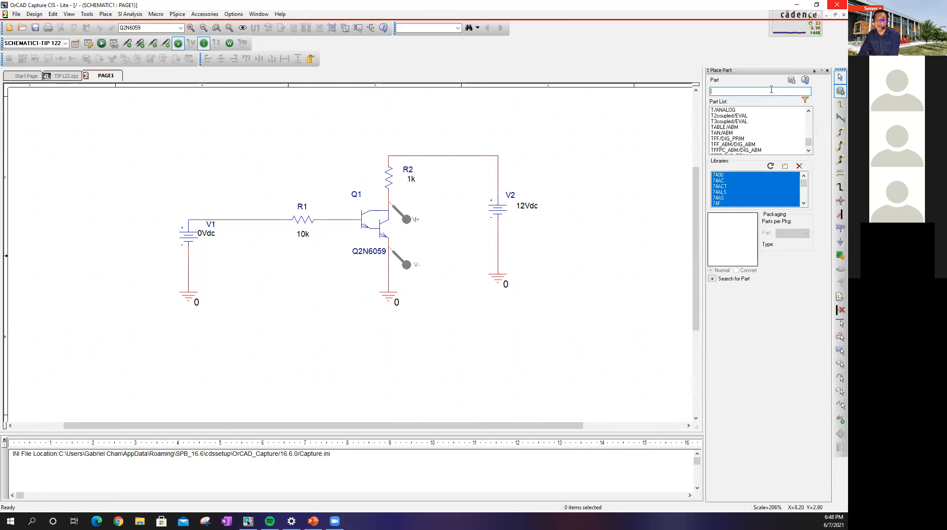
type("q")
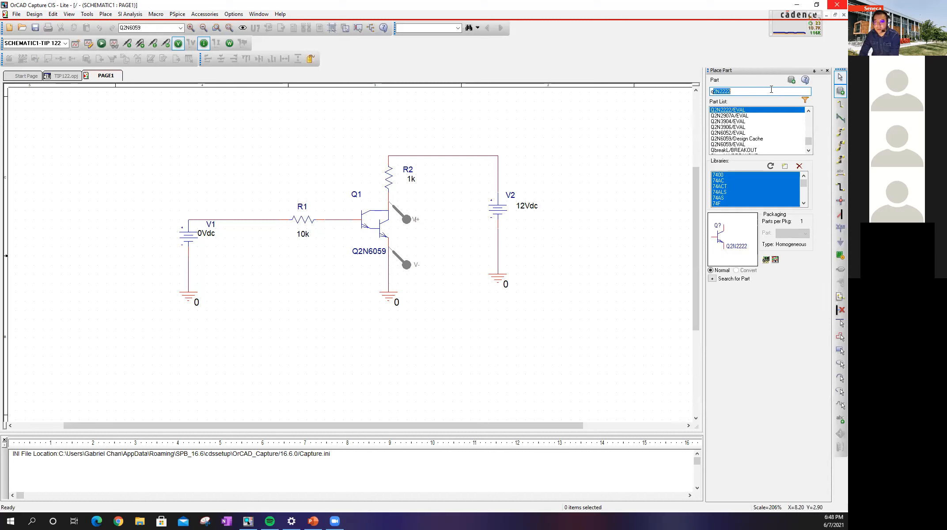
key("BackSpace")
key("BackSpace")
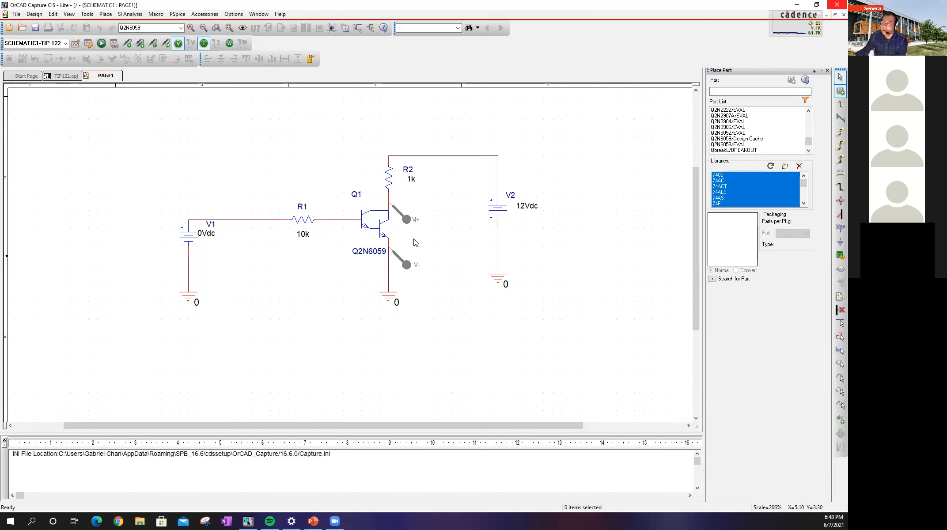
Switch to the PowerPoint presentation and show the PMOS IRF9510 slide.
key("alt+Tab")
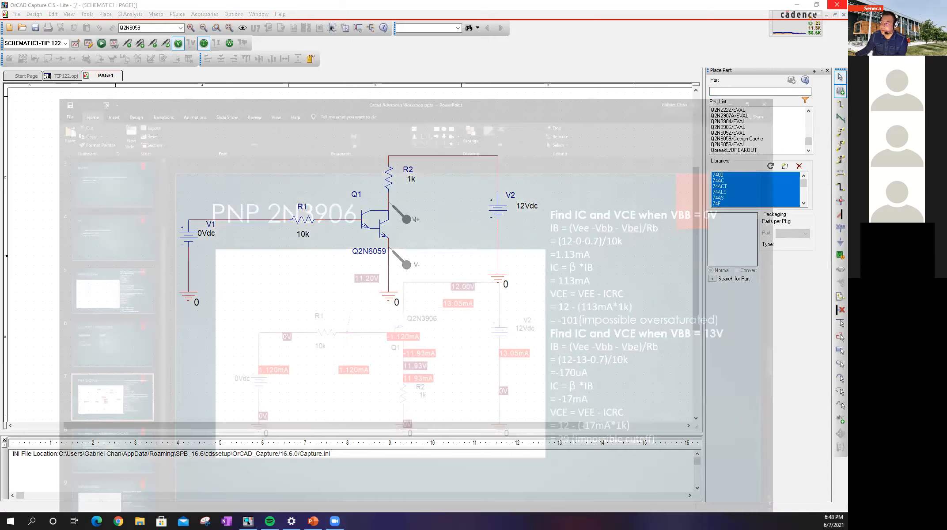
scroll(421, 285, "down", 2)
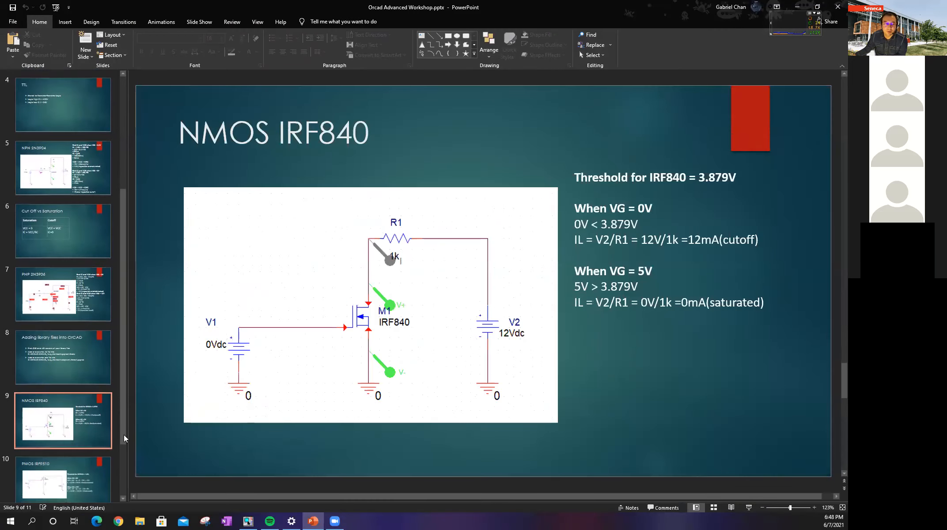
scroll(80, 442, "down", 1)
left_click(54, 447)
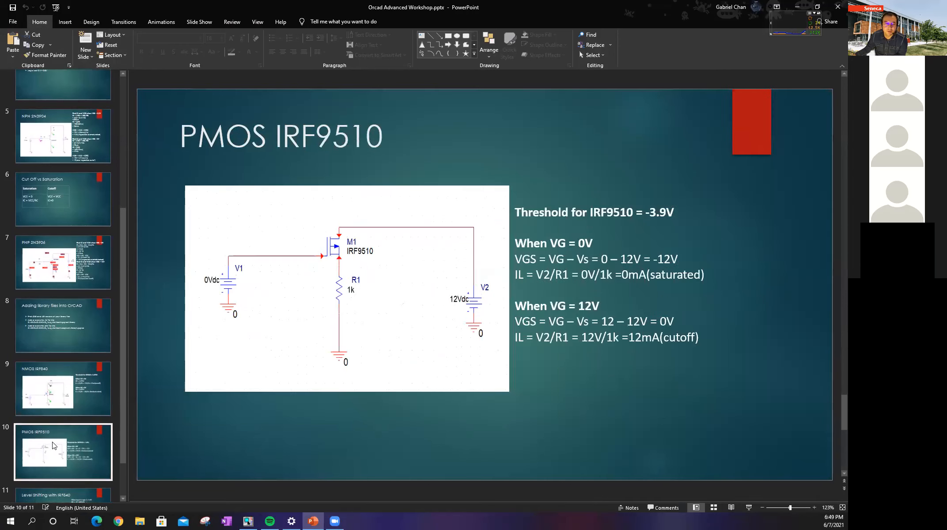
Look back through the earlier workshop slides and show the NPN 2N3904 slide.
left_click(76, 278)
left_click(73, 322)
left_click(62, 264)
left_click(80, 89)
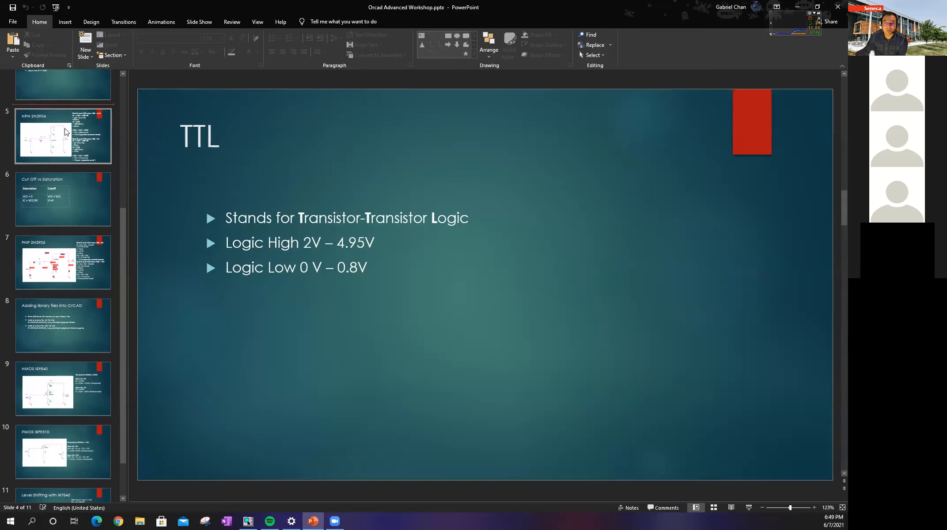
left_click(66, 132)
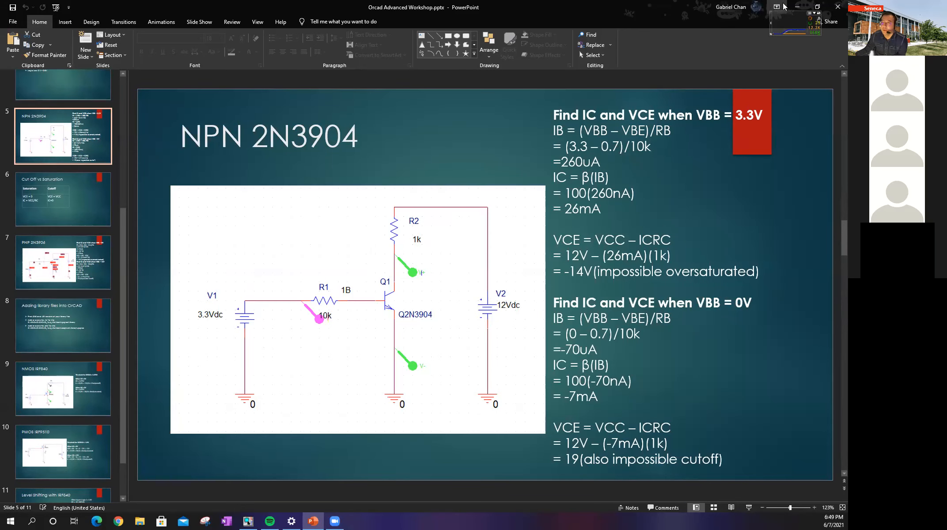
Switch to OrCAD Capture, run the TIP 122 dc sweep simulation and move the I(Q1:c) trace into a separate added plot.
key("alt+Tab")
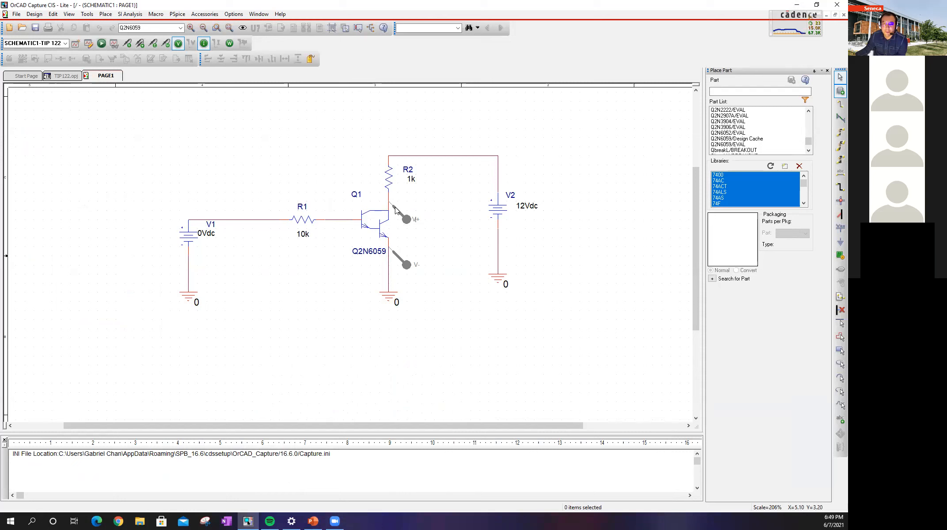
left_click(101, 42)
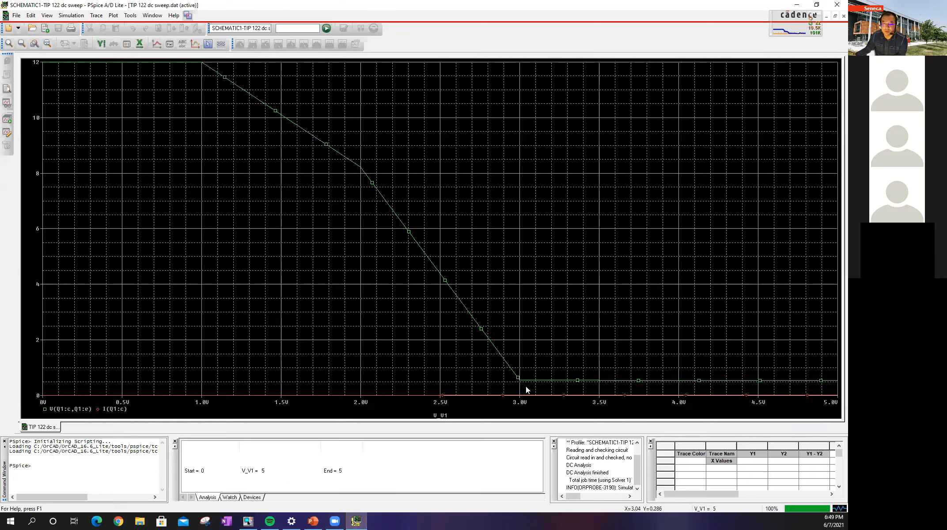
left_click(102, 409)
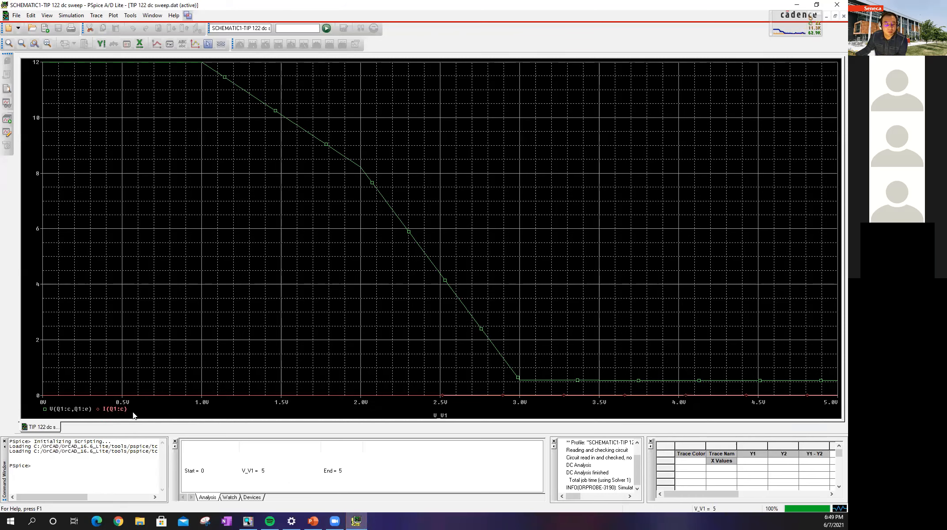
key("Delete")
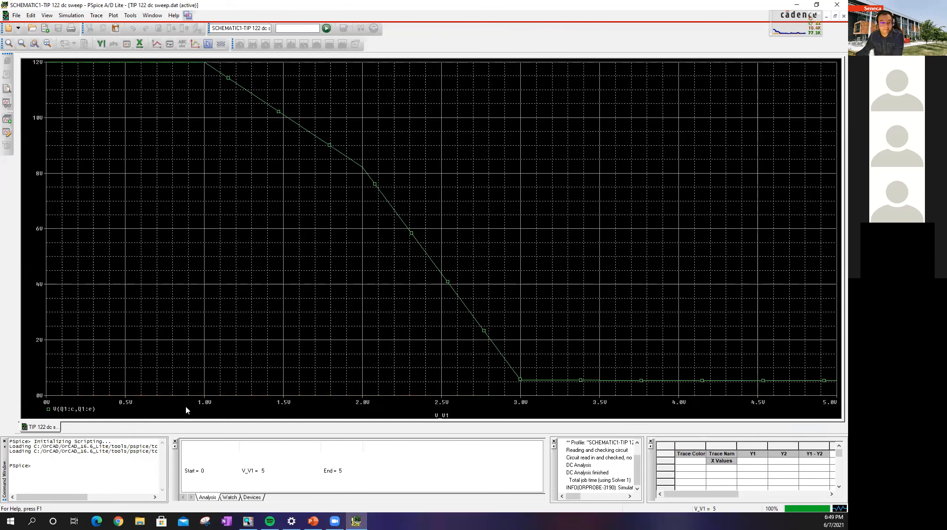
right_click(185, 406)
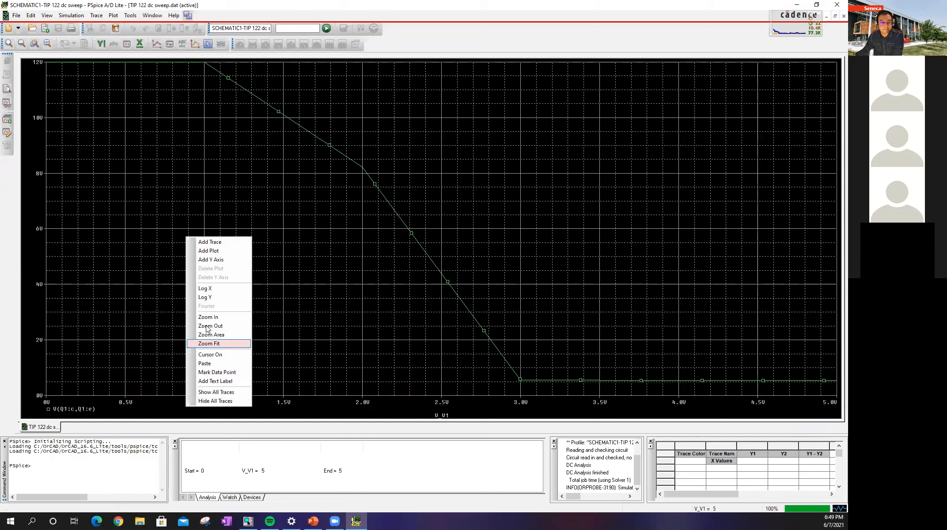
left_click(224, 252)
key("ctrl+v")
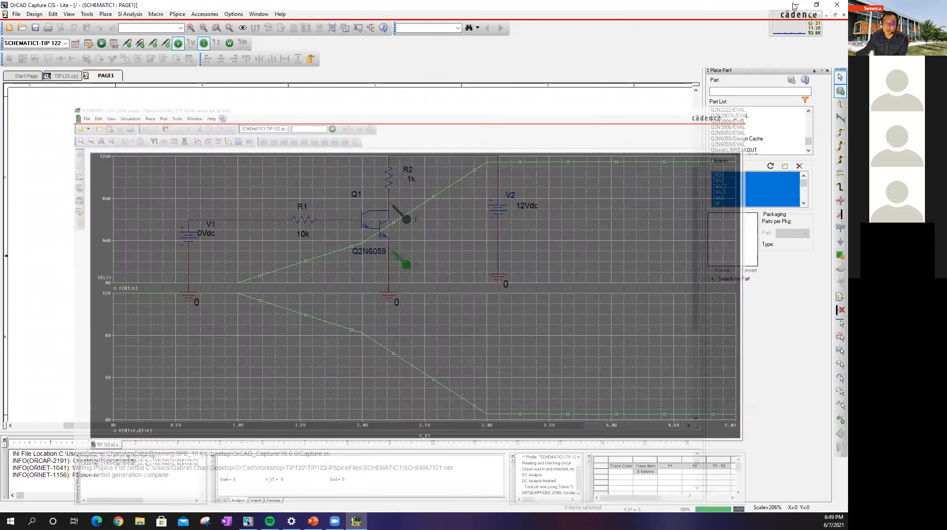
Close the PSpice window with the TIP 122 dc sweep results and return to the TIP122 schematic in OrCAD Capture.
left_click(796, 5)
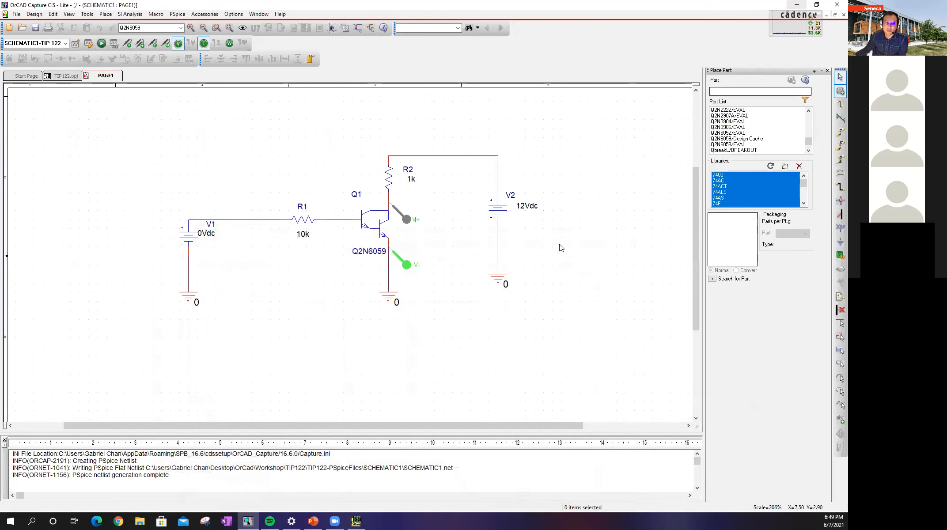
left_click(799, 4)
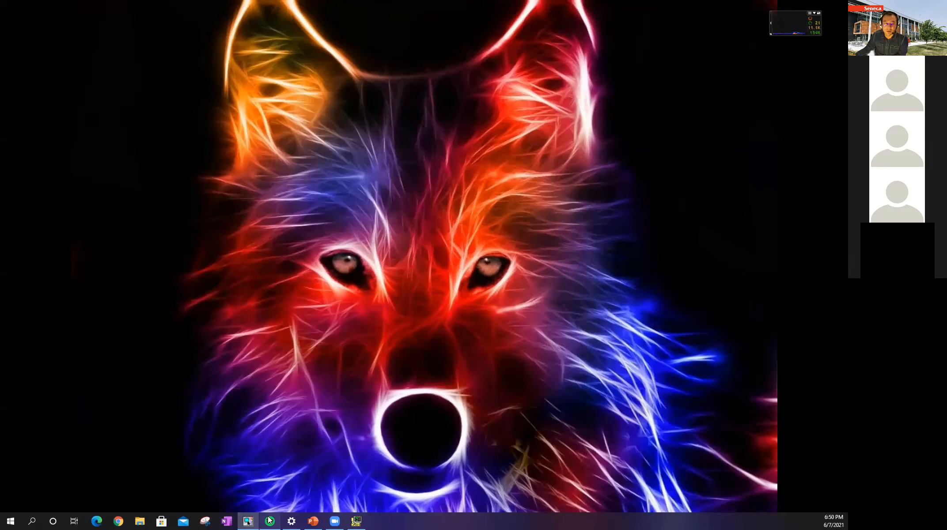
left_click(356, 521)
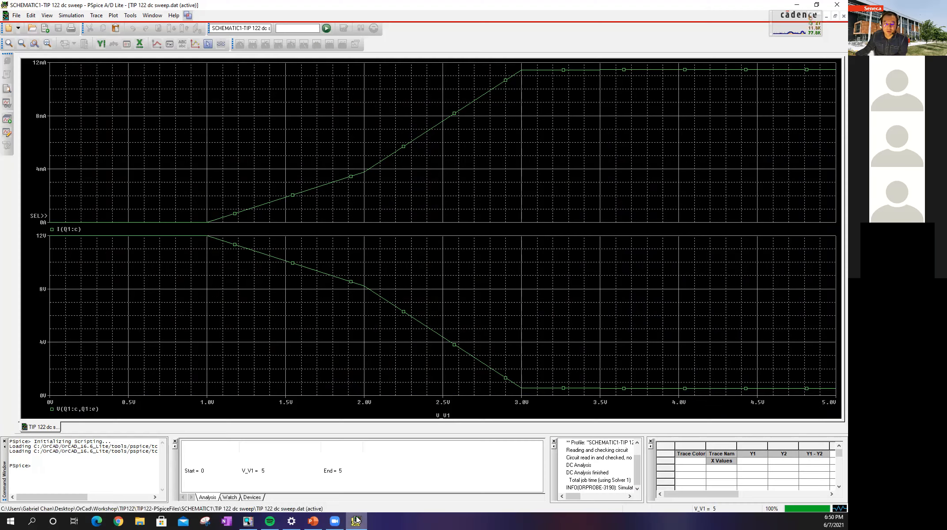
left_click(838, 4)
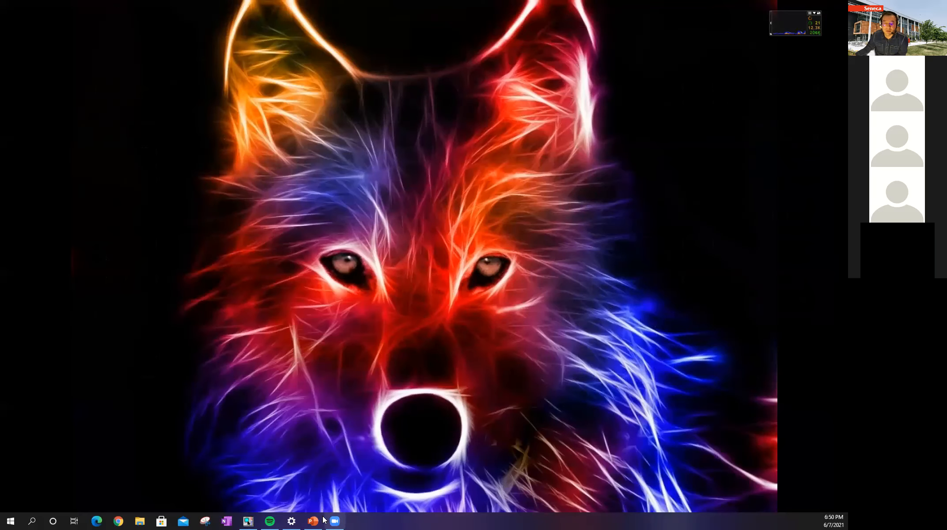
left_click(248, 521)
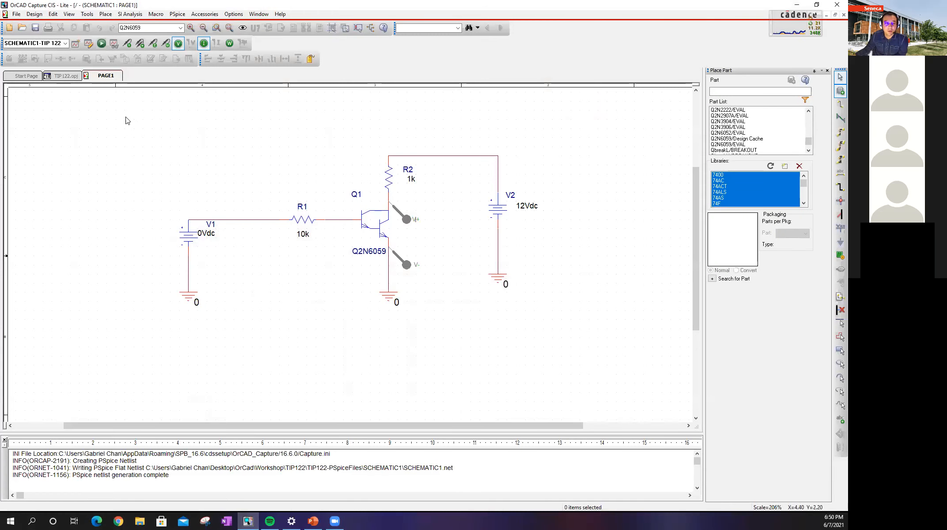
Open the project TIP127.opj from the TIP127 folder inside the Workshop folder.
left_click(28, 75)
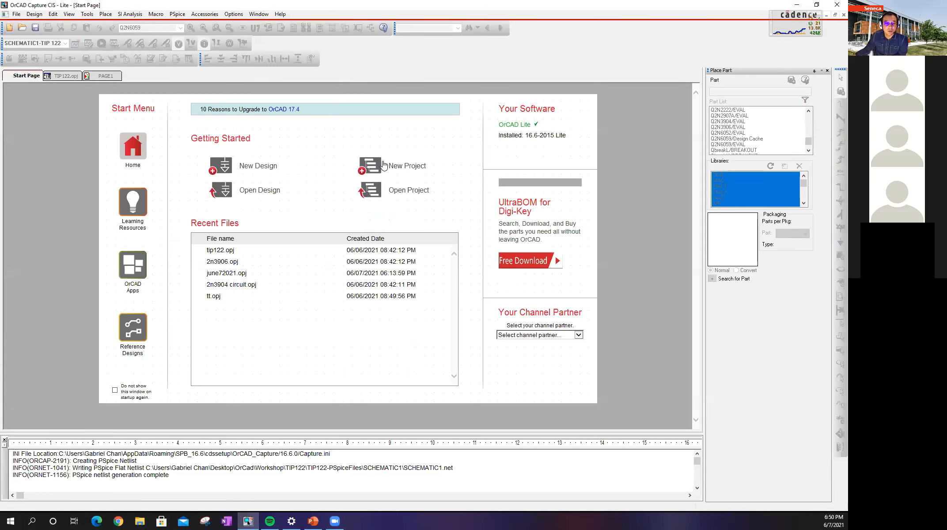
left_click(400, 192)
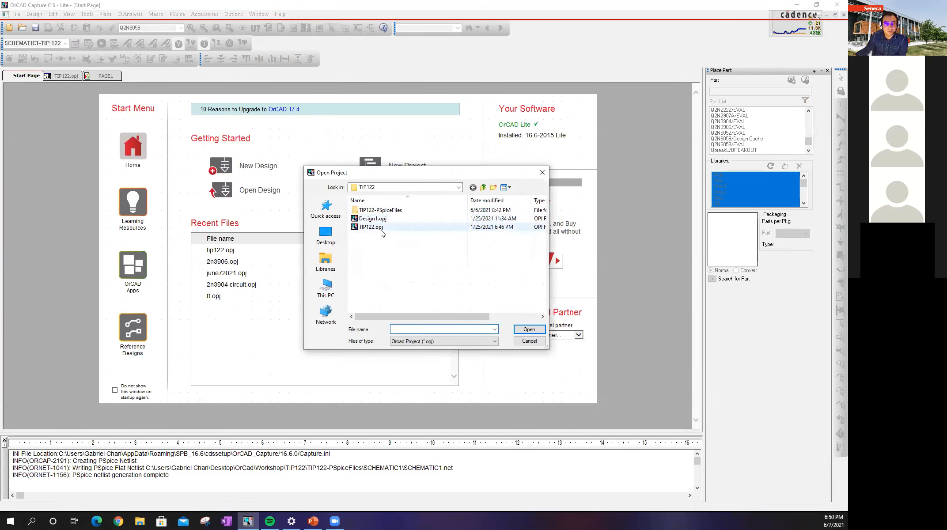
left_click(482, 188)
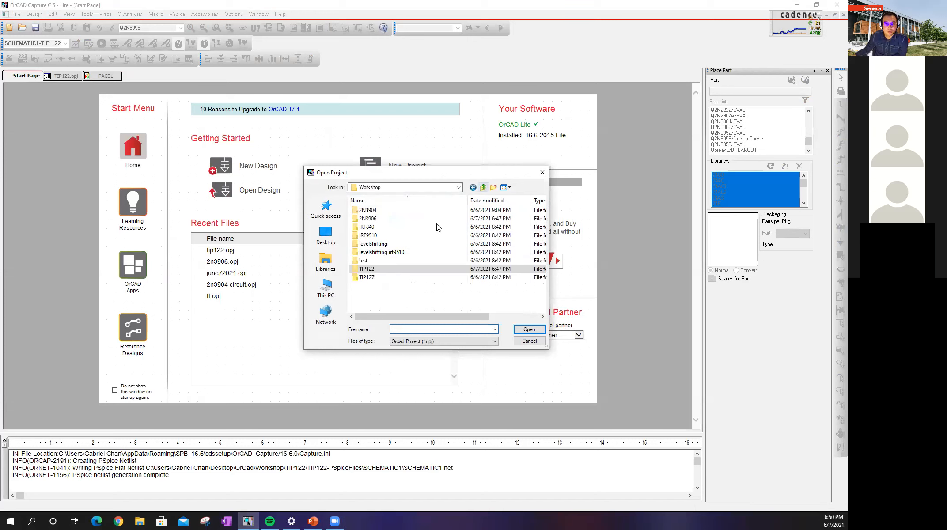
double_click(390, 274)
double_click(375, 227)
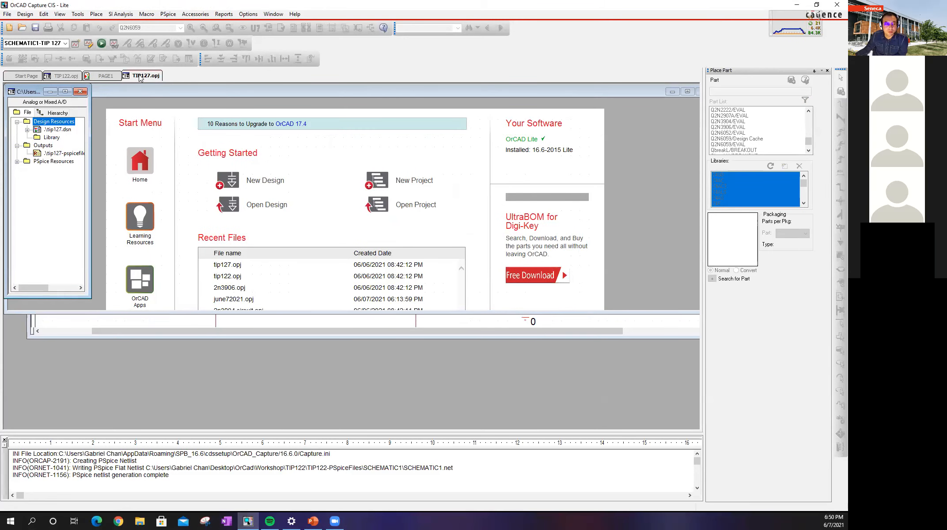
Open PAGE1 of SCHEMATIC1 in the TIP127 design and view its PNP Darlington circuit enlarged in a maximized window.
double_click(62, 129)
double_click(68, 137)
double_click(71, 145)
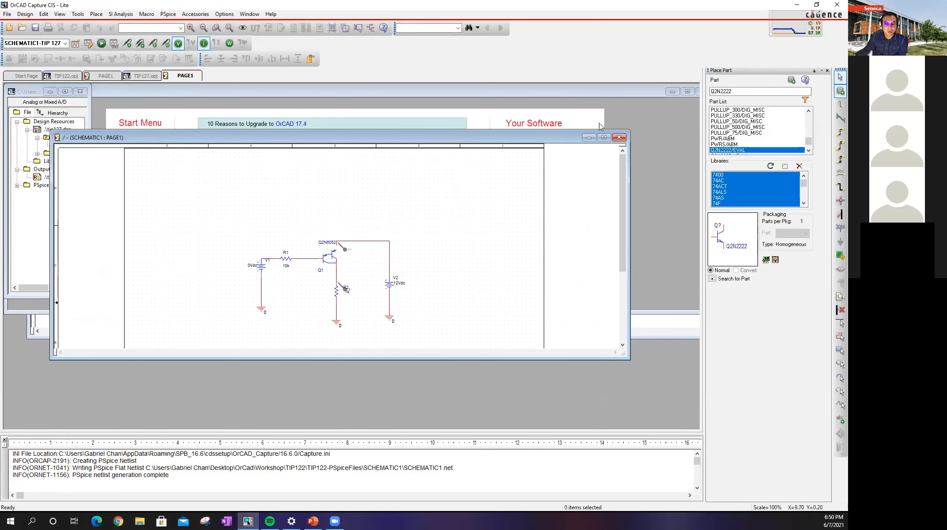
left_click(604, 137)
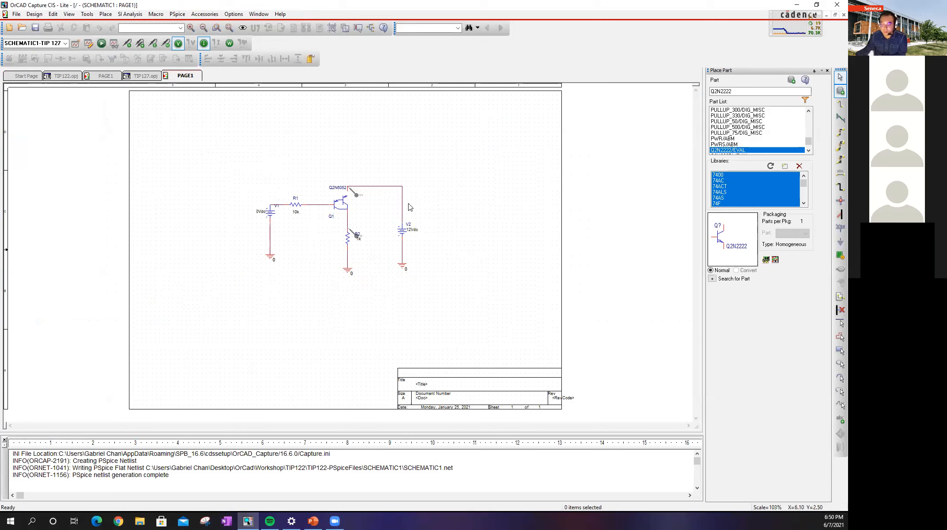
key("i")
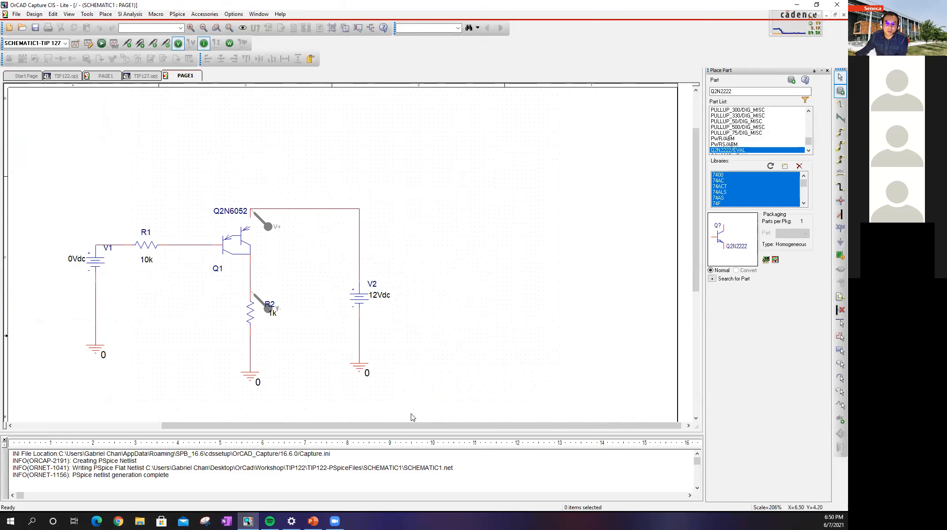
scroll(360, 425, "down", 4)
scroll(395, 211, "left", 1)
scroll(487, 211, "up", 1)
scroll(487, 211, "up", 1)
Run the TIP 127 dc sweep simulation and move the -I(R2) trace into a separate added plot.
left_click(101, 43)
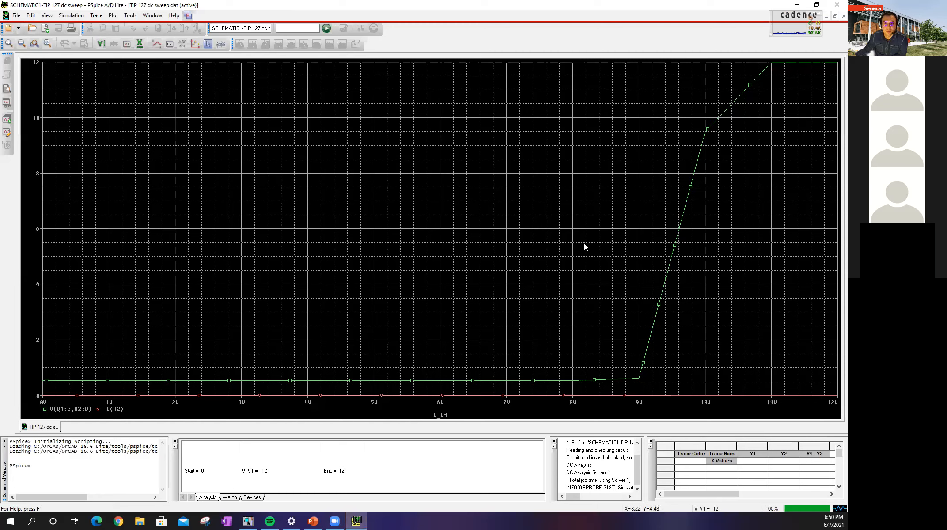
left_click(107, 409)
key("ctrl+x")
right_click(261, 414)
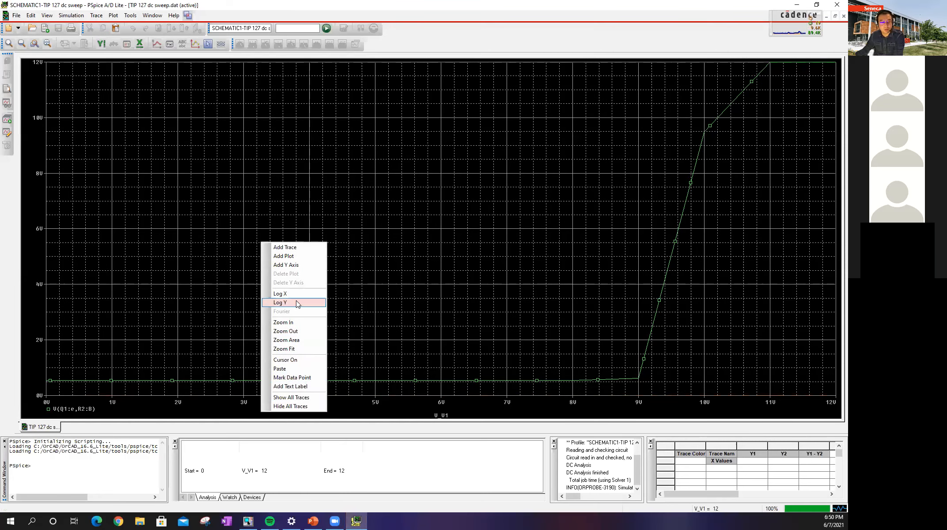
left_click(284, 257)
key("ctrl+v")
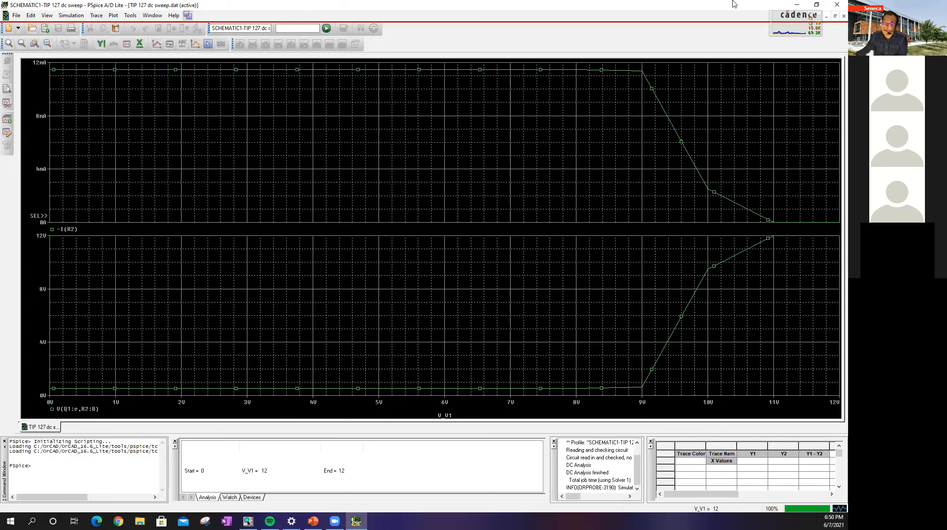
Return to the PowerPoint presentation and show the NMOS IRF840 slide, followed by the PMOS IRF9510 slide.
left_click(796, 5)
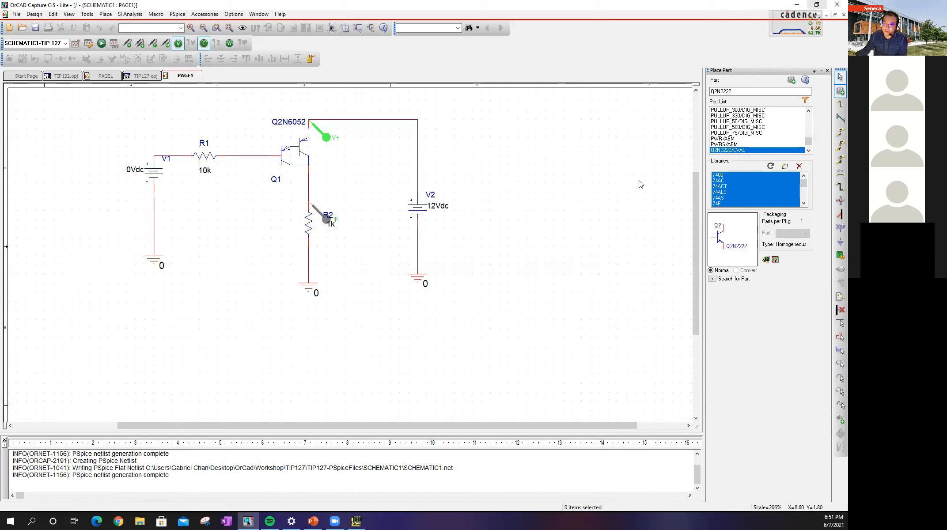
left_click(797, 4)
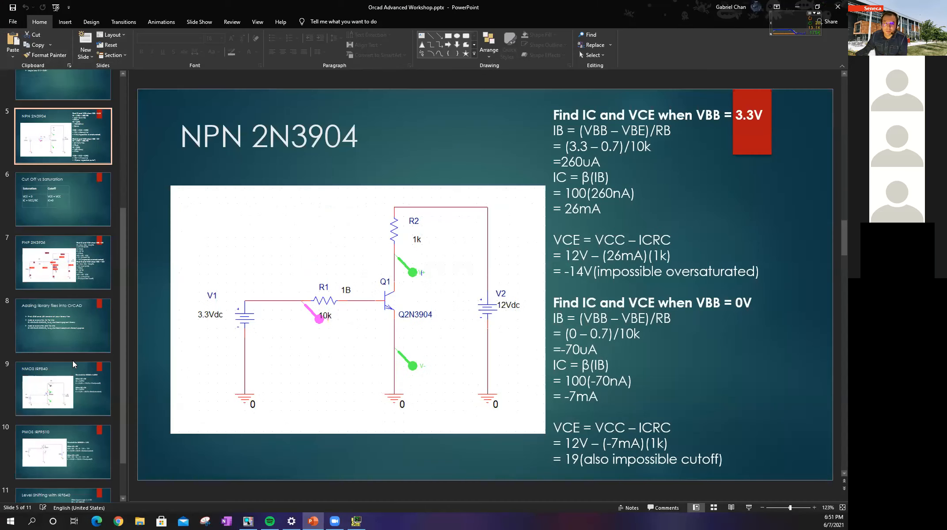
scroll(82, 380, "down", 1)
left_click(88, 400)
left_click(73, 346)
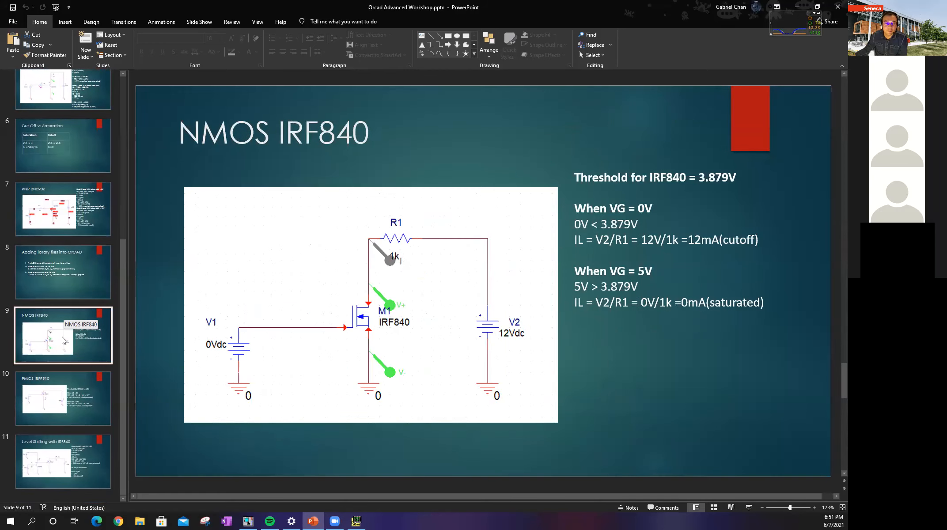
left_click(74, 408)
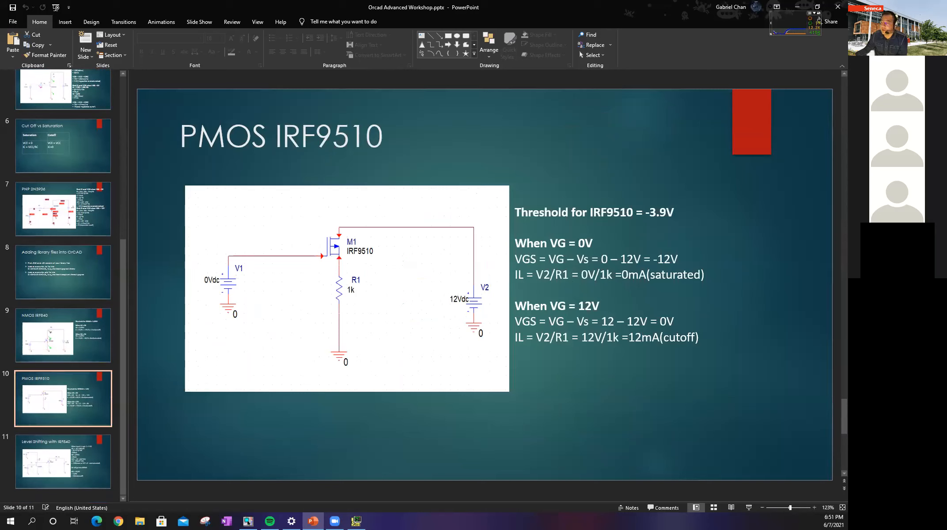
key("alt+Tab")
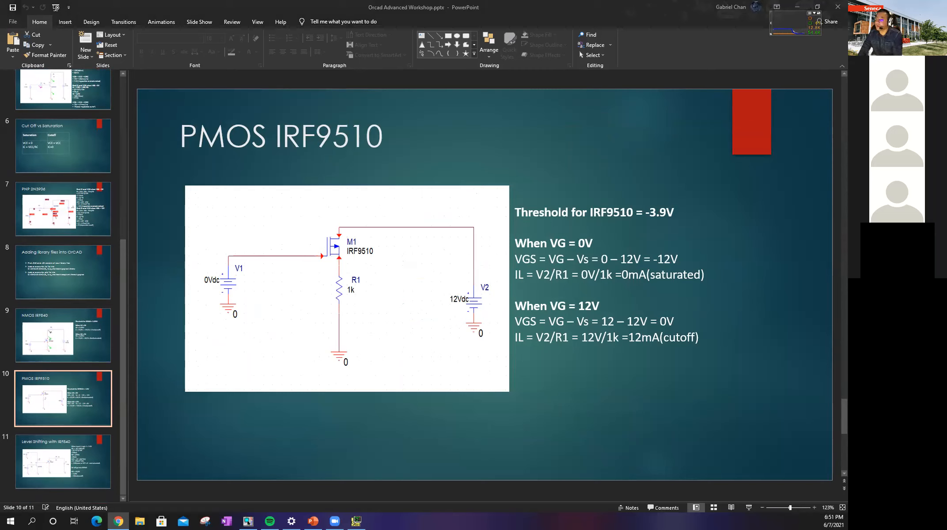
key("alt+Tab")
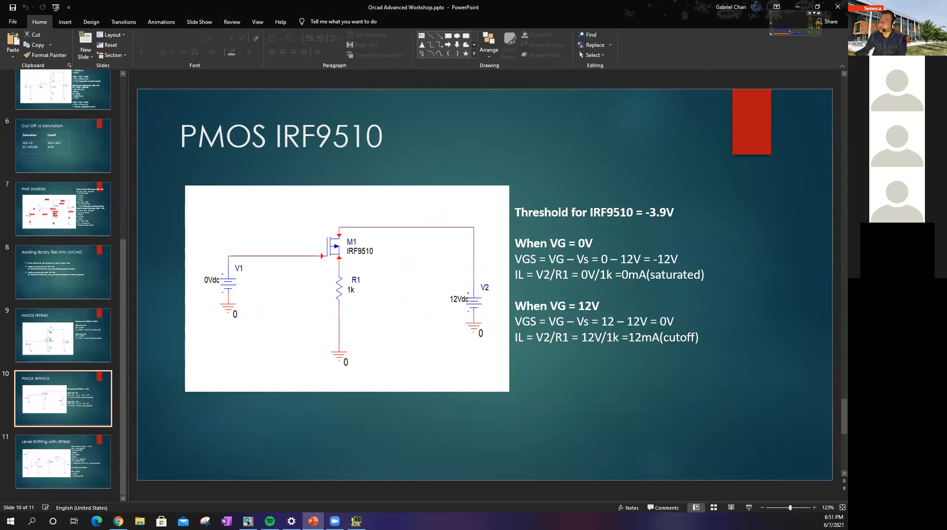
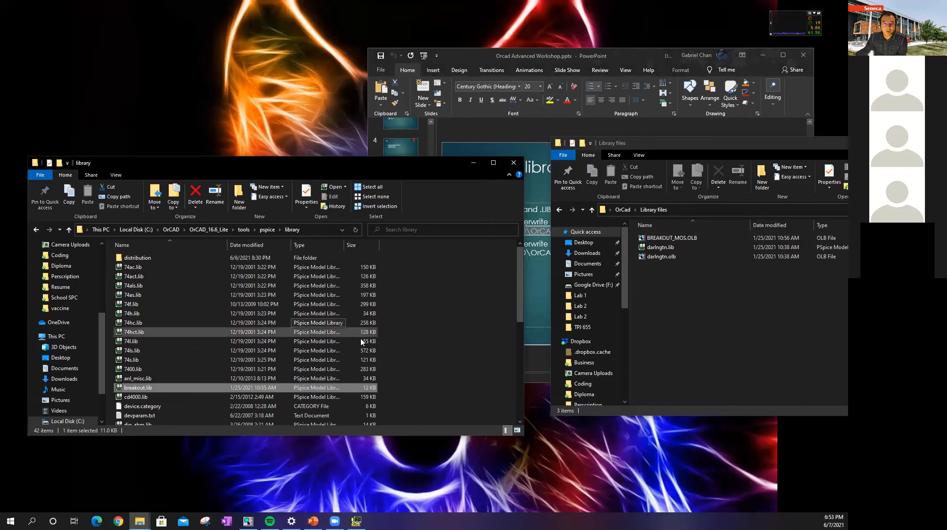
Undo the move of breakout.lib and copy that file from the Library files folder into the OrCAD pspice library folder instead.
key("ctrl+z")
left_click(669, 338)
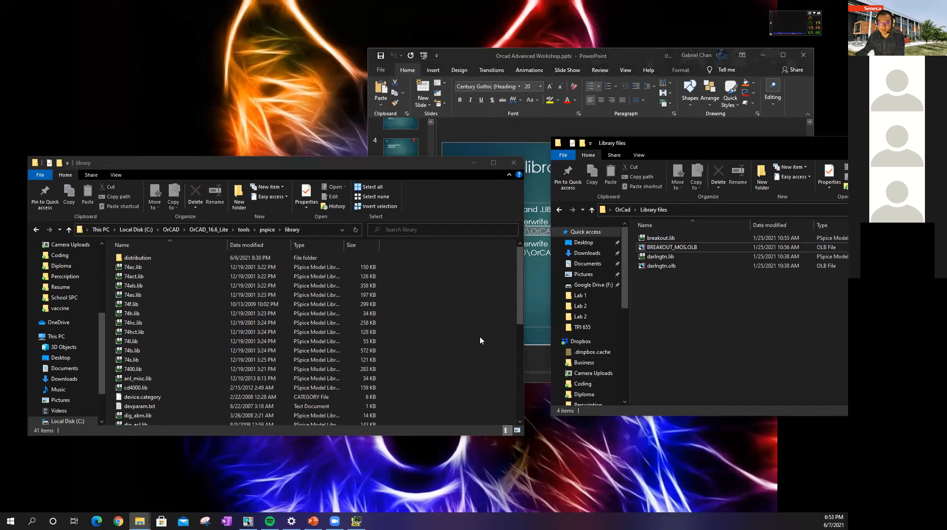
scroll(367, 345, "down", 5)
scroll(367, 345, "up", 3)
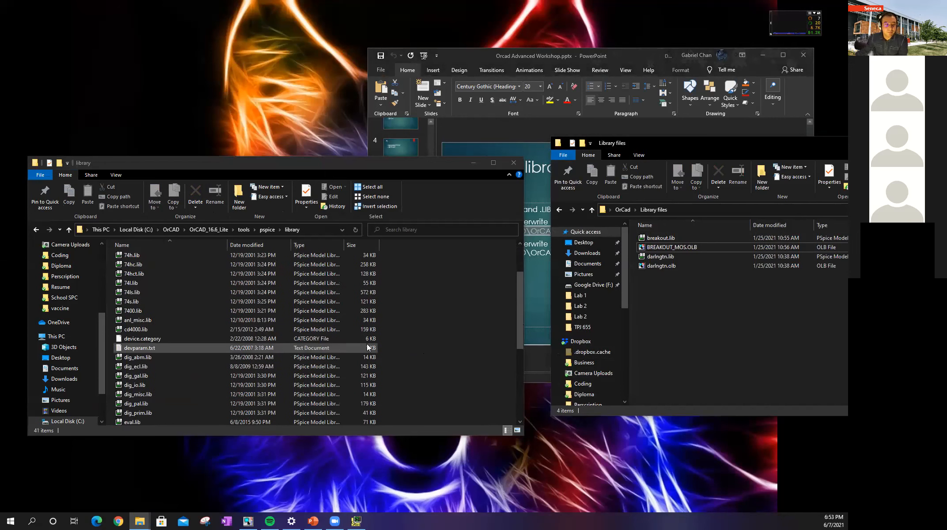
left_click(671, 238)
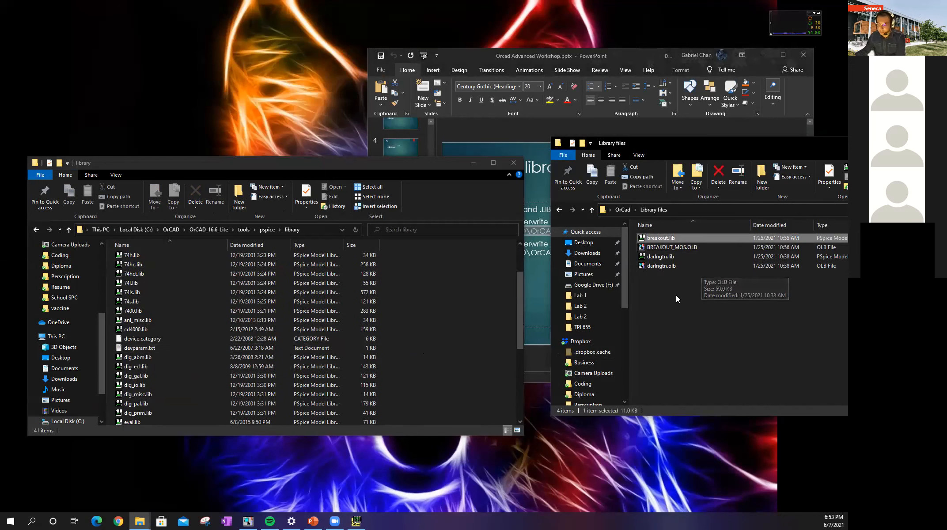
left_click(429, 307)
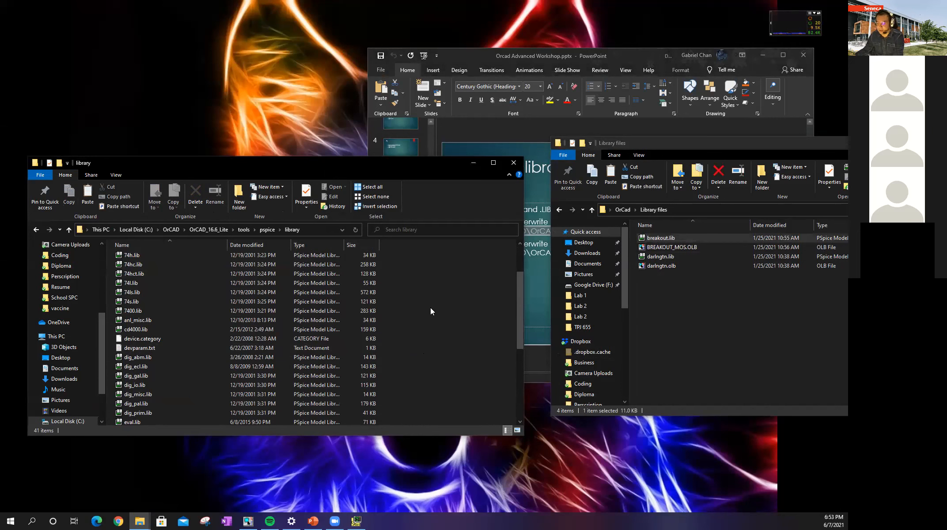
key("ctrl+v")
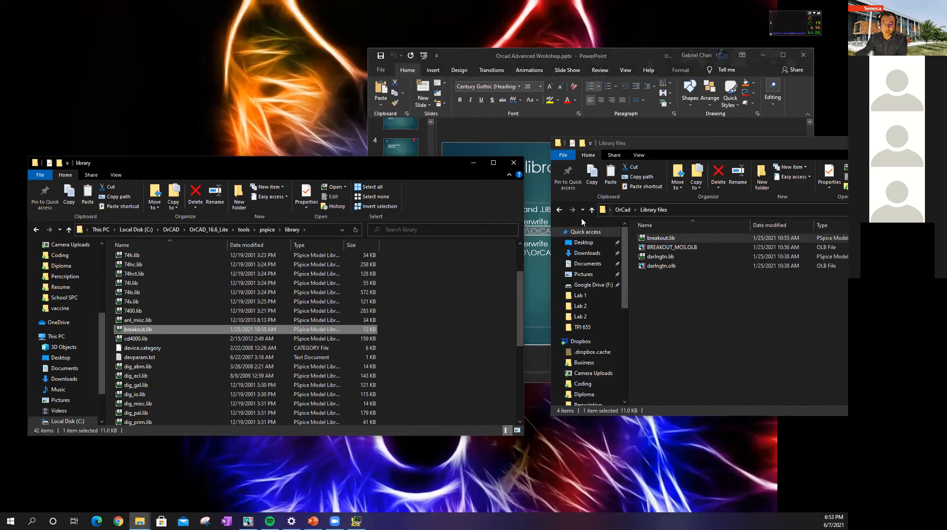
Copy the .olb destination path from the slide and open C:\OrCAD\OrCAD_16.6_Lite\tools\capture\library\pspice in the file window.
key("alt+Tab")
left_click_drag(703, 251, 495, 259)
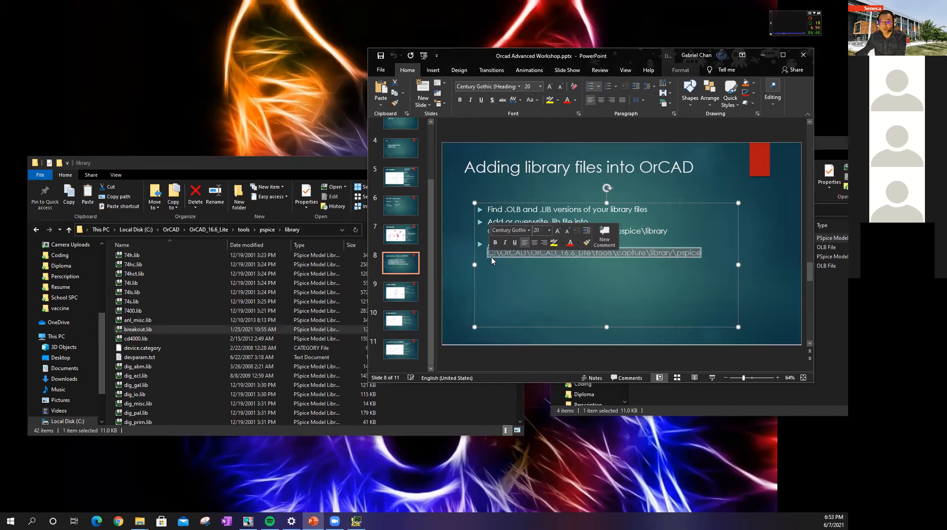
left_click(318, 227)
key("ctrl+a")
type("C:\\OrCAD\\OrCAD_16.6_Lite\\tools\\capture\\library\\pspice")
key("Return")
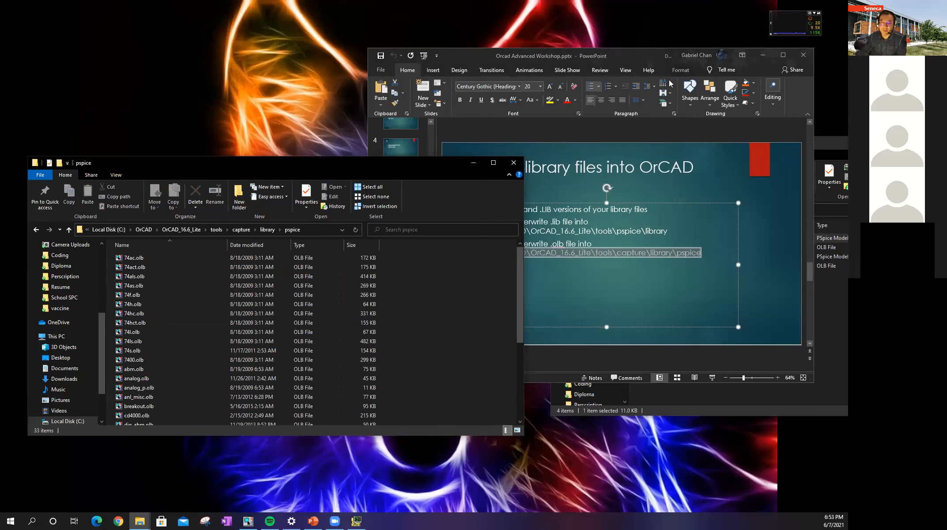
Copy BREAKOUT_MOS.OLB from the Library files folder into the capture library pspice folder, and minimize that folder and the presentation.
left_click(835, 329)
left_click_drag(671, 247, 659, 278)
left_click(472, 342)
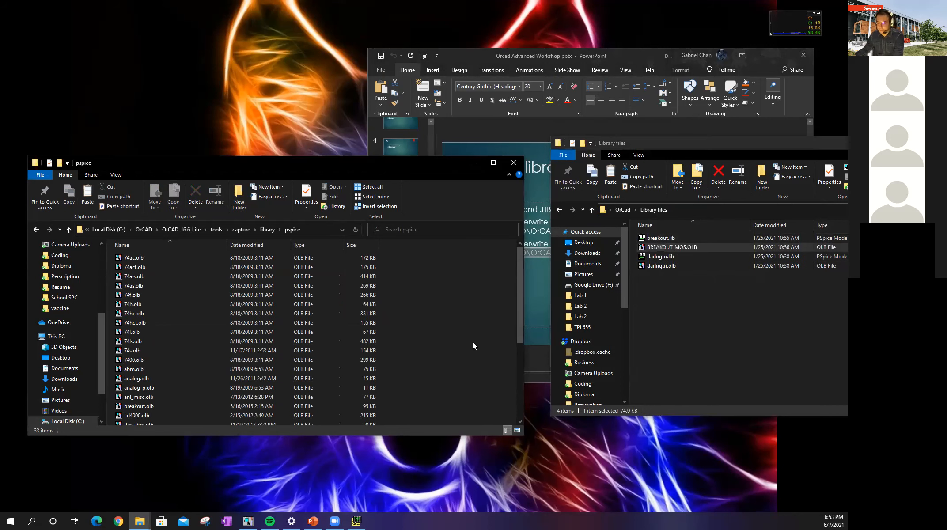
key("ctrl+v")
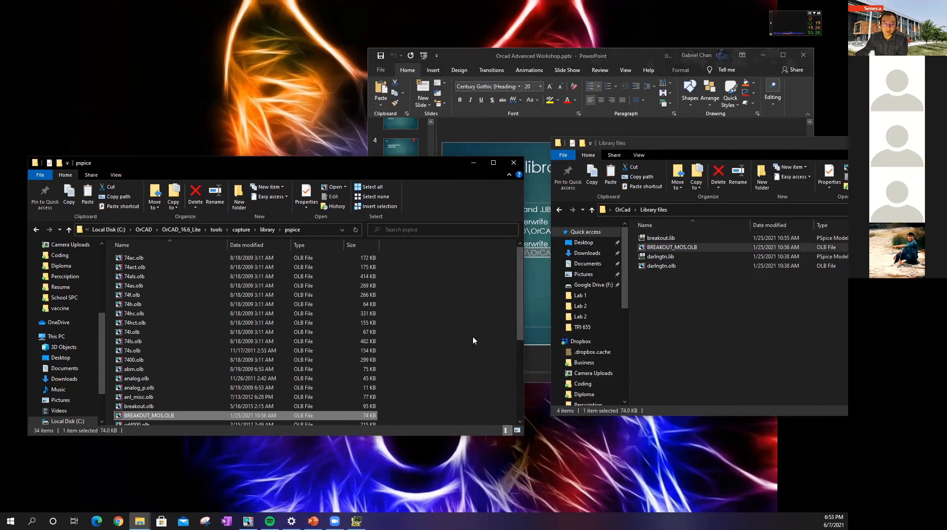
scroll(473, 336, "down", 1)
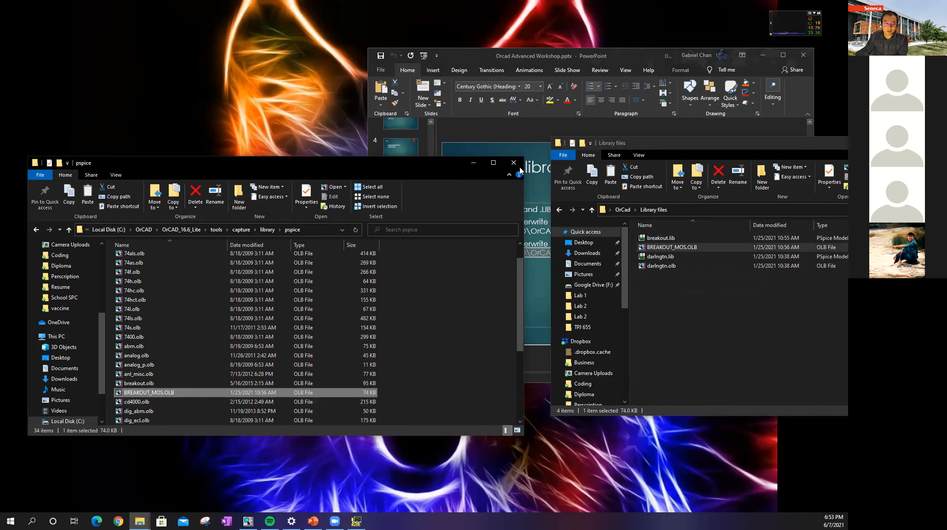
left_click(472, 163)
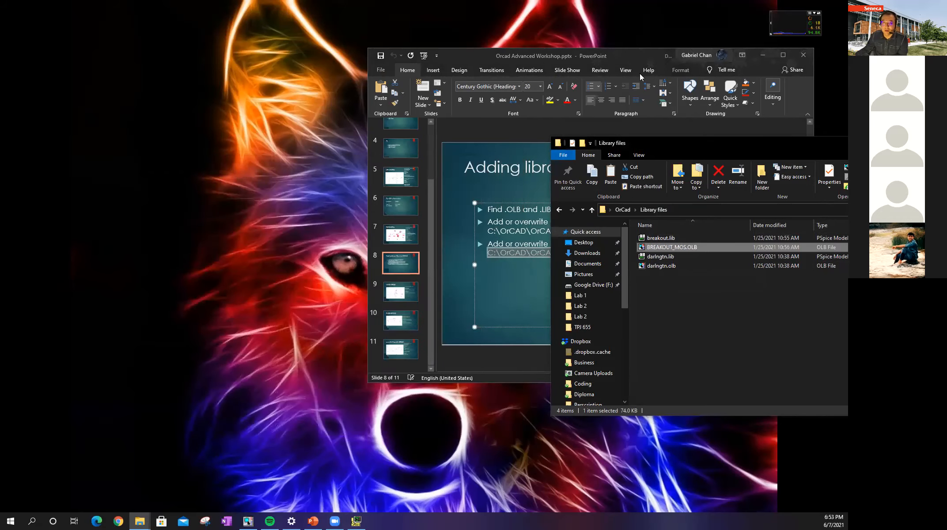
left_click(739, 76)
left_click(763, 55)
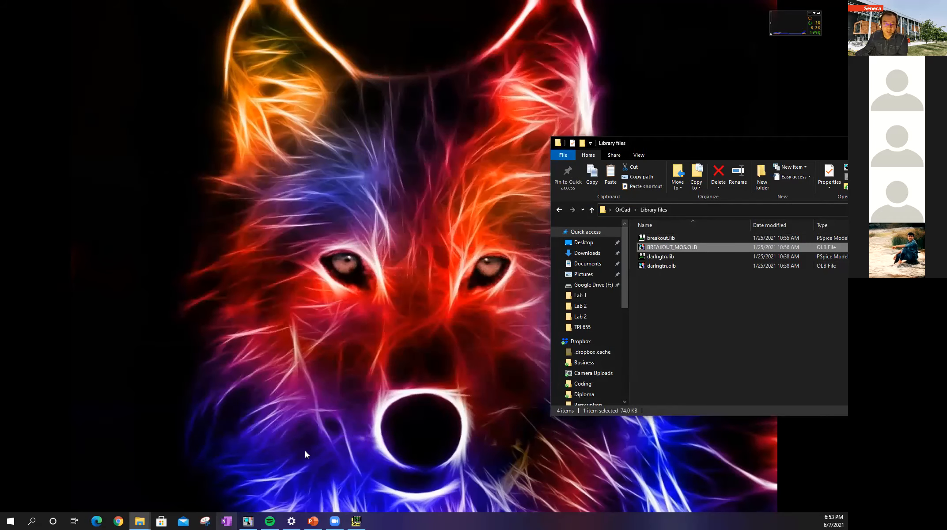
Switch to OrCAD Capture and add BREAKOUT_MOS.OLB to the libraries available for placing parts.
left_click(248, 521)
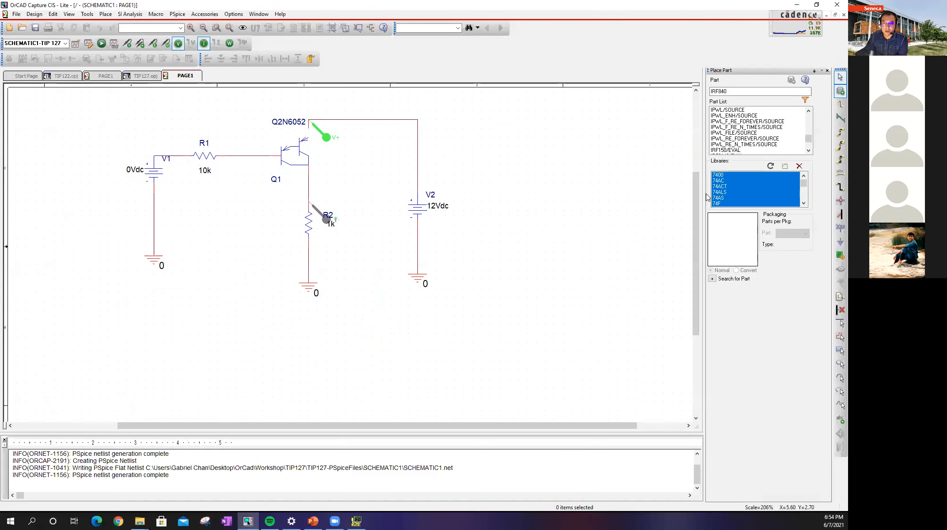
left_click(773, 126)
left_click(785, 166)
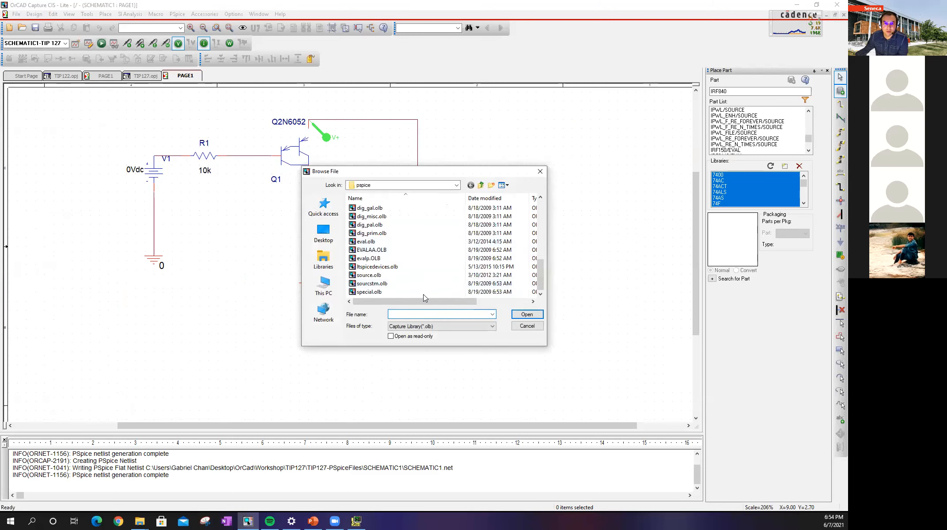
scroll(479, 214, "up", 2)
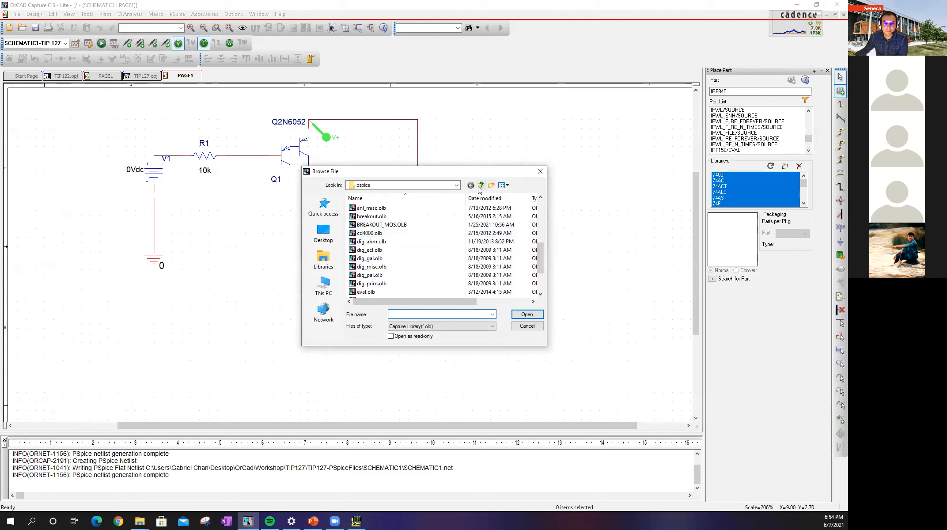
left_click(413, 225)
left_click(526, 314)
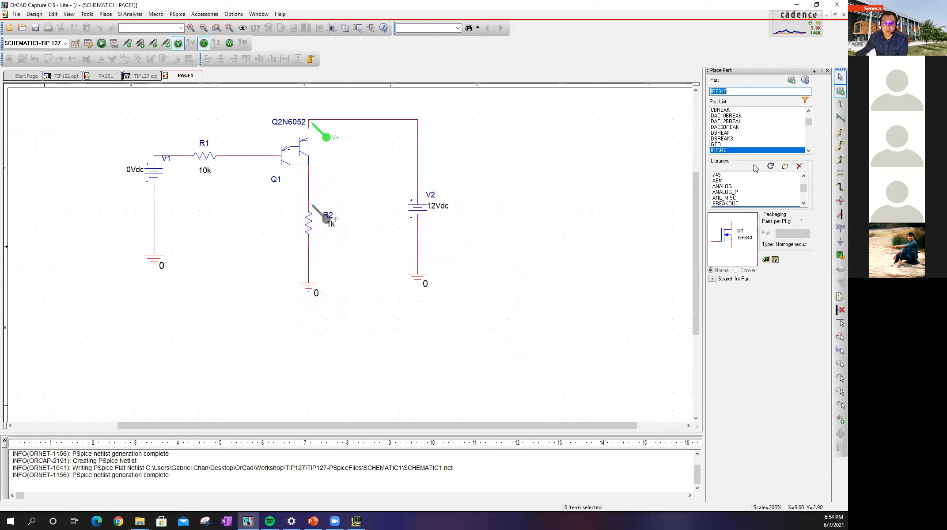
Examine the parts in the BREAKOUT_MOS library, previewing IRF9510 and JBREAKN.
scroll(742, 204, "down", 1)
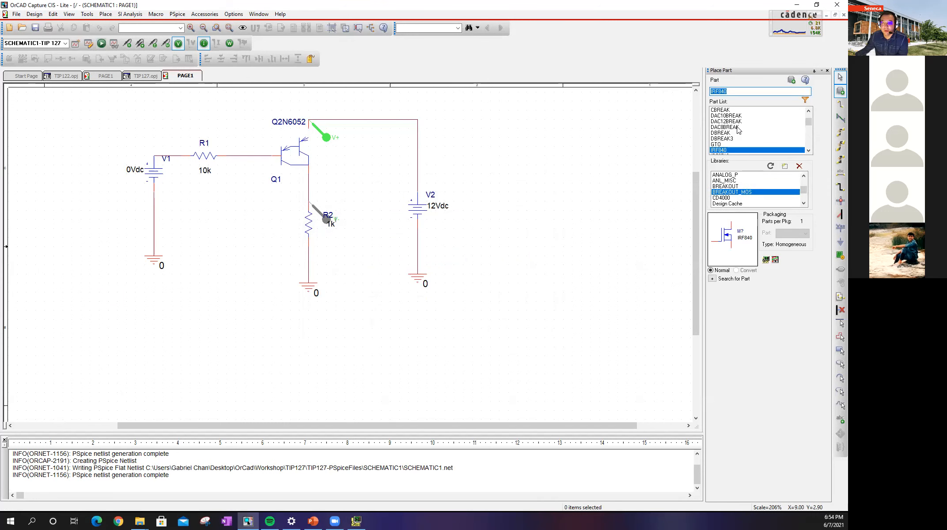
scroll(728, 127, "down", 2)
left_click(725, 116)
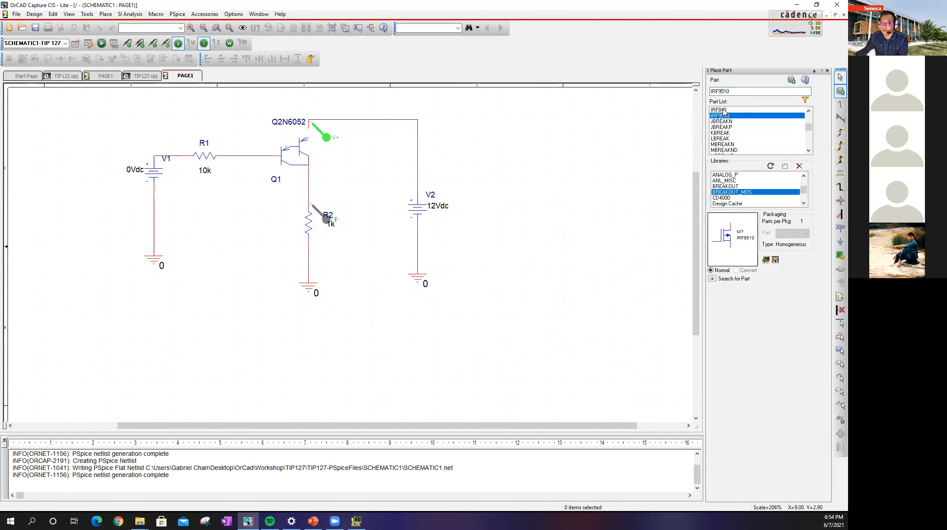
left_click(725, 121)
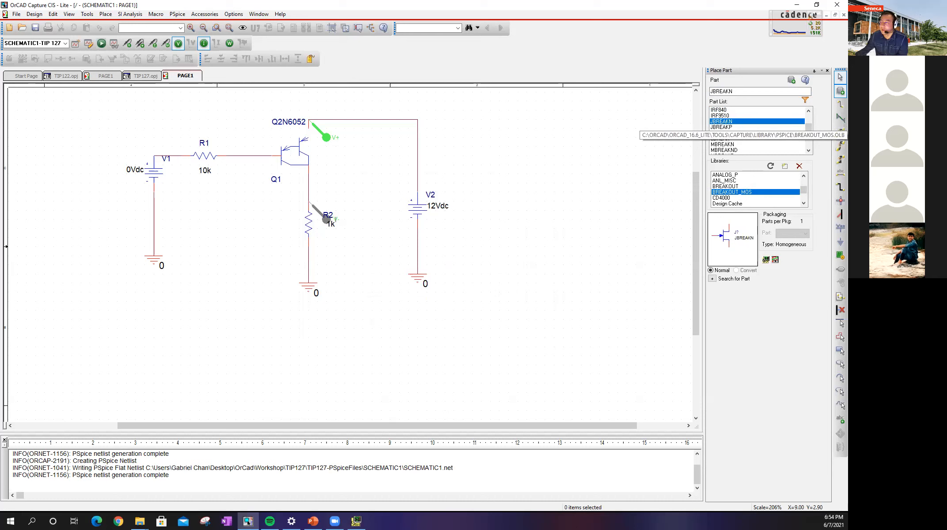
Close OrCAD Capture completely and start it again.
left_click(836, 4)
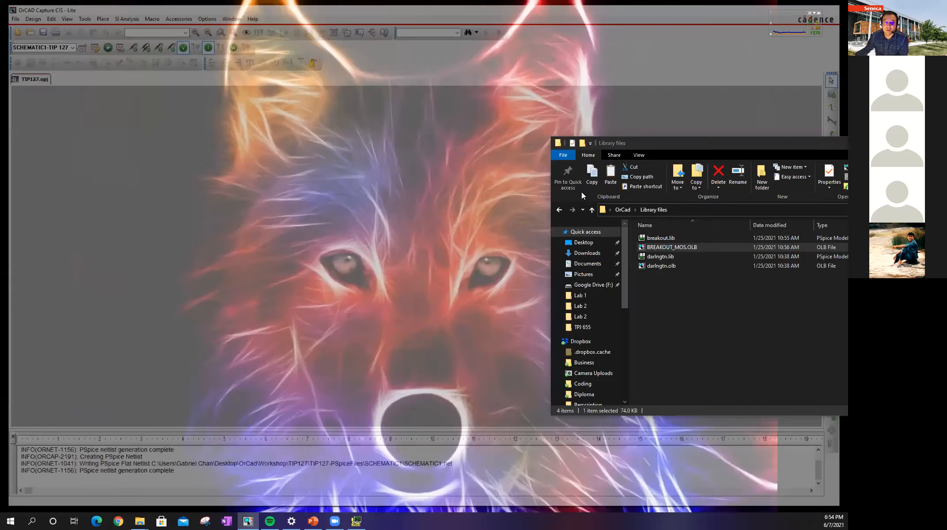
left_click(665, 325)
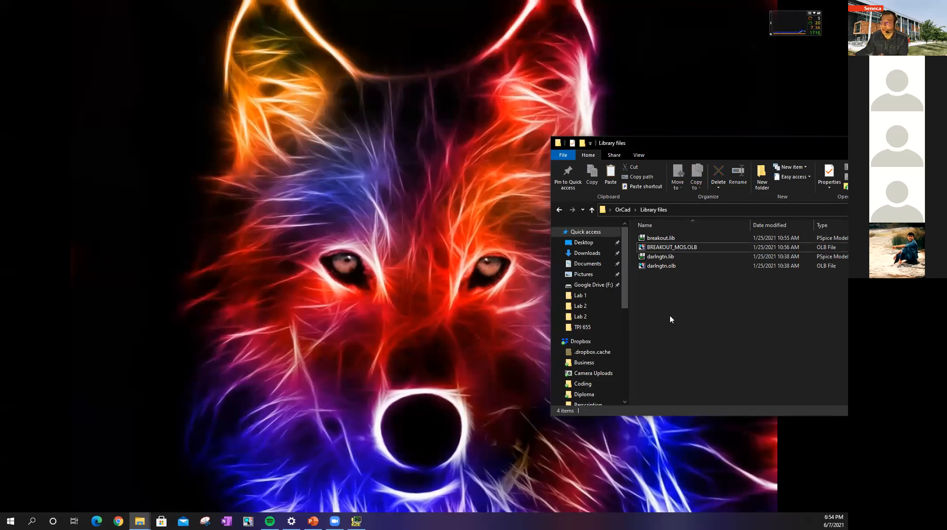
left_click(248, 521)
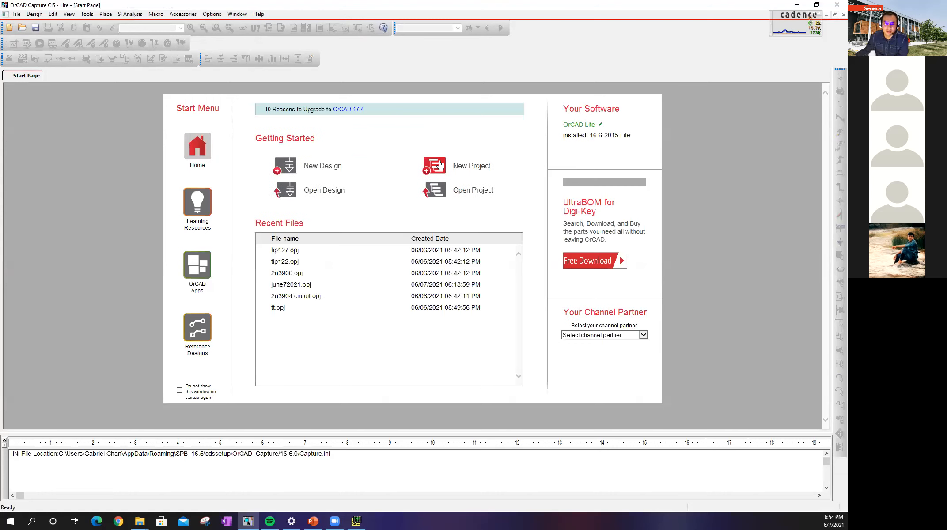
Open the IRF840.opj project from the IRF840 folder inside Workshop.
left_click(472, 189)
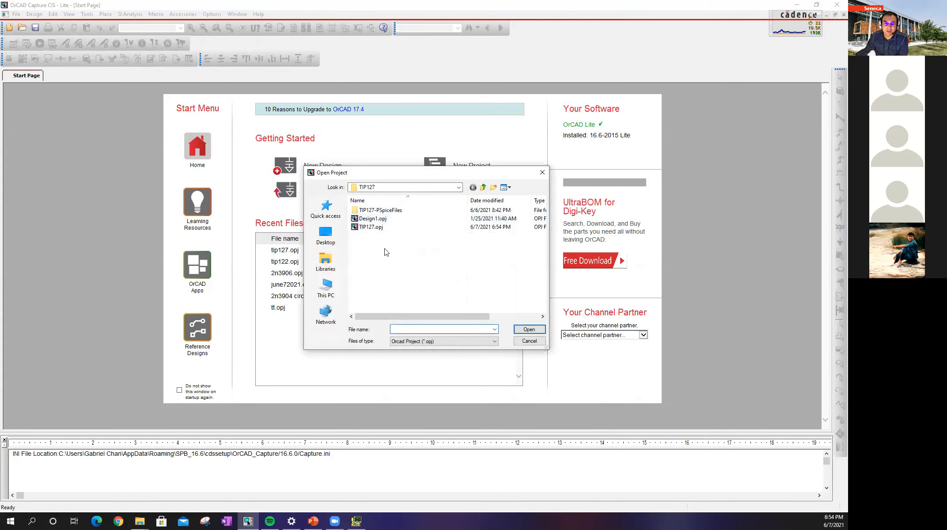
left_click(484, 187)
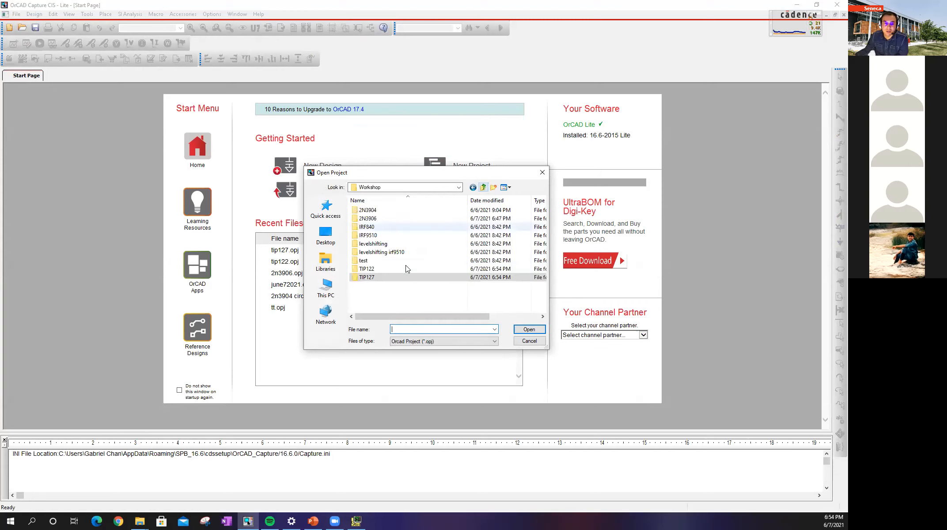
double_click(401, 228)
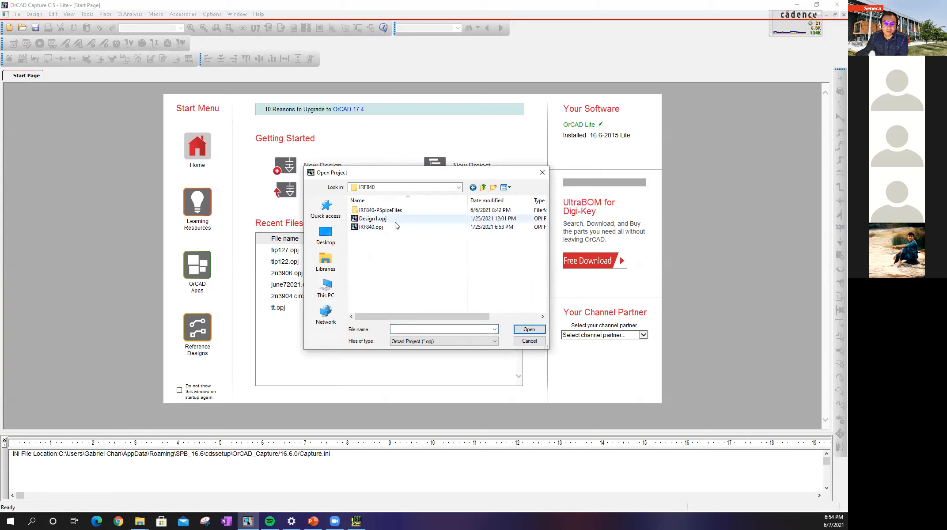
left_click(397, 227)
left_click(528, 329)
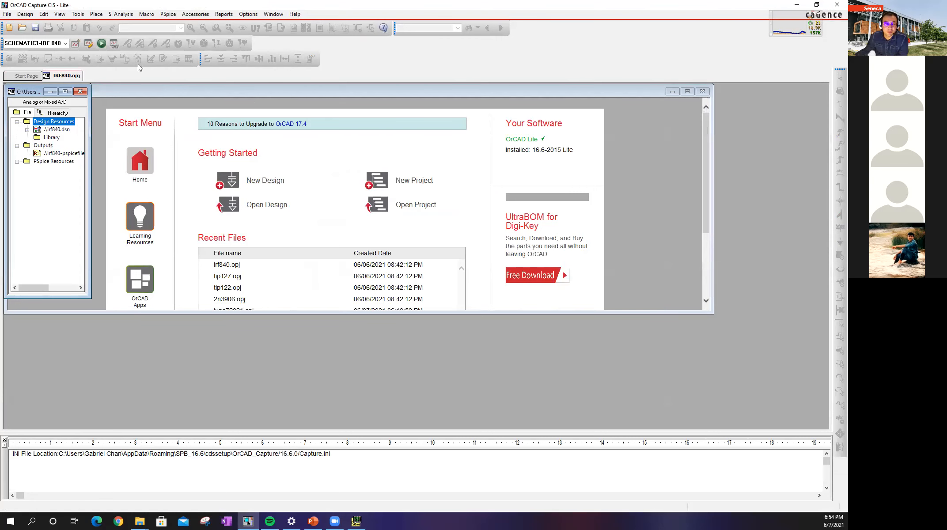
Try to run the IRF 840 dc sweep simulation without opening the schematic page, and close the PSpice window.
left_click(101, 43)
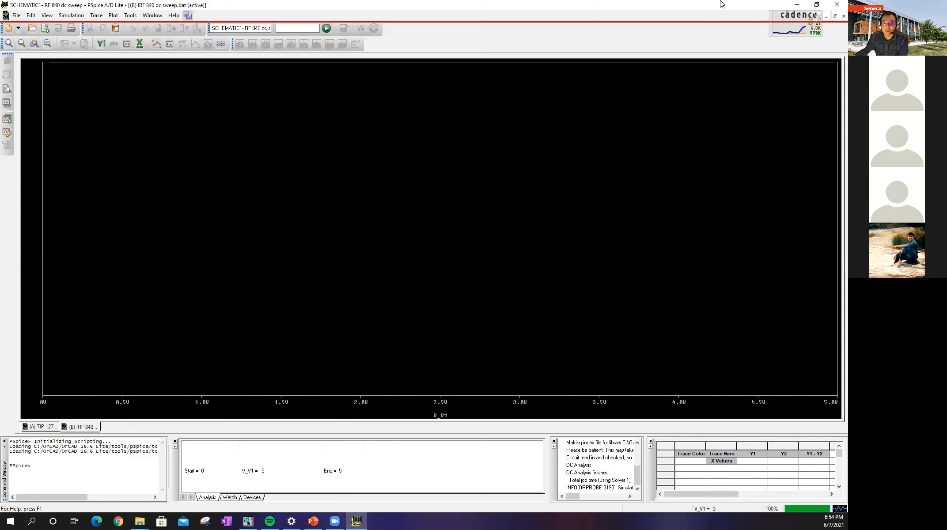
left_click_drag(706, 6, 625, 114)
left_click(725, 114)
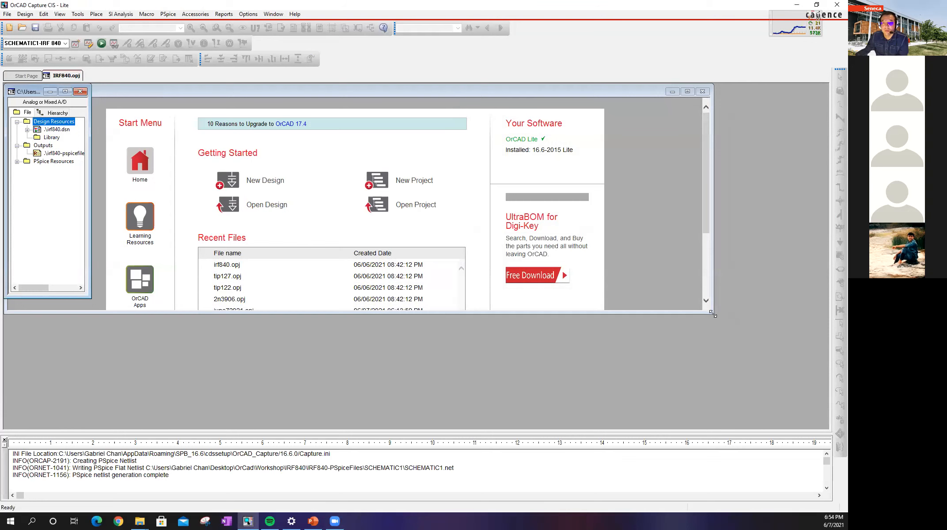
Maximize the project windows and open PAGE1 of SCHEMATIC1 in the IRF840 design.
left_click_drag(712, 314, 762, 365)
left_click(737, 91)
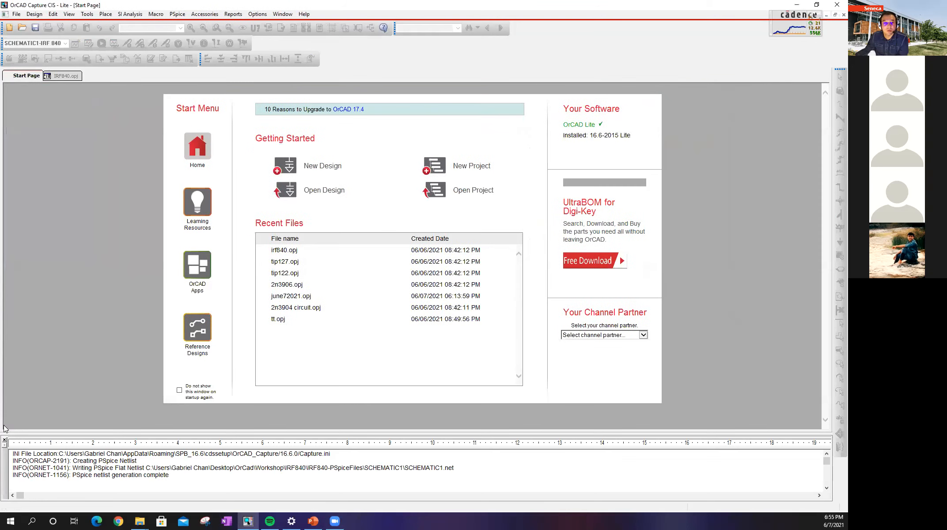
left_click(72, 79)
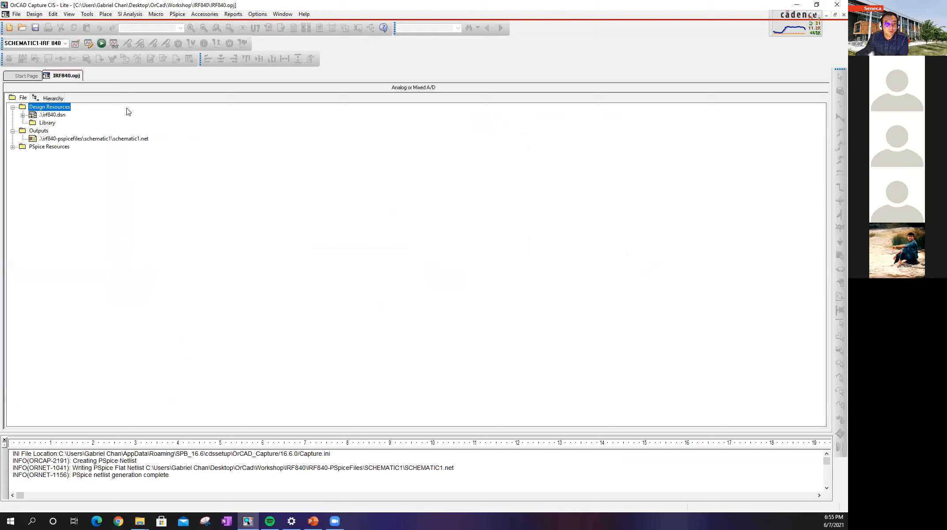
double_click(53, 115)
double_click(59, 122)
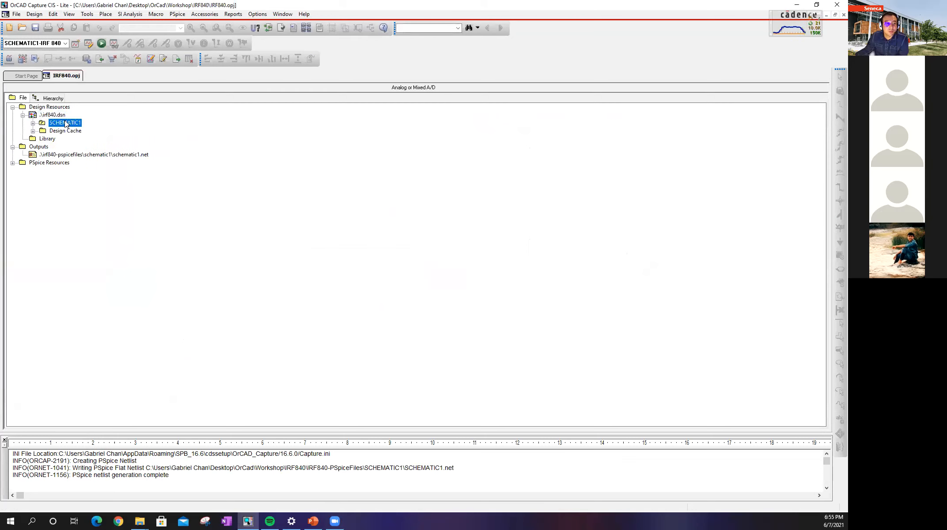
double_click(67, 130)
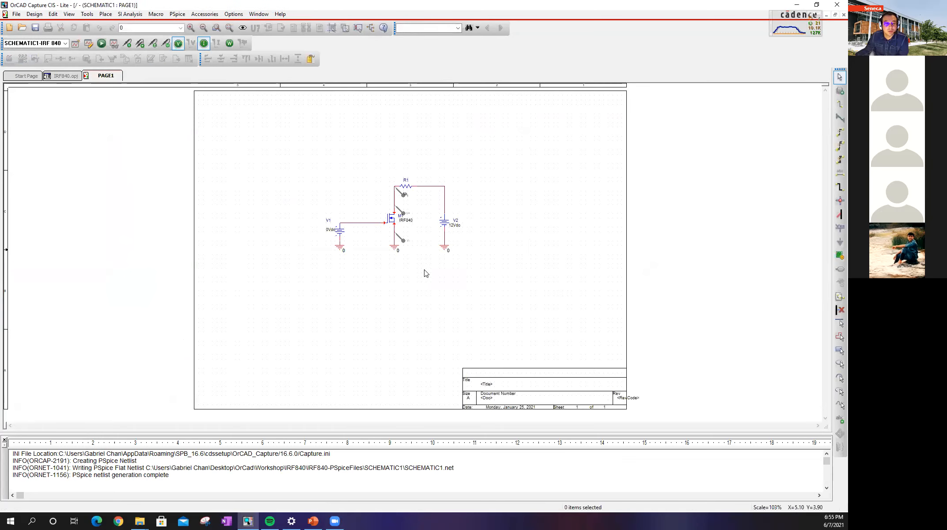
Run the IRF 840 dc sweep simulation and move the I(R1) trace into a separate added plot.
left_click(64, 46)
left_click(65, 47)
left_click(100, 44)
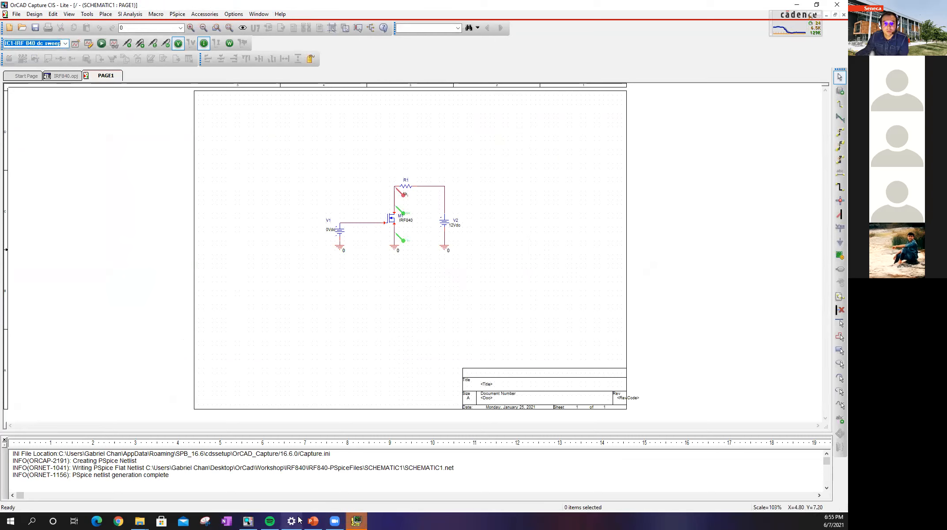
left_click(700, 112)
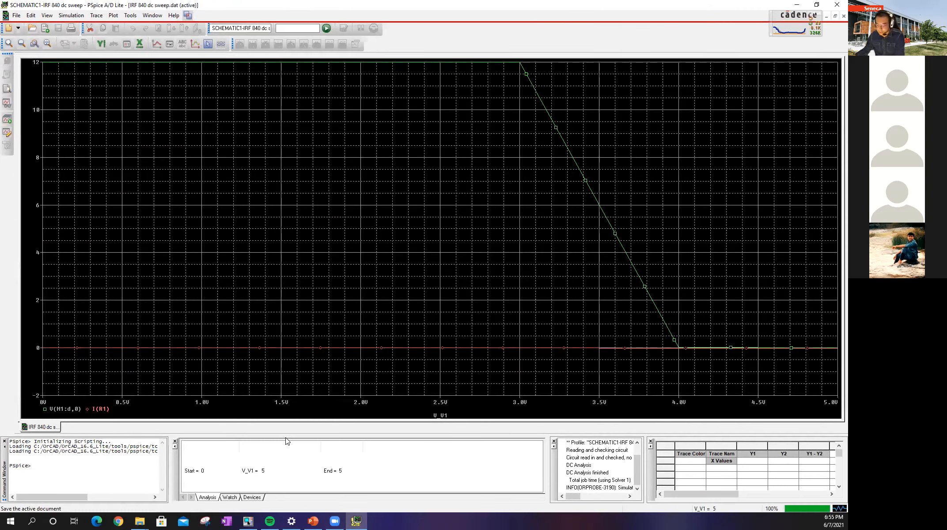
right_click(312, 416)
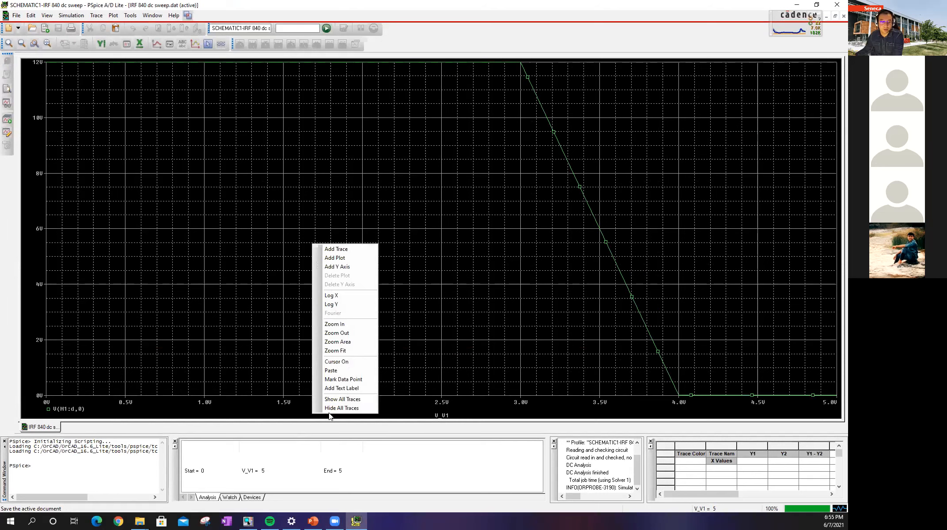
left_click(352, 258)
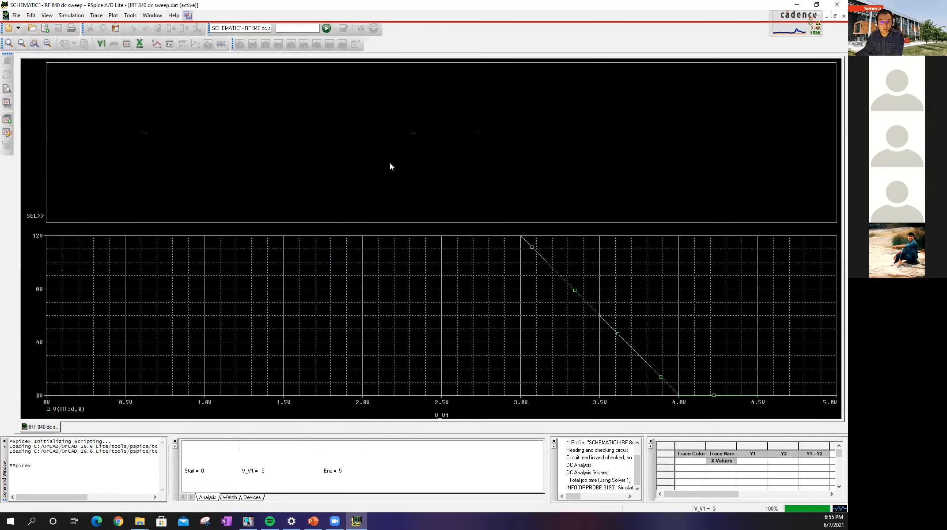
key("ctrl+v")
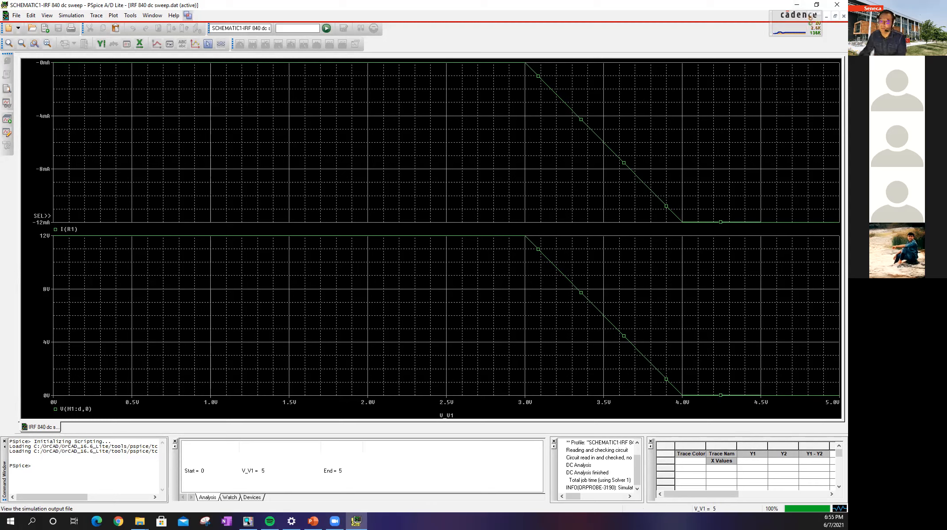
Close the PSpice results and OrCAD Capture, and return to the Library files folder window.
left_click(836, 5)
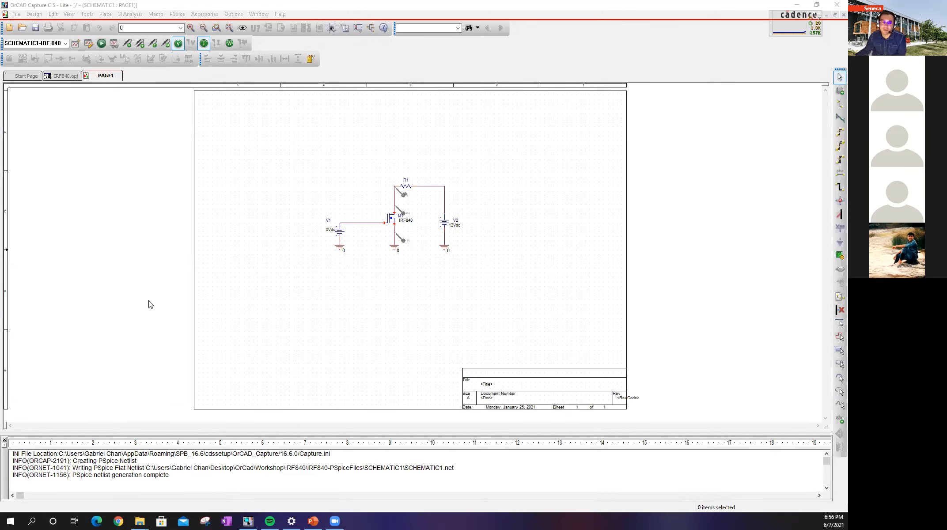
left_click(836, 4)
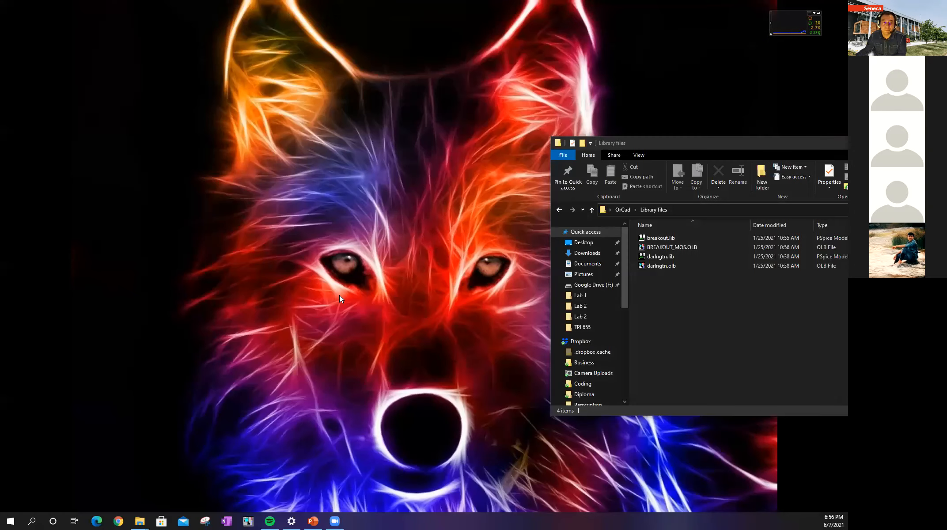
left_click(732, 154)
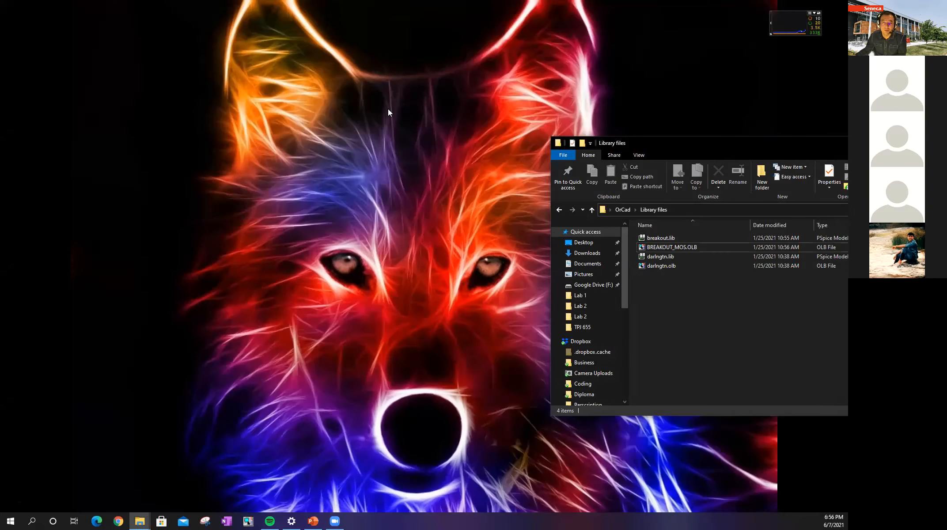
Move the Library files window to the middle of the desktop, return it to the OrCad folder, and launch OrCAD Capture.
left_click_drag(671, 144, 292, 151)
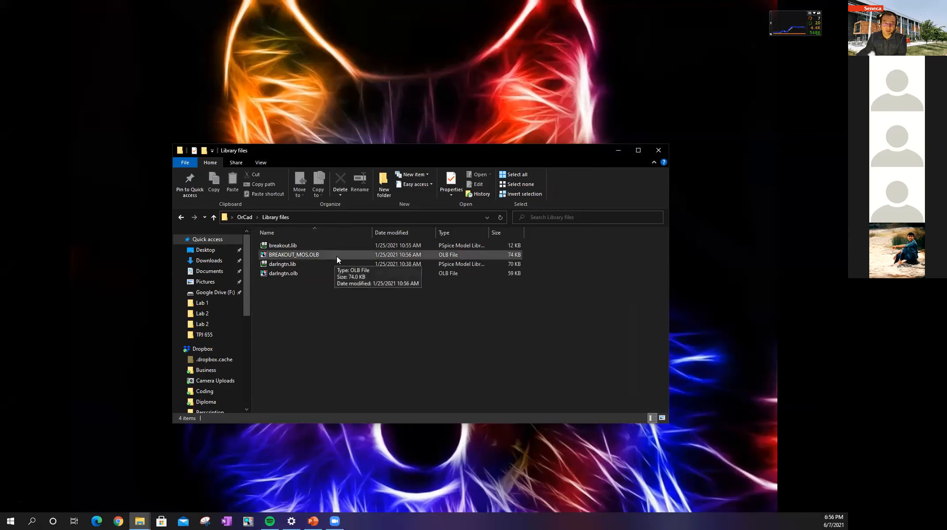
key("alt+Left")
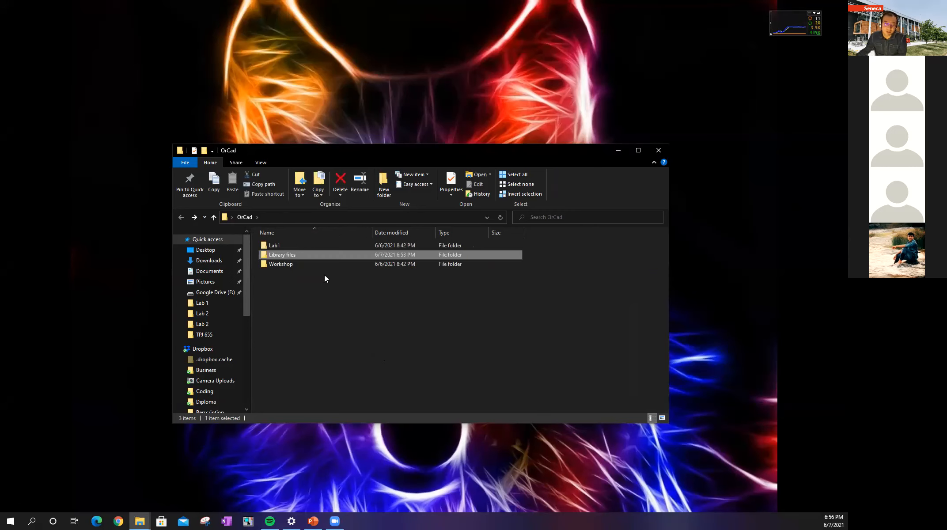
left_click(247, 521)
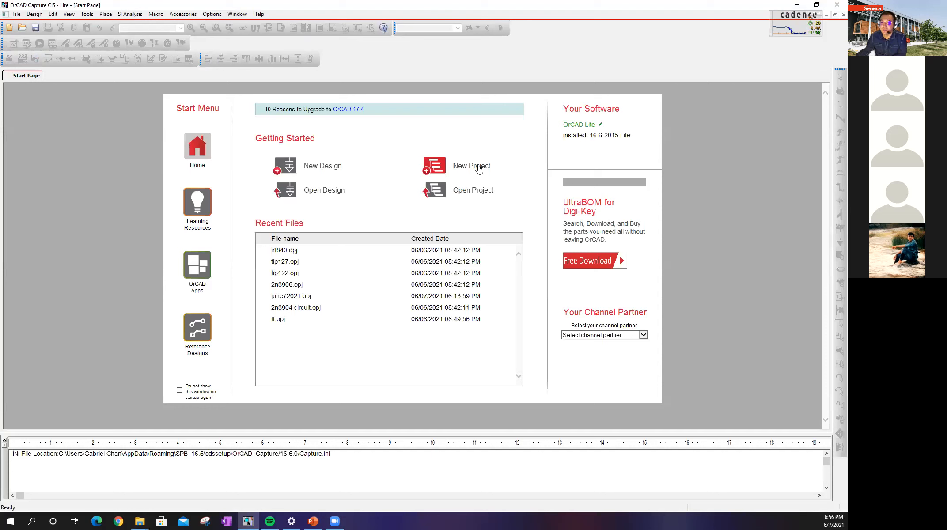
Open the IRF9510.opj project from the IRF9510 folder inside Workshop.
left_click(475, 192)
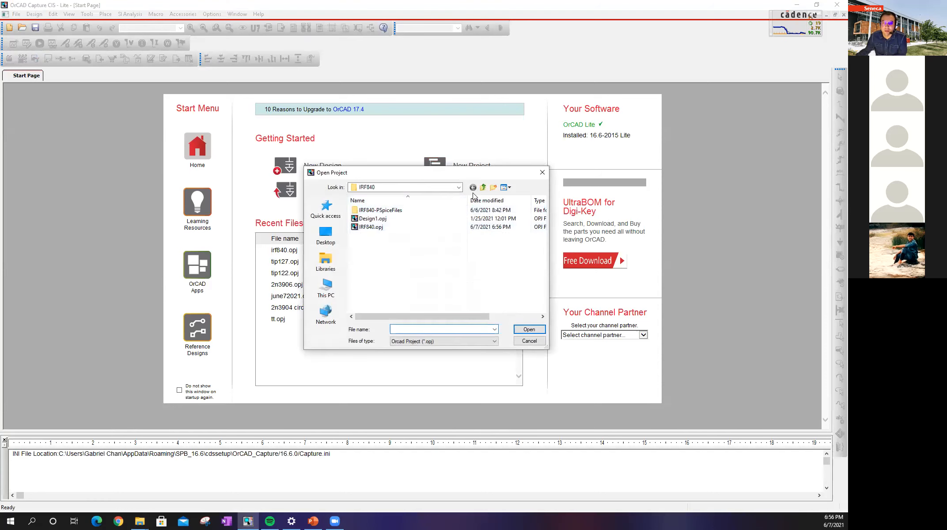
left_click(480, 190)
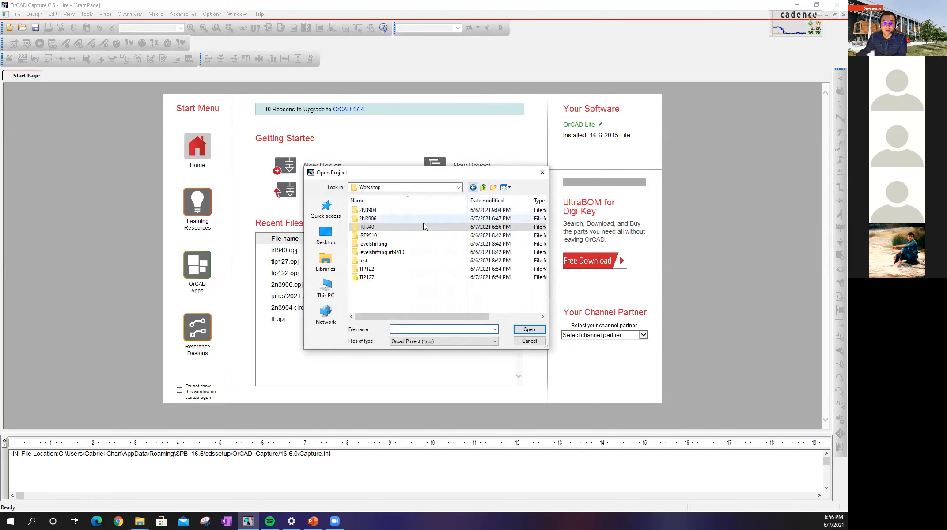
double_click(376, 235)
left_click(389, 218)
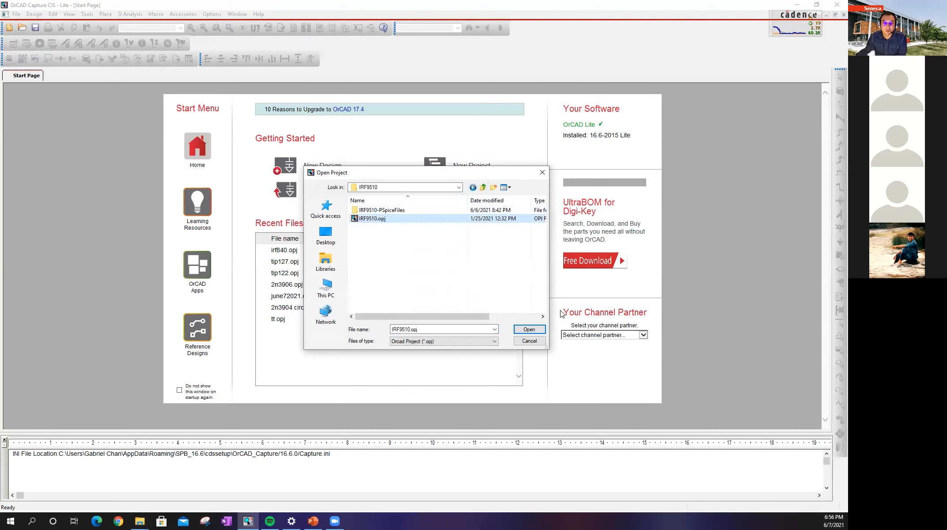
left_click(529, 332)
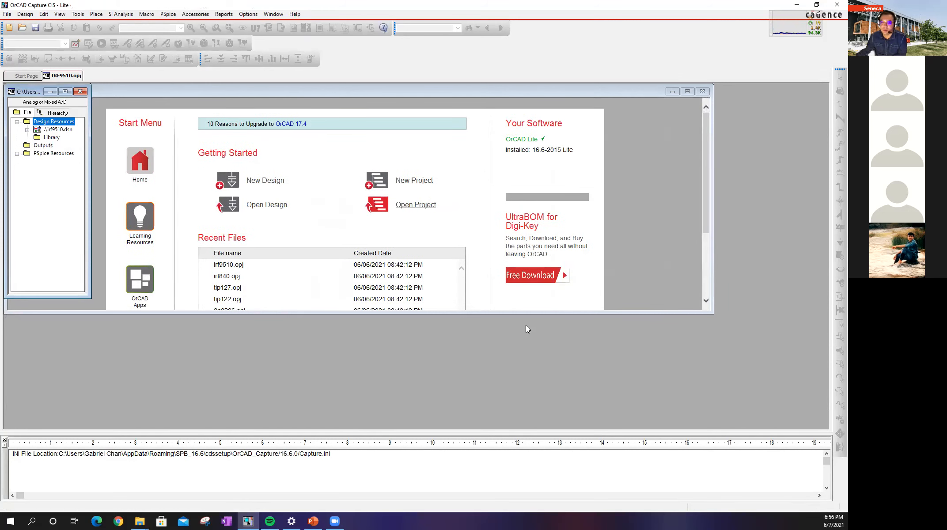
Maximize the project window and open PAGE1 of SCHEMATIC1 in the irf9510.dsn design.
left_click(687, 91)
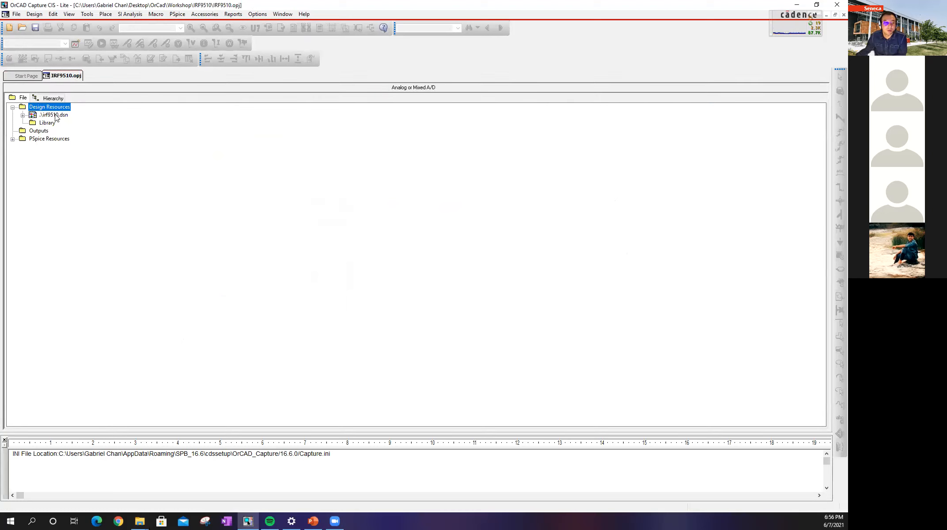
double_click(55, 116)
left_click(51, 124)
left_click(32, 124)
double_click(65, 130)
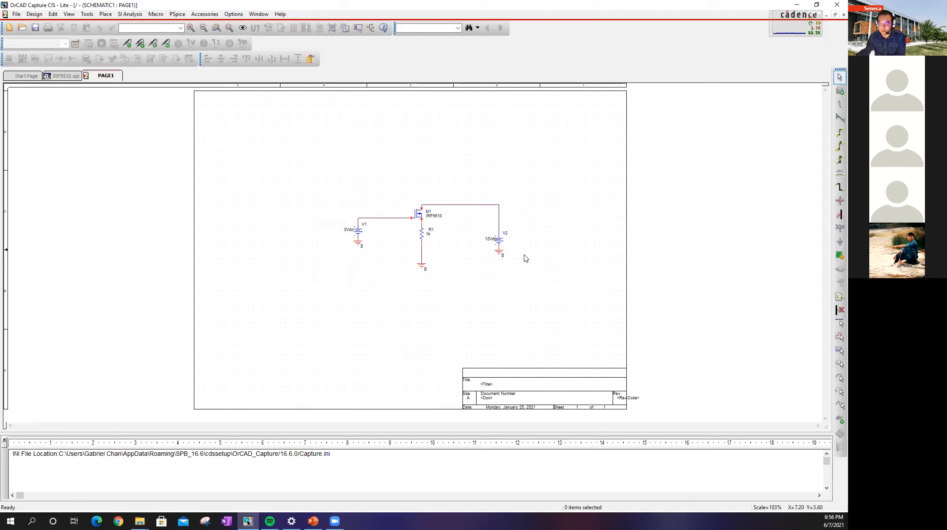
key("i")
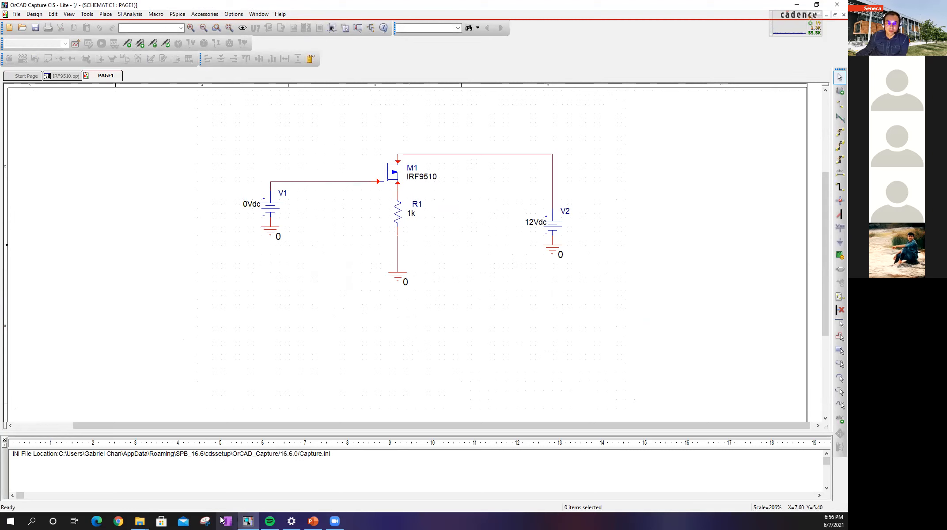
Switch to PowerPoint to check the marker placement on the NPN 2N3904 slide, and return to the IRF9510 schematic.
mouse_move(248, 521)
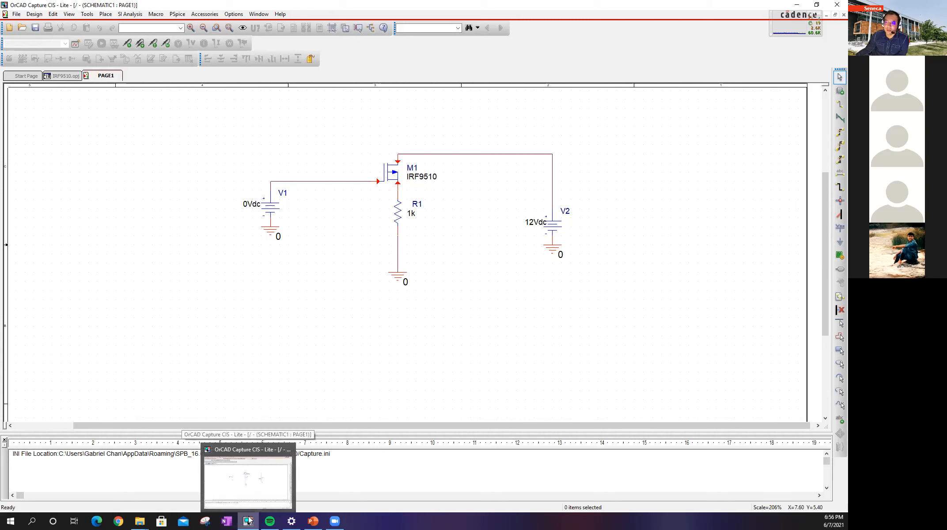
left_click(312, 521)
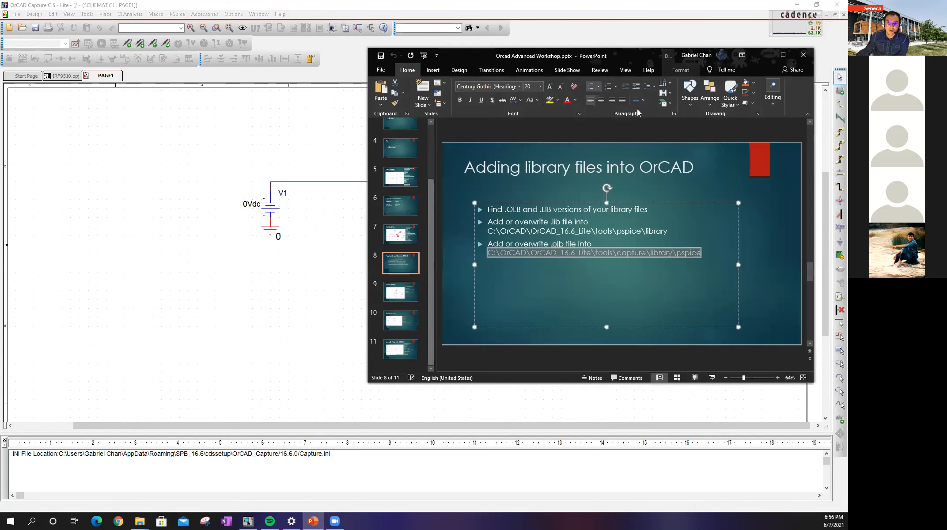
left_click(405, 179)
scroll(405, 181, "up", 1)
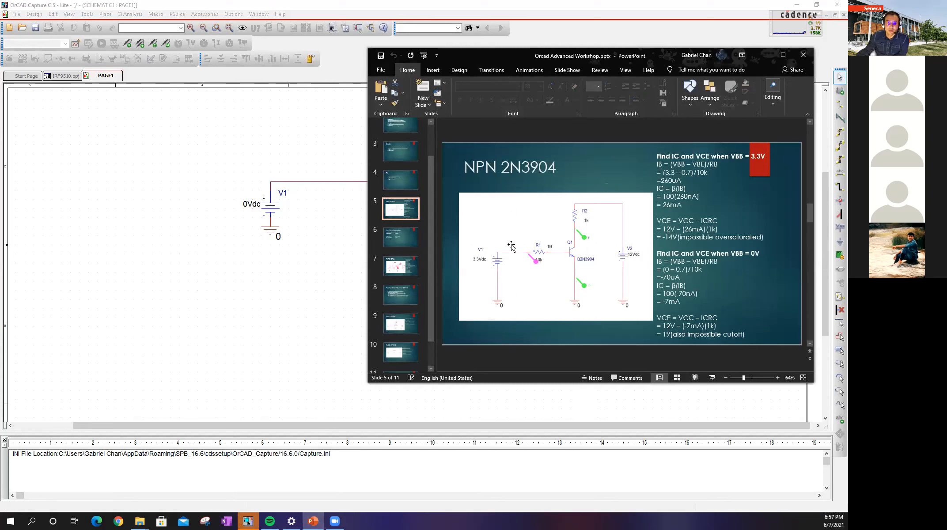
left_click(282, 261)
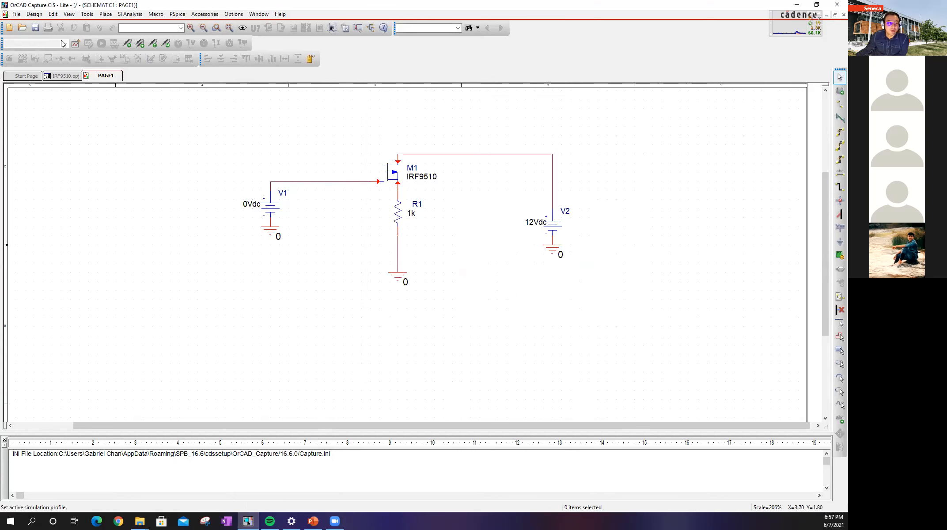
Place differential voltage markers, V+ on the wire above M1 and V- on the wire below R1.
left_click(128, 43)
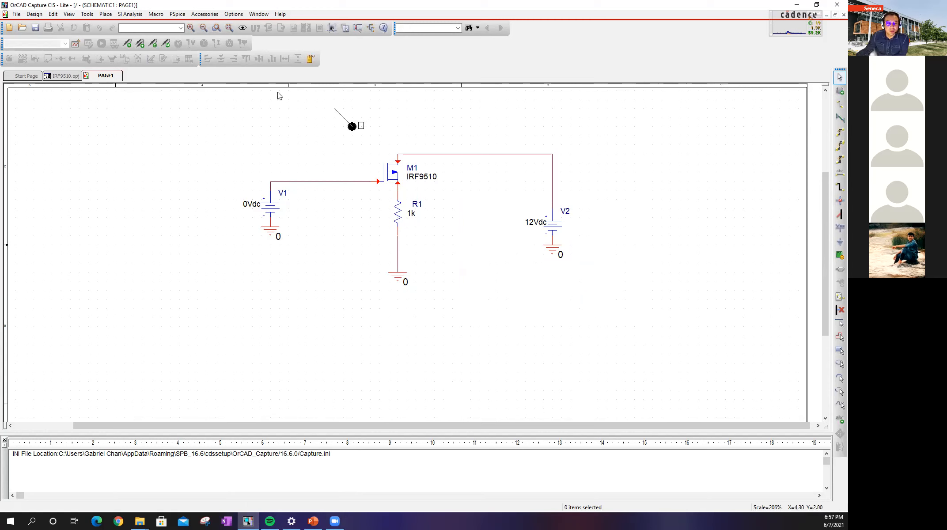
left_click(408, 155)
left_click(412, 249)
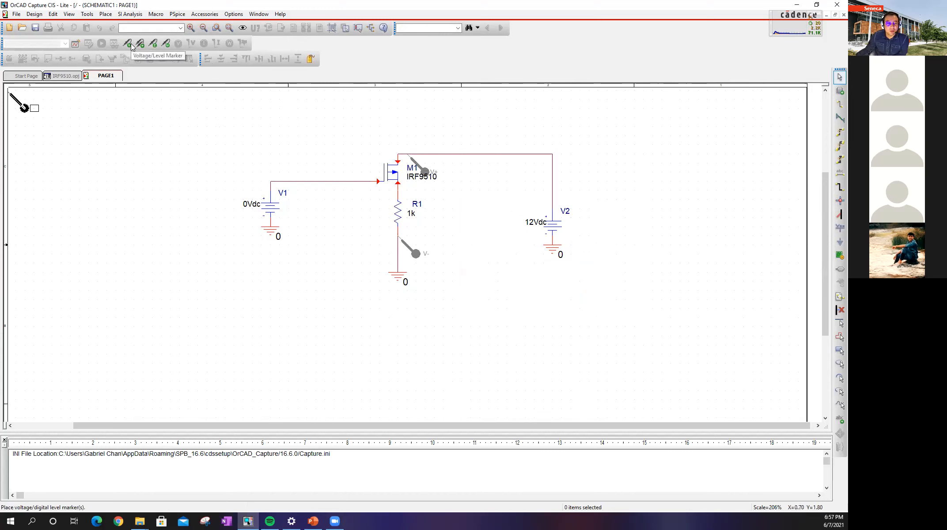
Place a current marker on the upper pin of the 12Vdc source V2.
left_click(153, 44)
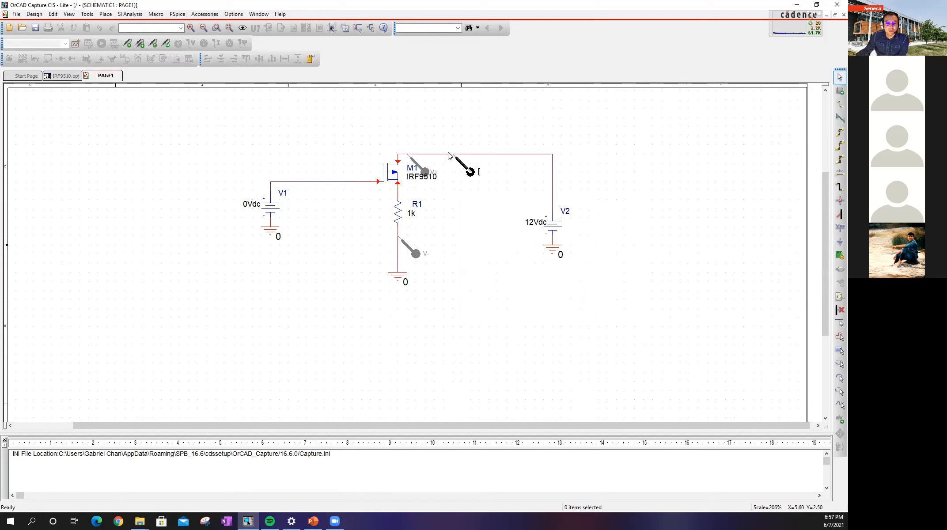
left_click(446, 154)
left_click(487, 279)
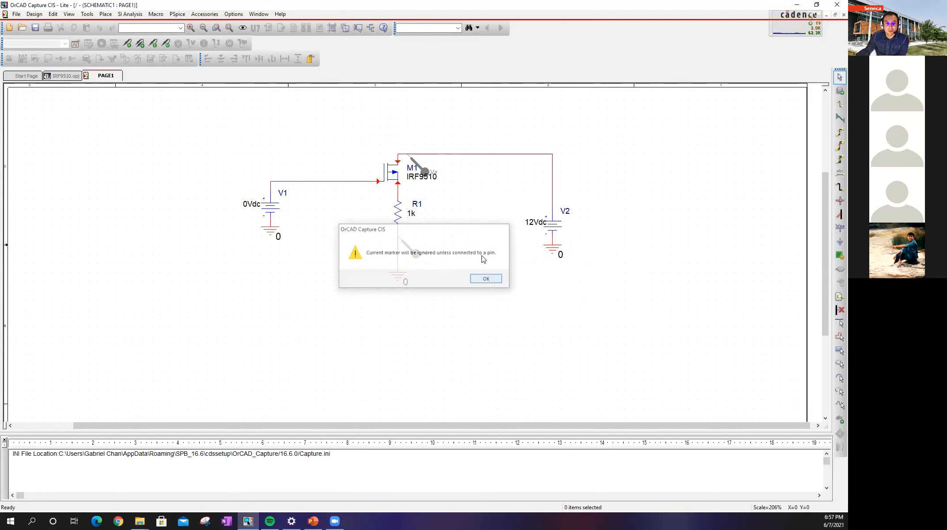
left_click(567, 212)
key("Return")
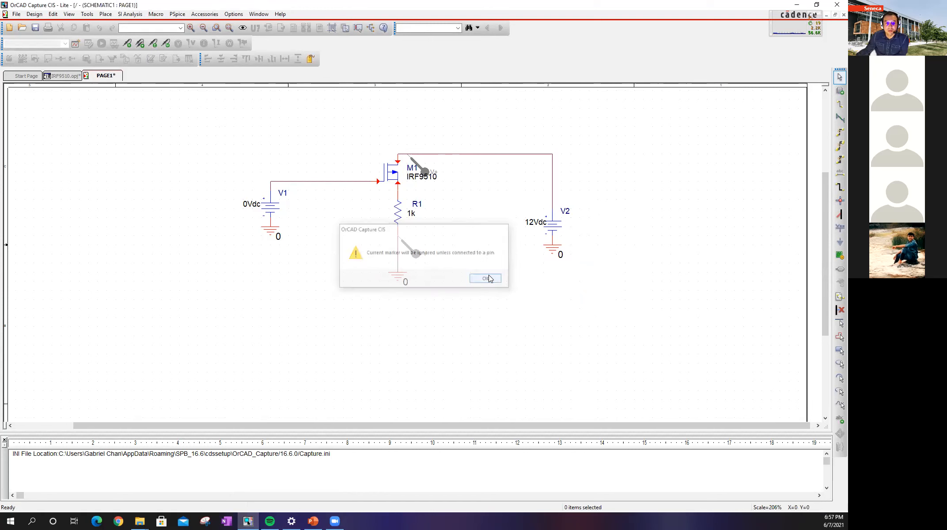
left_click(551, 212)
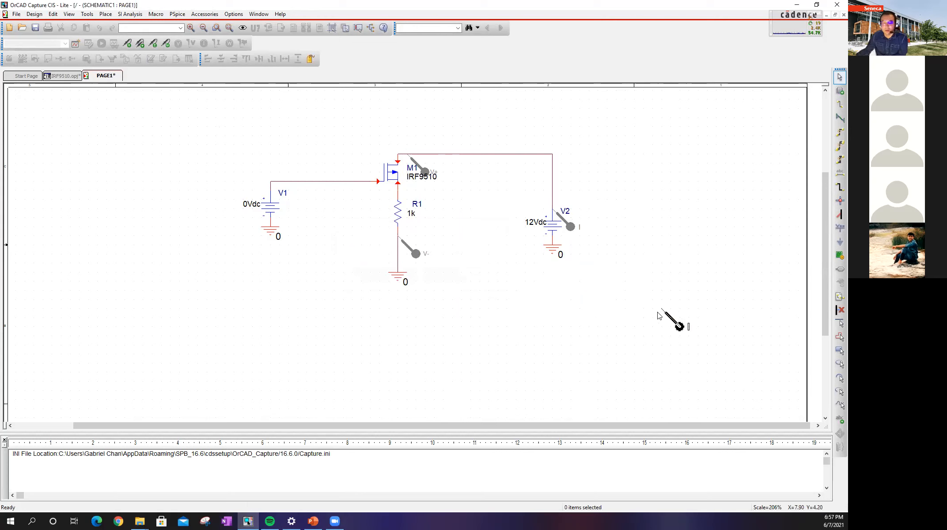
Create a new simulation profile named dcsweep for SCHEMATIC1.
left_click(77, 44)
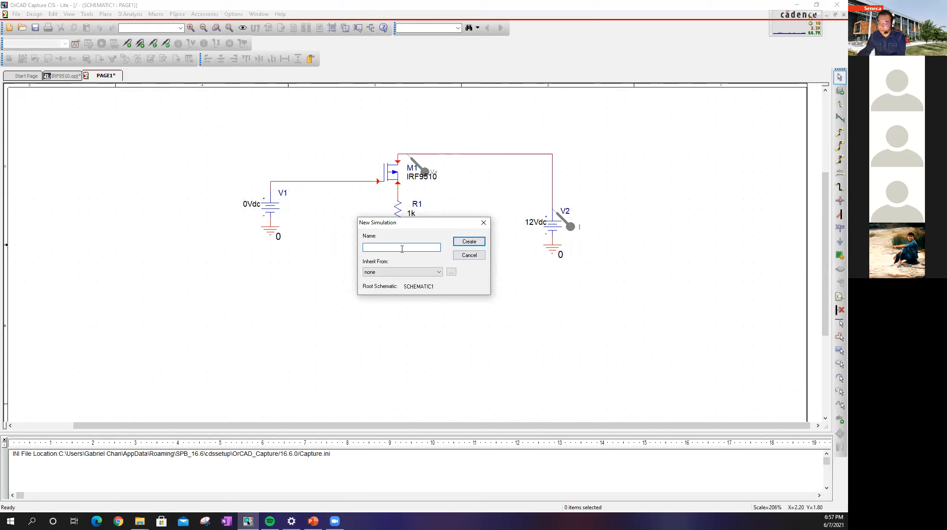
type("dcsweep")
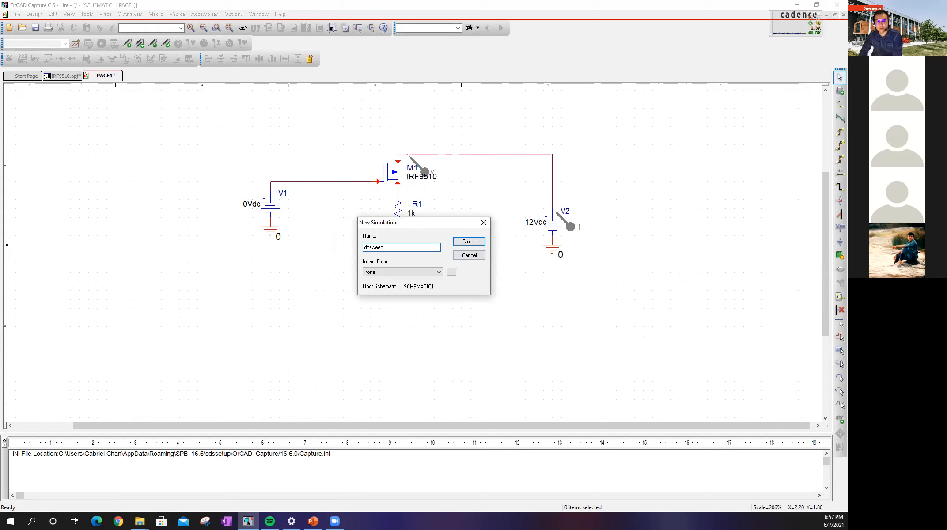
left_click(469, 242)
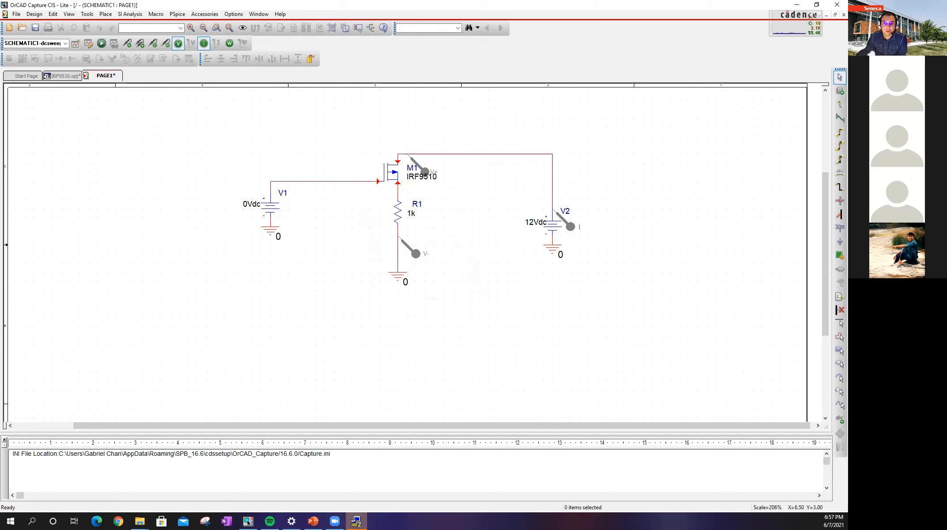
Configure the profile as a linear DC Sweep of voltage source V1, starting at 1, ending at 13, with an increment of 1.
left_click(255, 239)
left_click(255, 250)
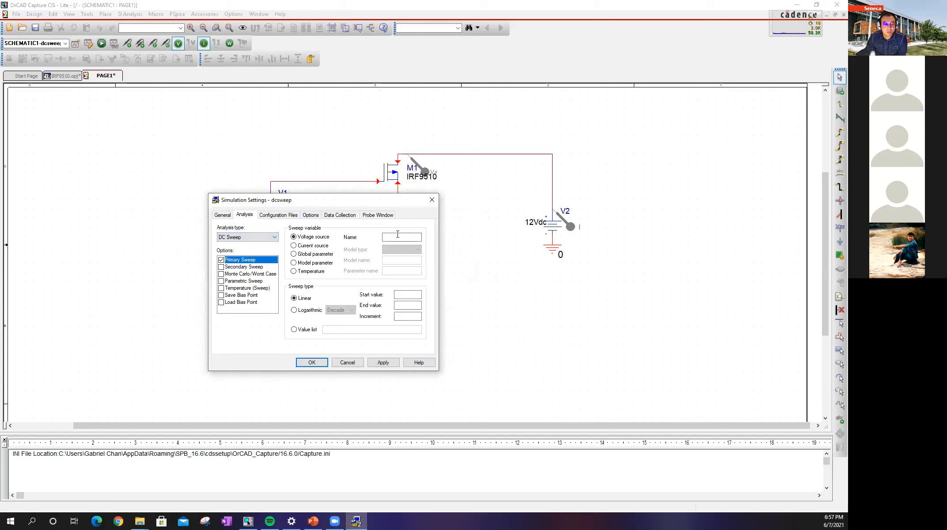
type("V1")
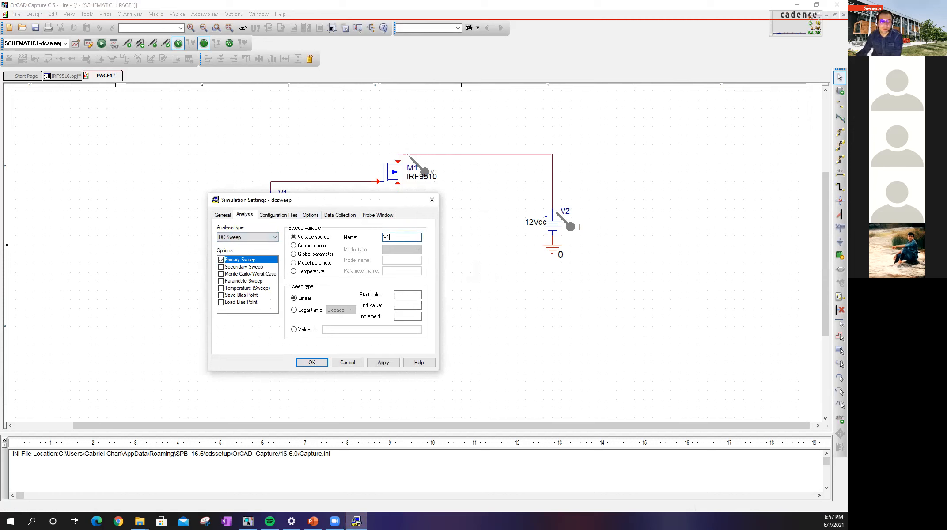
left_click(404, 293)
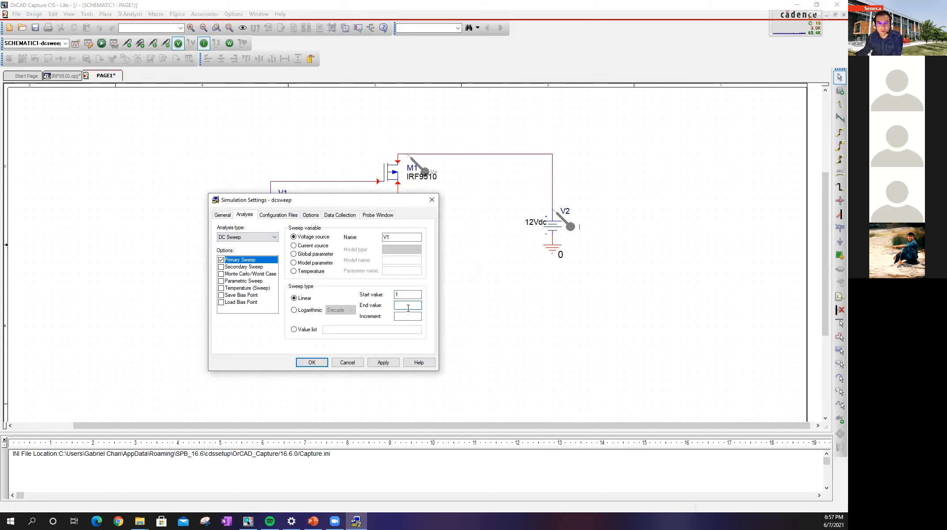
left_click(414, 315)
type("1")
left_click(378, 365)
left_click(316, 364)
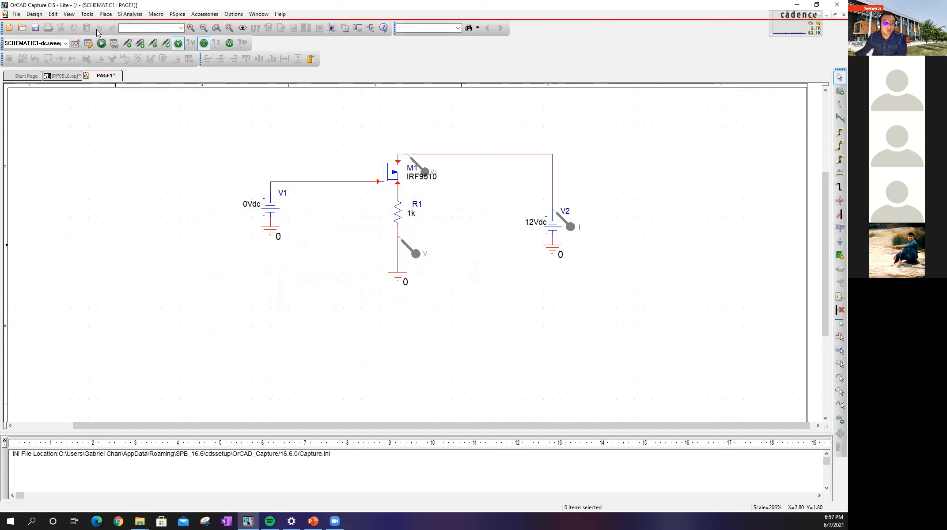
Run the dcsweep simulation and move the I(V2) trace into a separate added plot.
left_click(101, 43)
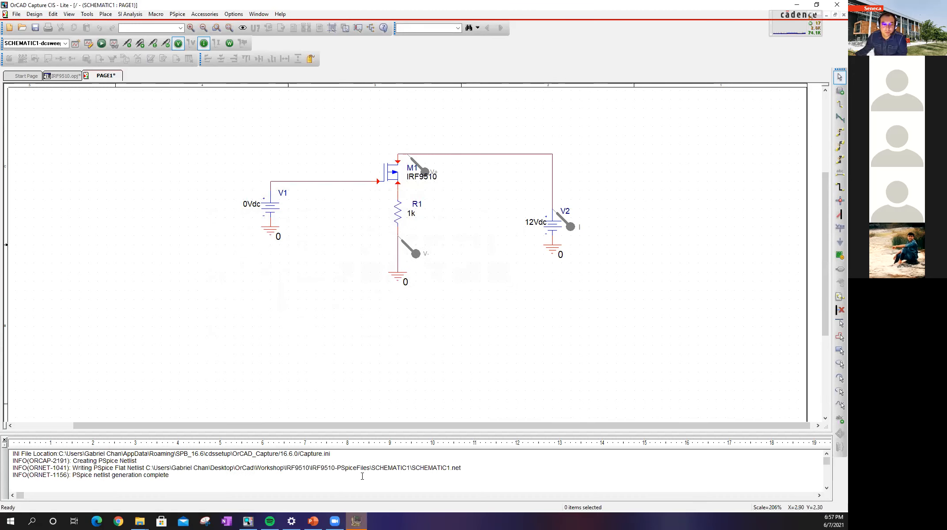
left_click(356, 520)
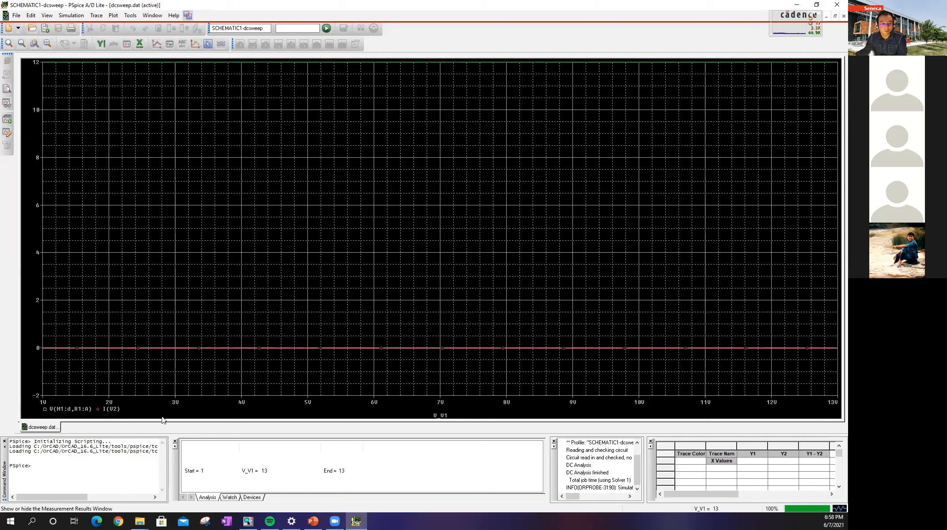
key("Delete")
right_click(398, 416)
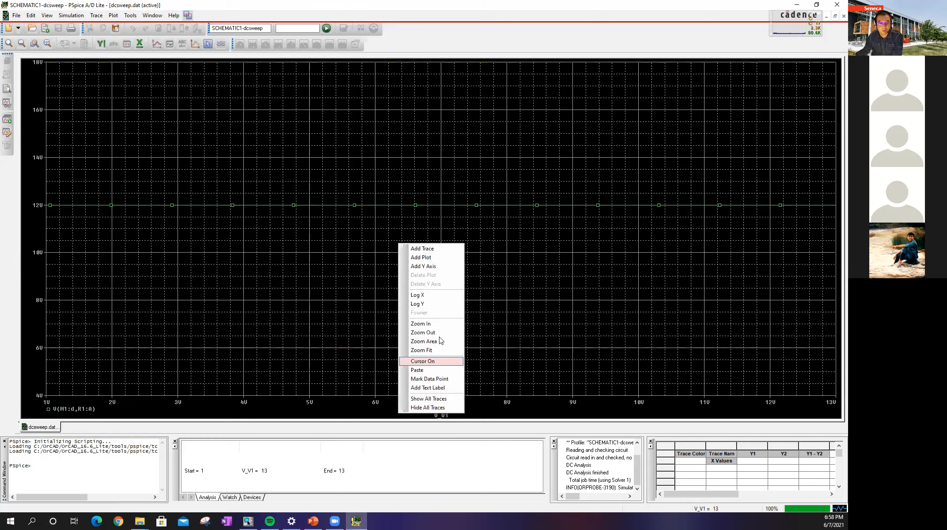
left_click(432, 257)
key("ctrl+v")
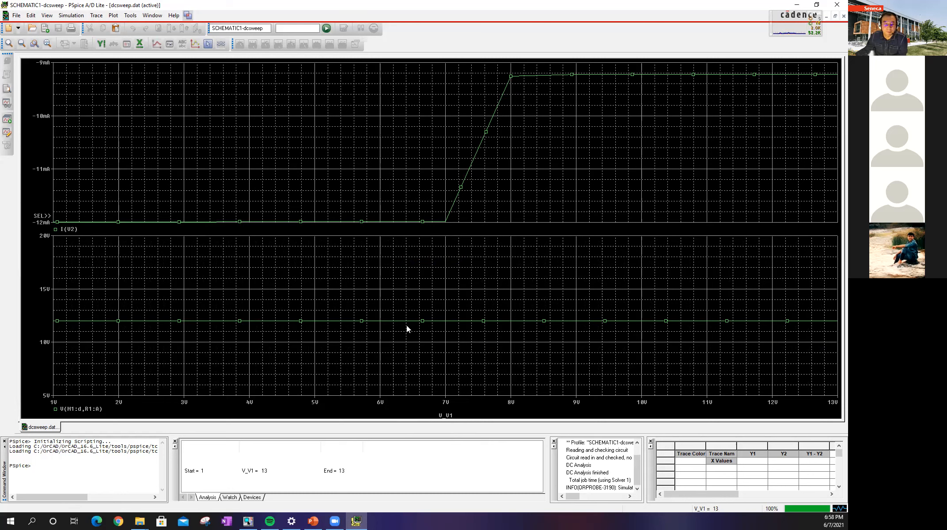
Minimize the PSpice results and delete the differential voltage markers from the IRF9510 schematic.
left_click(796, 5)
left_click(417, 255)
key("Delete")
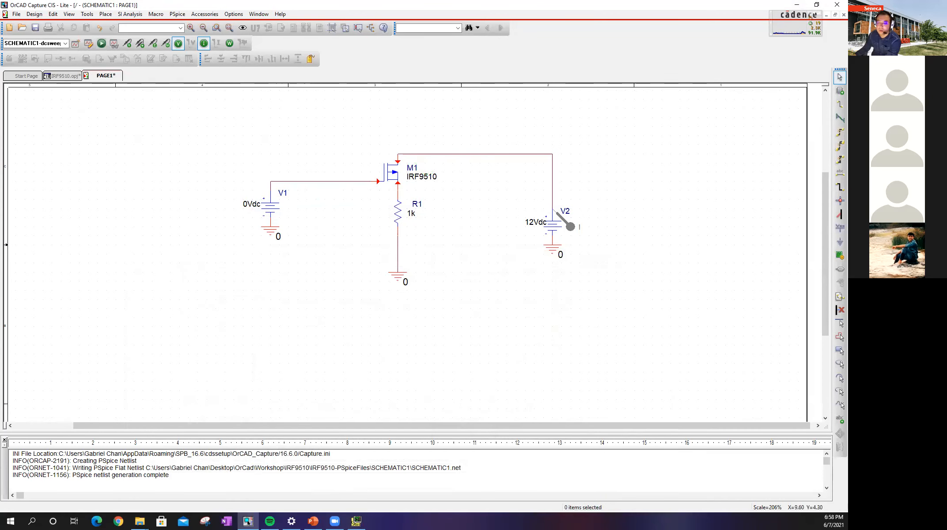
Switch to PowerPoint to check the markers on the NMOS IRF840 slide, and return to the IRF9510 schematic.
left_click(312, 521)
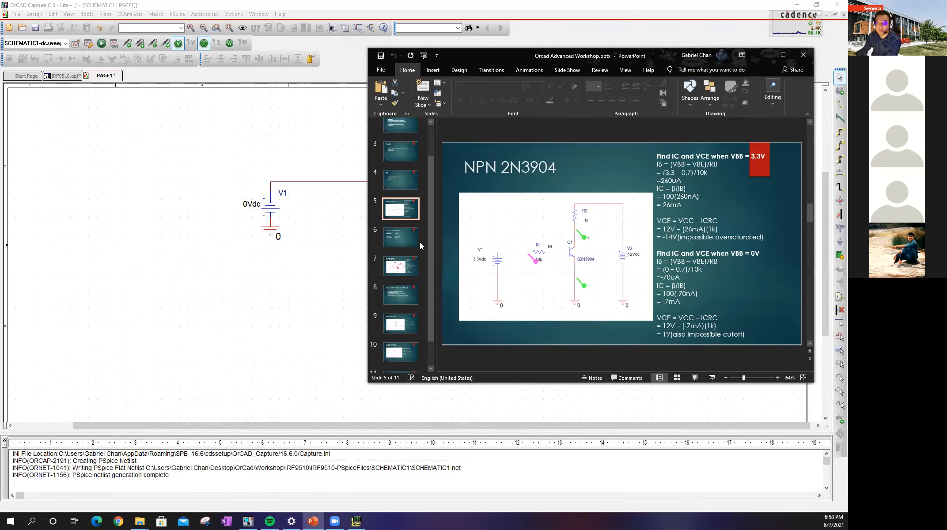
left_click(394, 332)
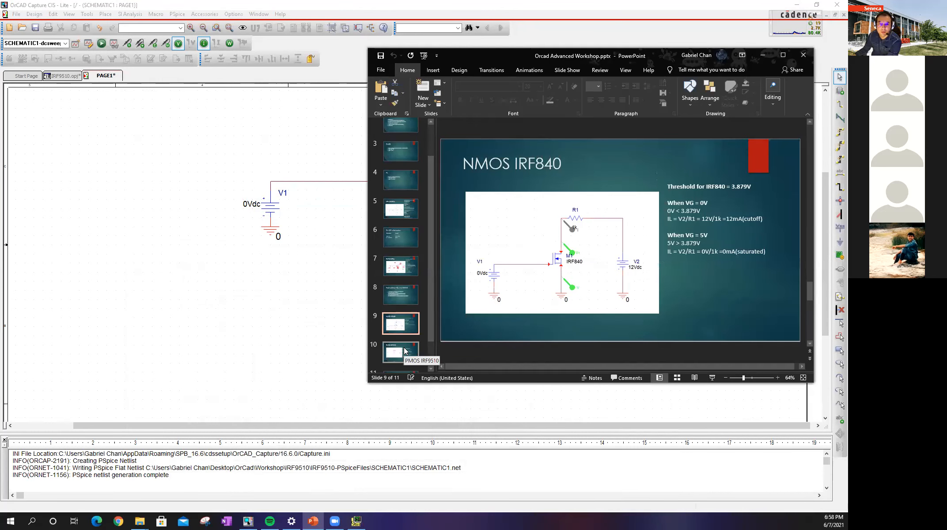
left_click(674, 26)
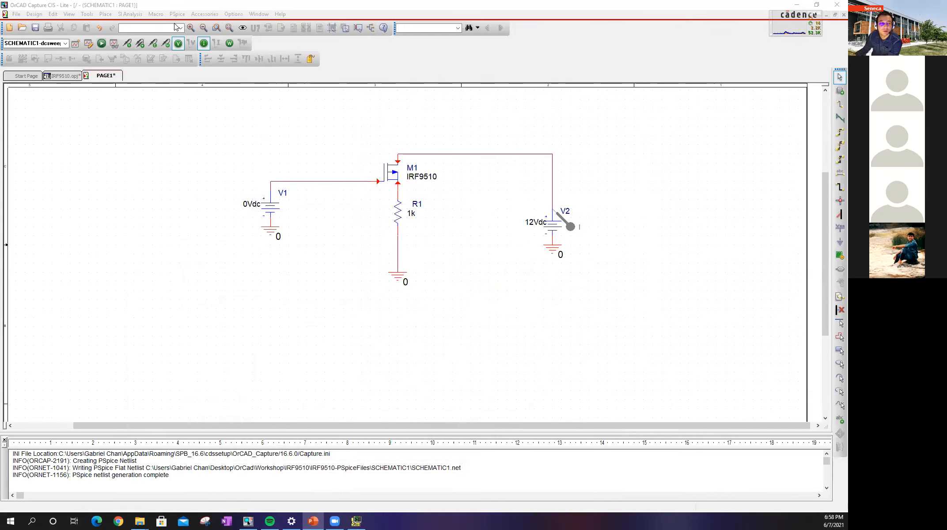
Place differential voltage markers on the IRF9510 schematic, positive at V2's upper terminal and negative on the wire between R1 and ground.
left_click(140, 44)
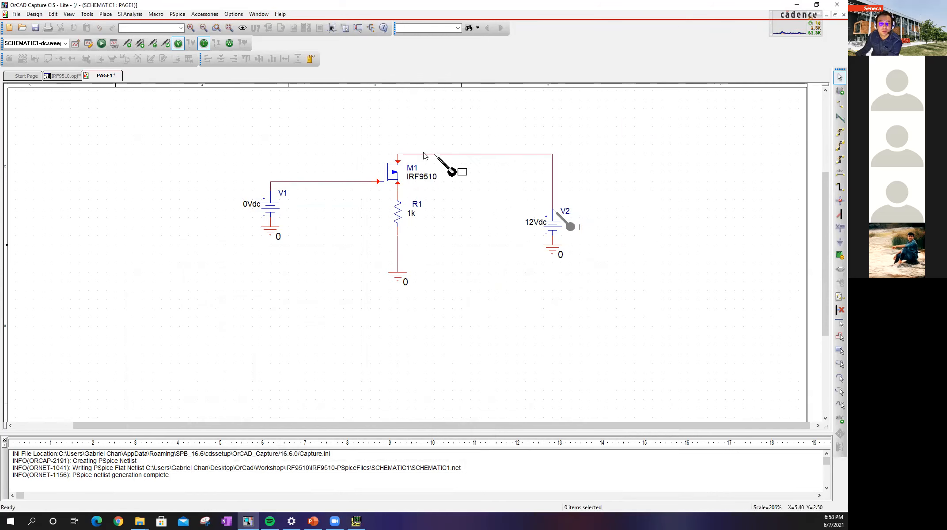
left_click(556, 208)
left_click(399, 236)
key("Escape")
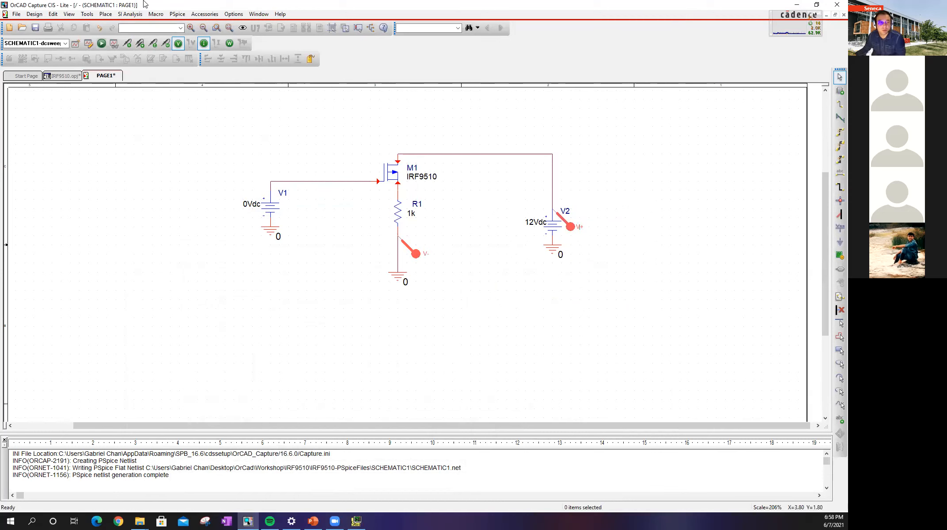
Run the dcsweep simulation and move the I(V2) trace into an added plot, separate from the differential voltage trace.
left_click(102, 43)
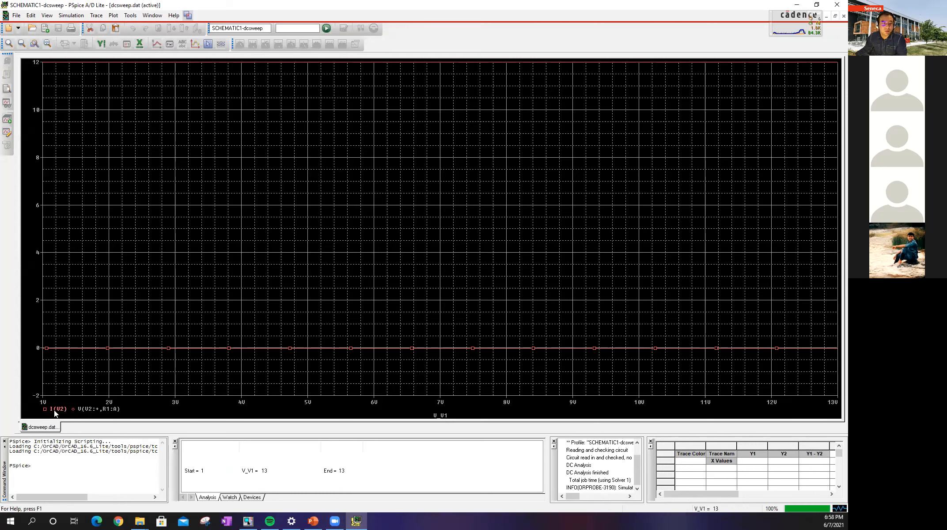
key("Delete")
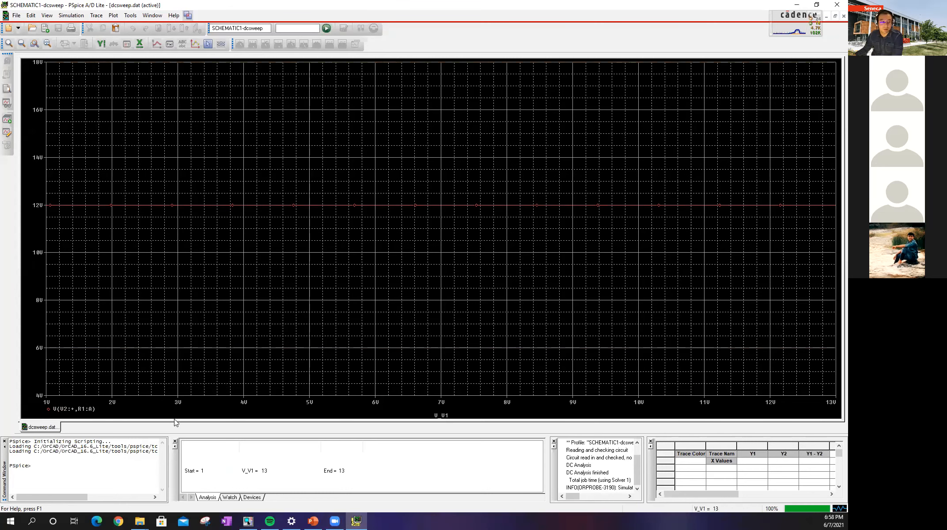
right_click(193, 410)
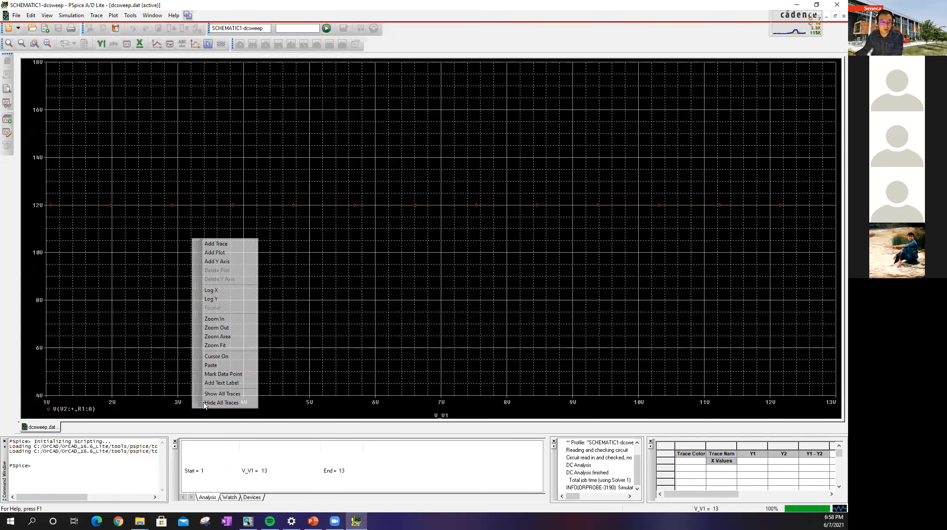
left_click(234, 253)
key("ctrl+v")
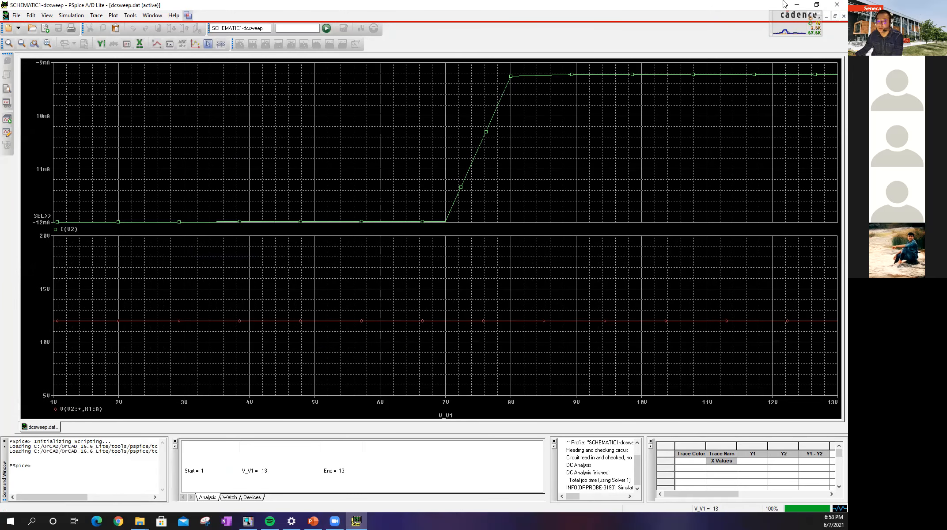
Minimize the PSpice results, switch to PowerPoint and show the Level Shifting with IRF840 slide.
left_click(797, 4)
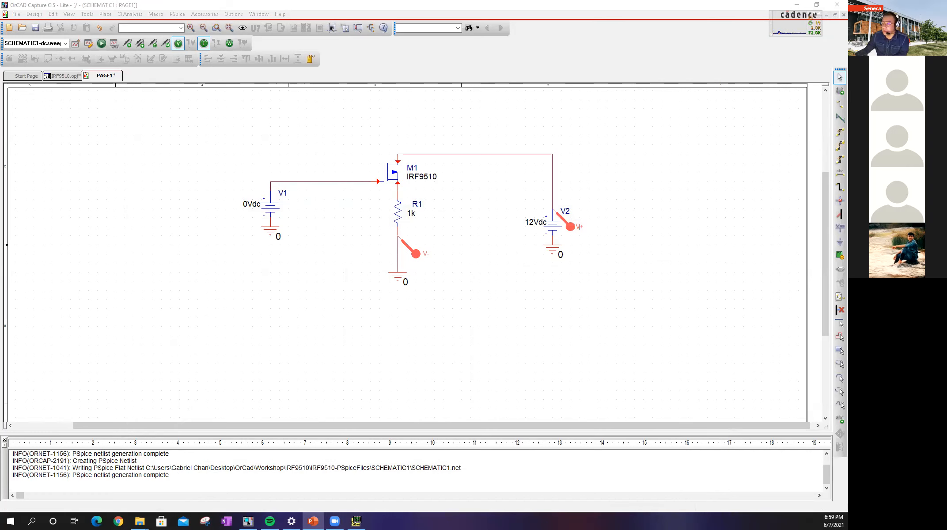
key("alt+Tab")
left_click(89, 389)
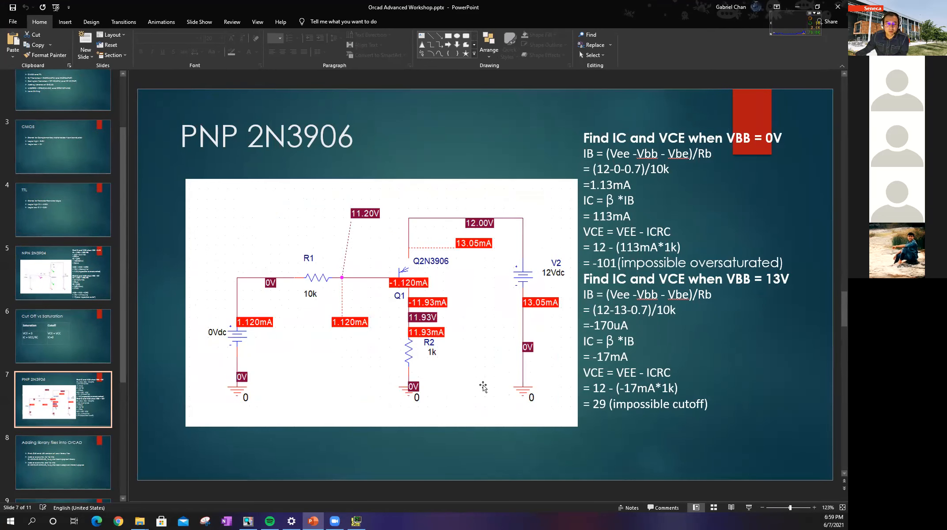
scroll(67, 441, "down", 3)
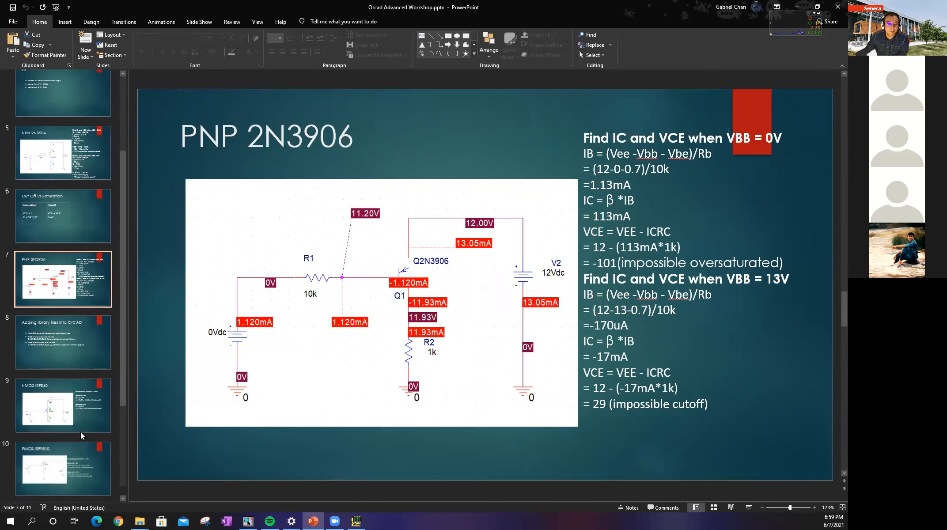
left_click(64, 462)
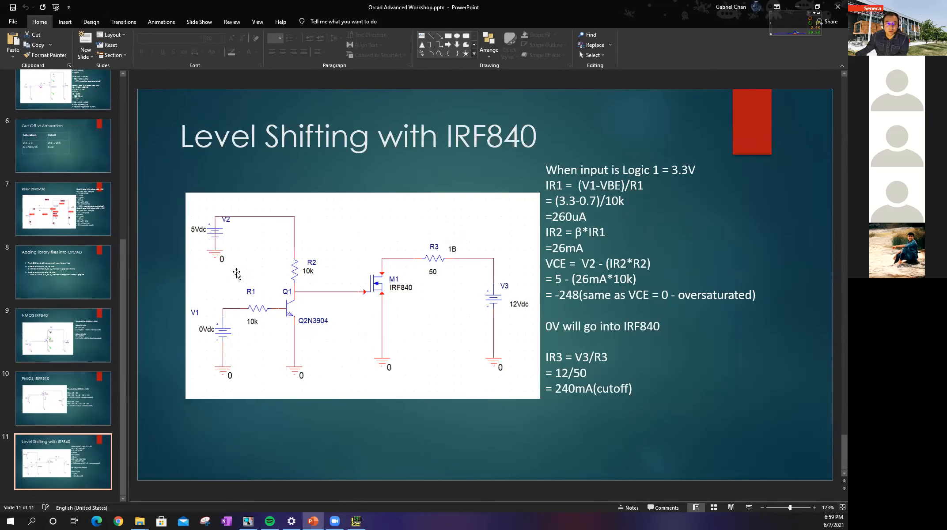